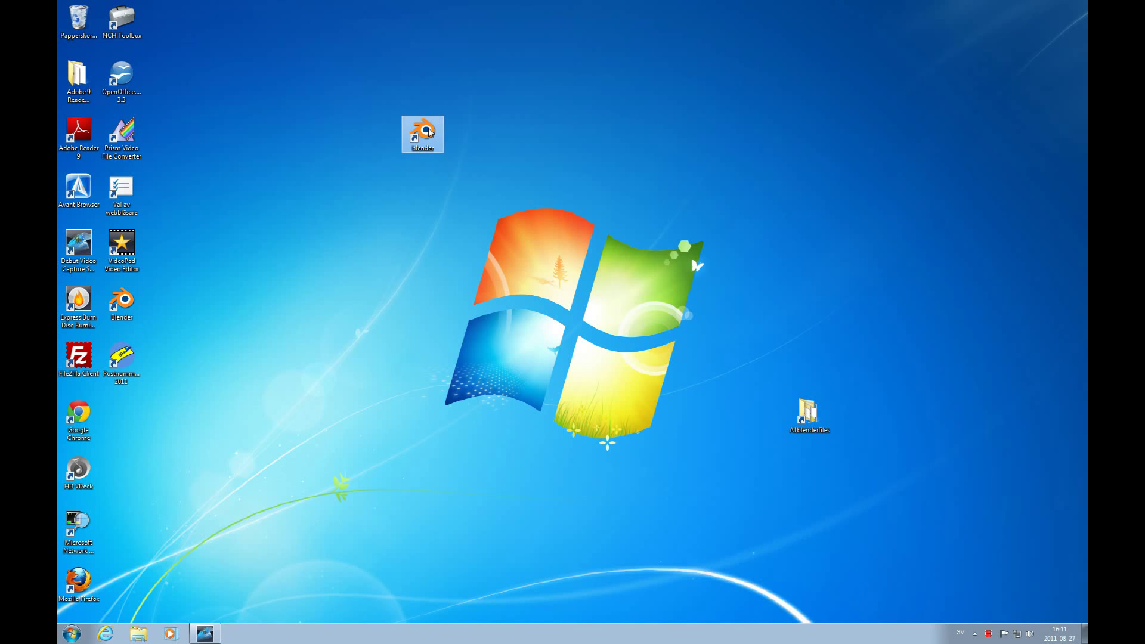
Step: Launch Blender and delete the default cube in top view
double_click(429, 132)
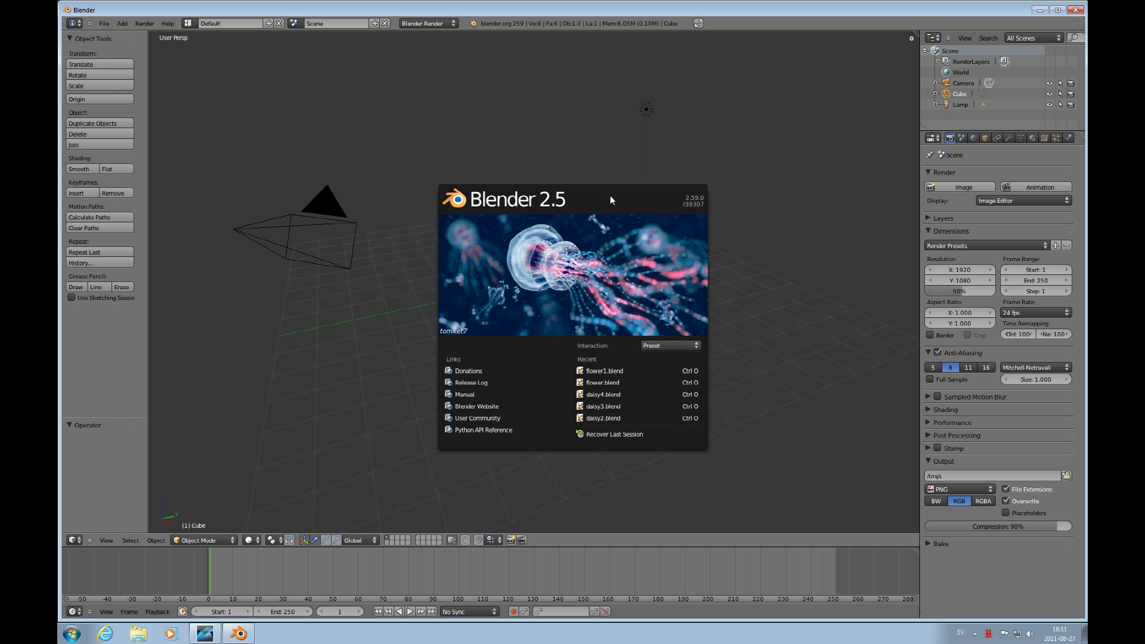
click(610, 196)
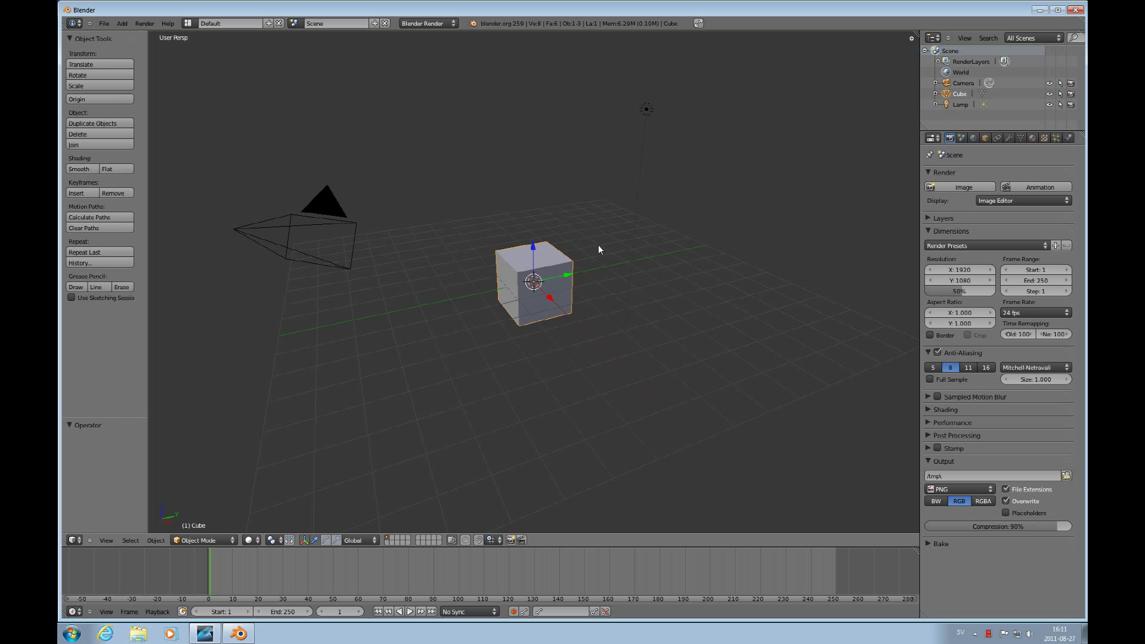
key(KP_7)
key(x)
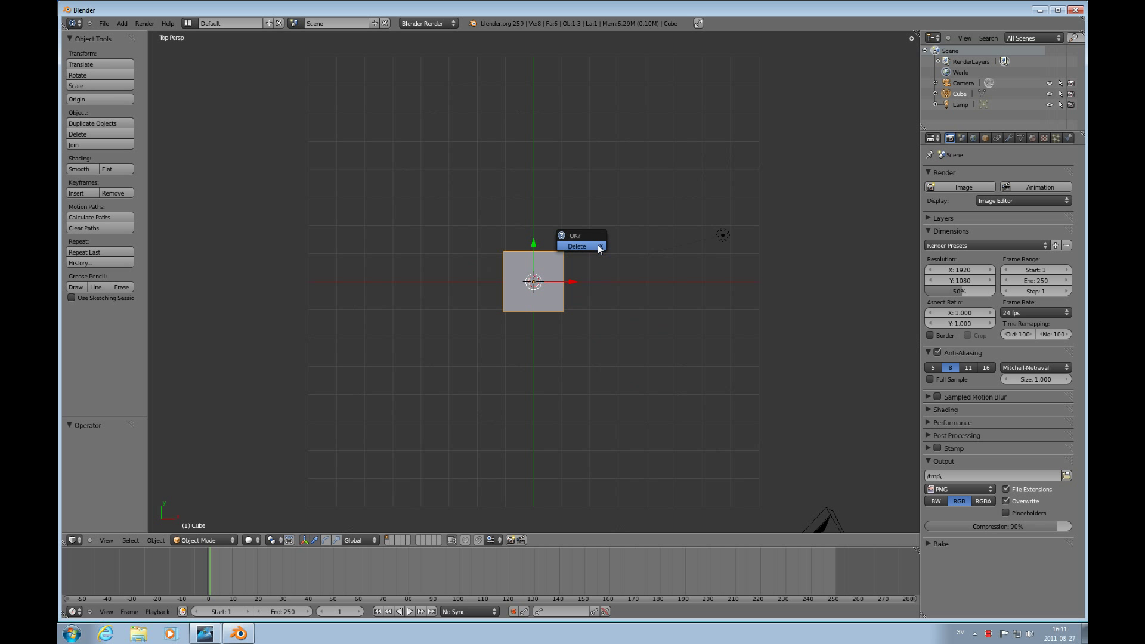
click(597, 245)
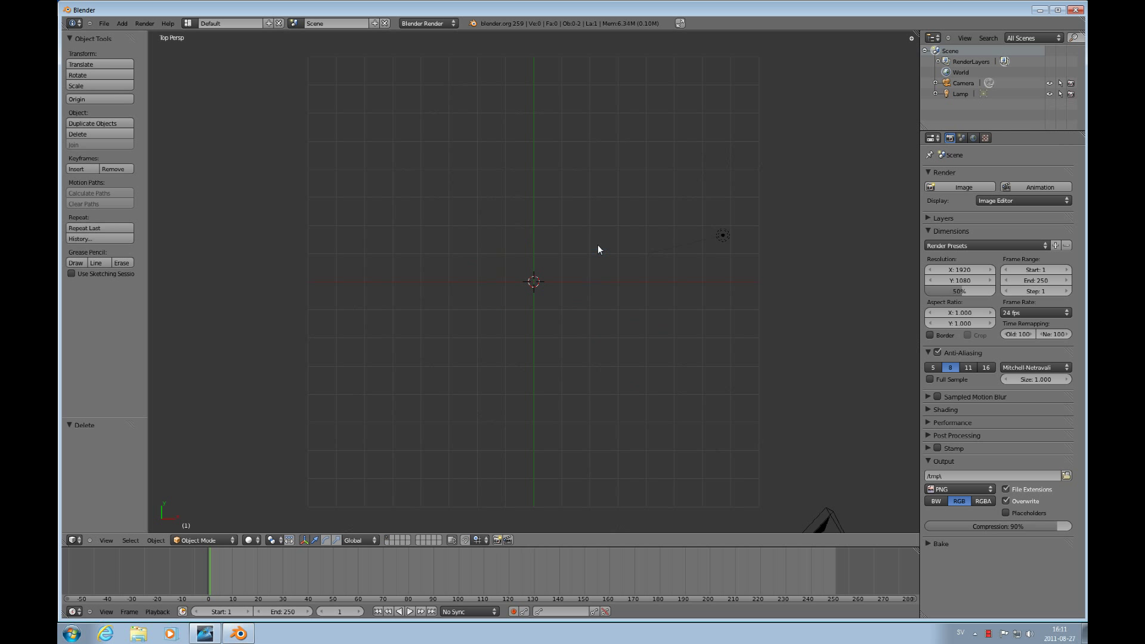
Step: Add a Bezier curve at the origin in the orthographic top view
key(KP_5)
key(shift+a)
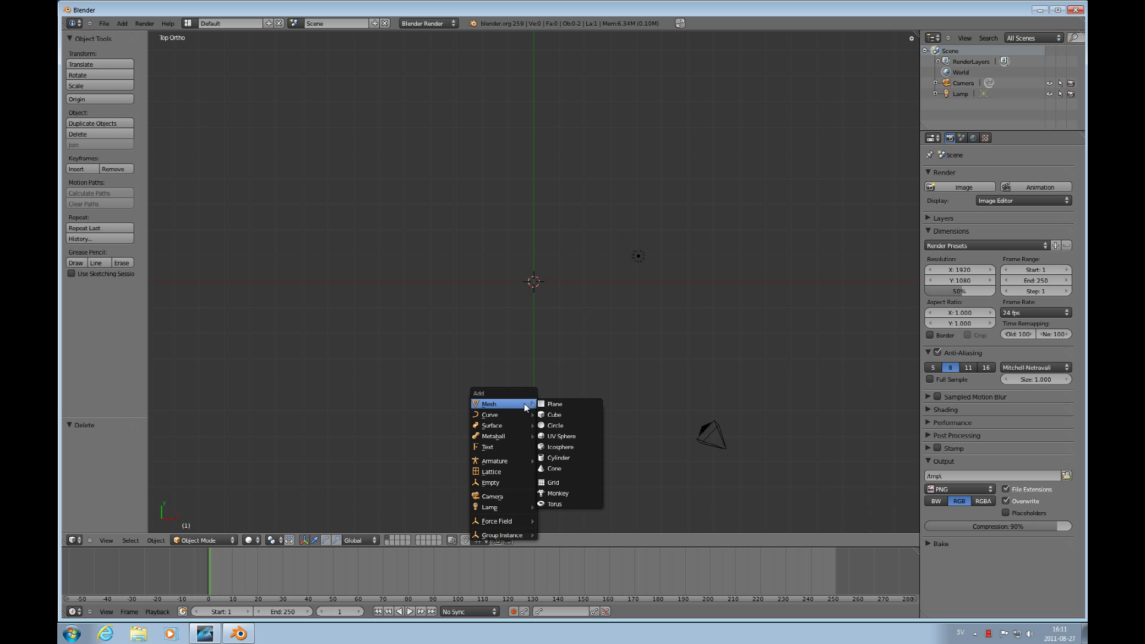
mouse_move(520, 419)
click(558, 414)
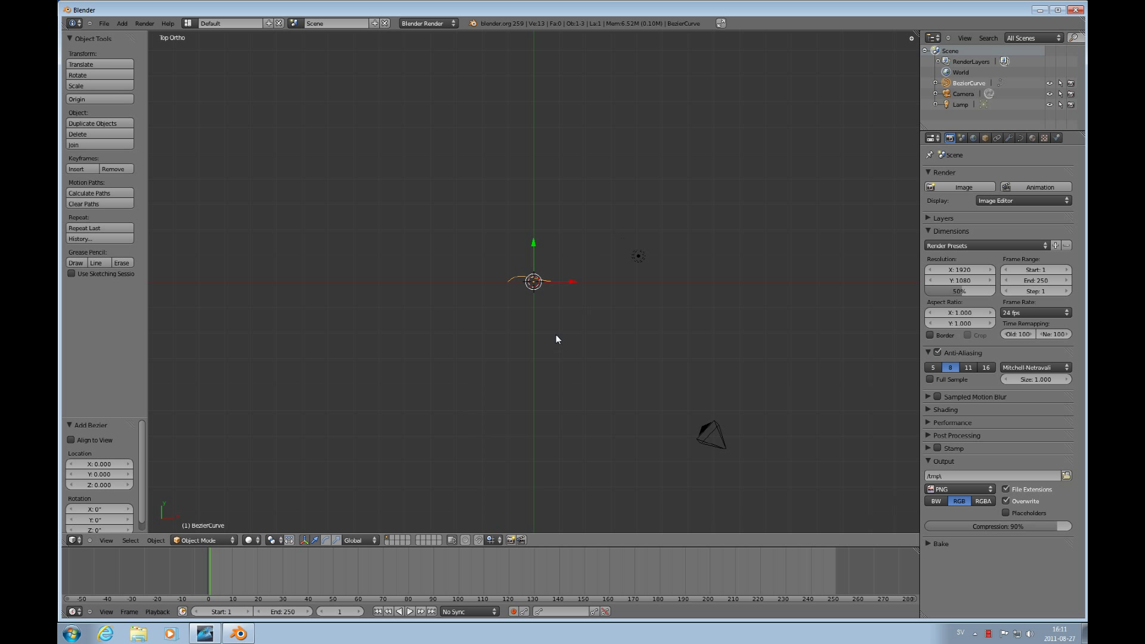
Step: Move the curve's right end point about -0.973 in X and 2.371 in Y, and its left end point about 0.979 and -0.245
key(Tab)
scroll(599, 288, up, 6)
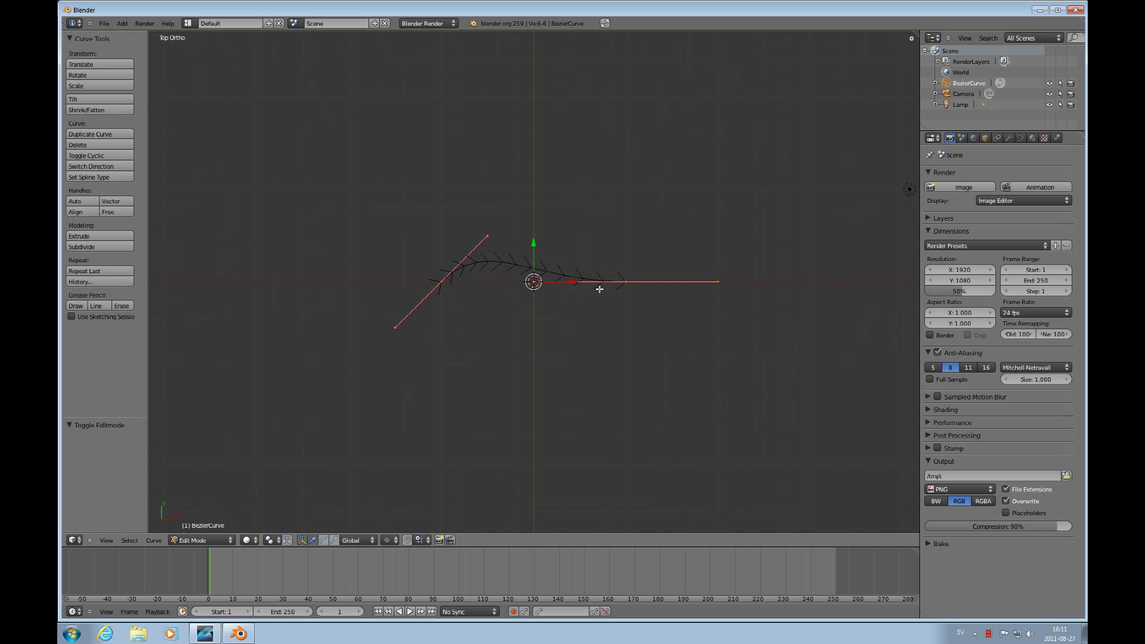
right_click(626, 282)
key(g)
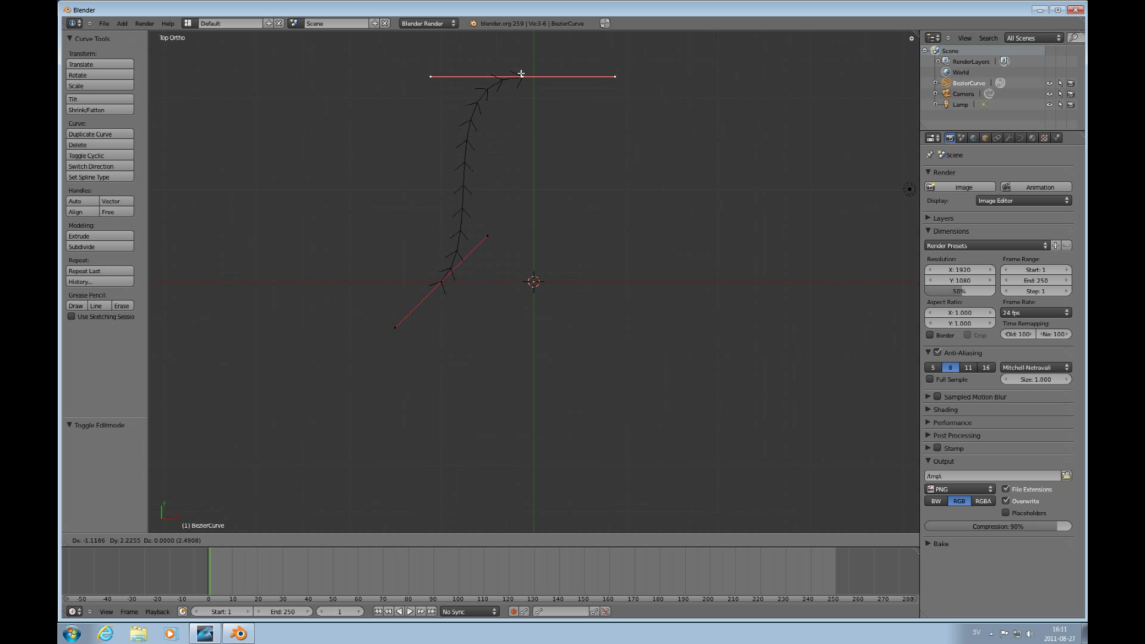
click(536, 63)
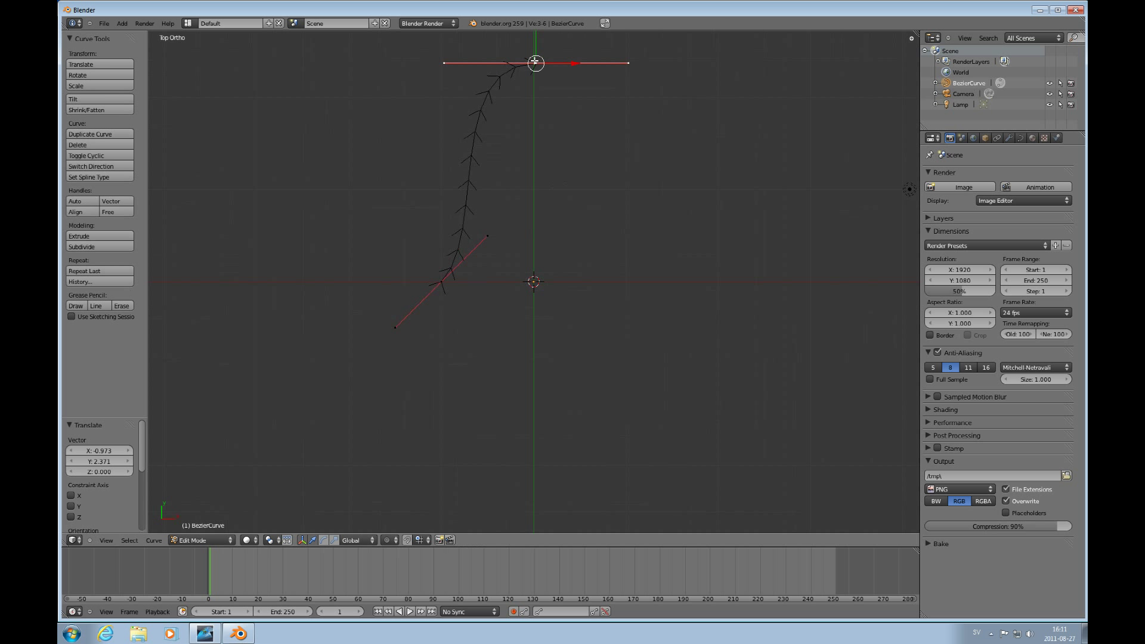
right_click(446, 282)
key(g)
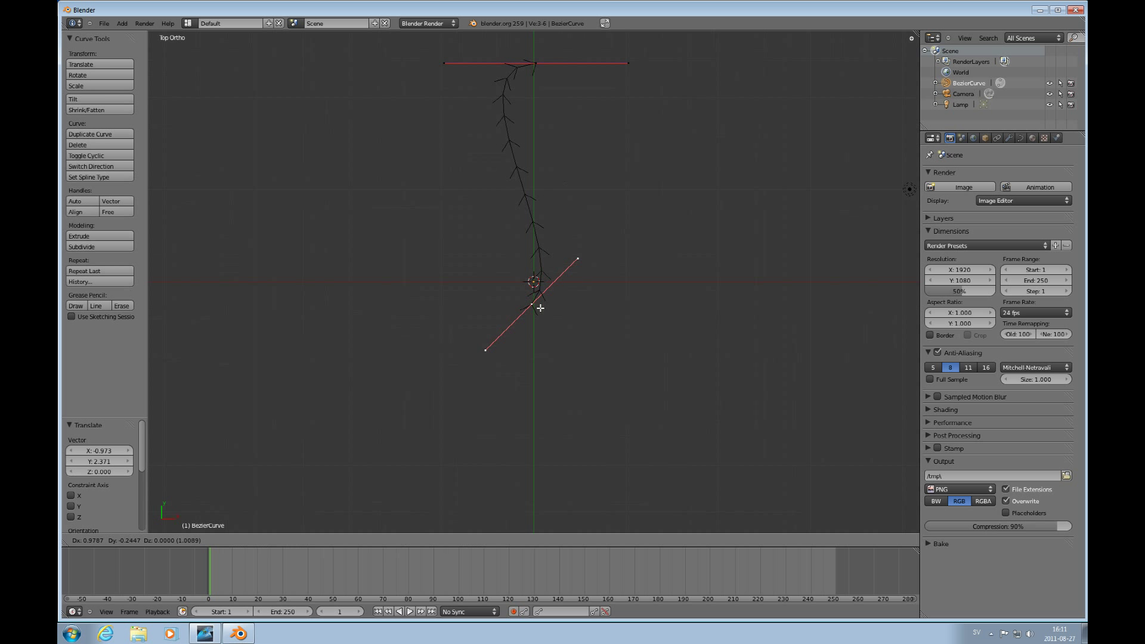
click(540, 308)
Step: Bend the curve into a half-petal by moving the lower point's upper handle about (-1.037, 0.291) and the upper point's left handle about (0.128, -0.151)
right_click(577, 258)
key(g)
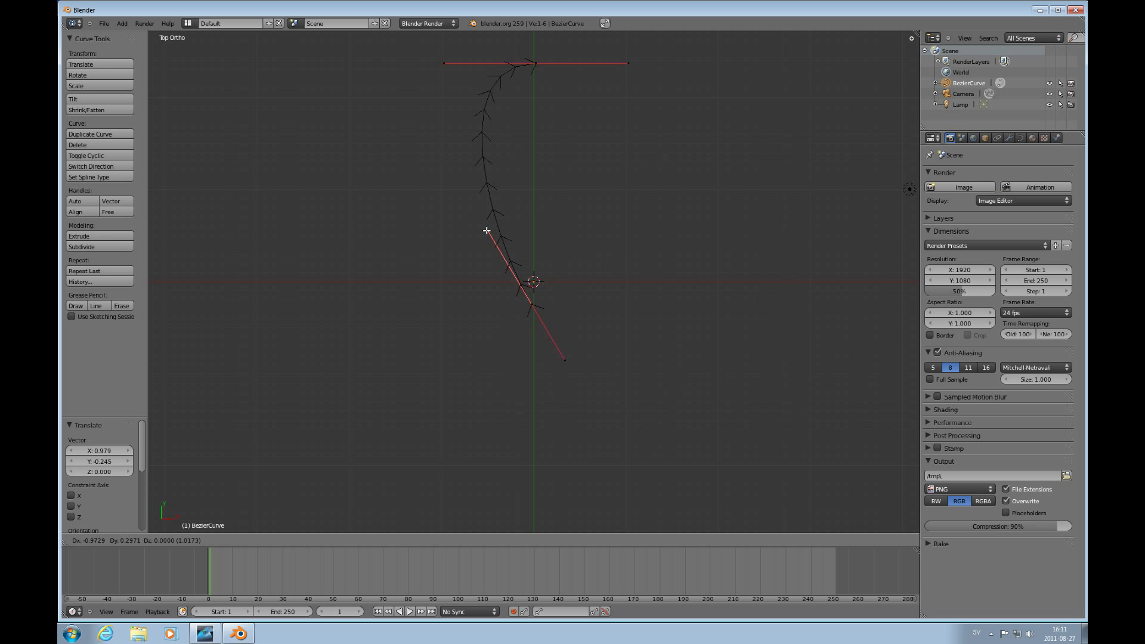
click(482, 231)
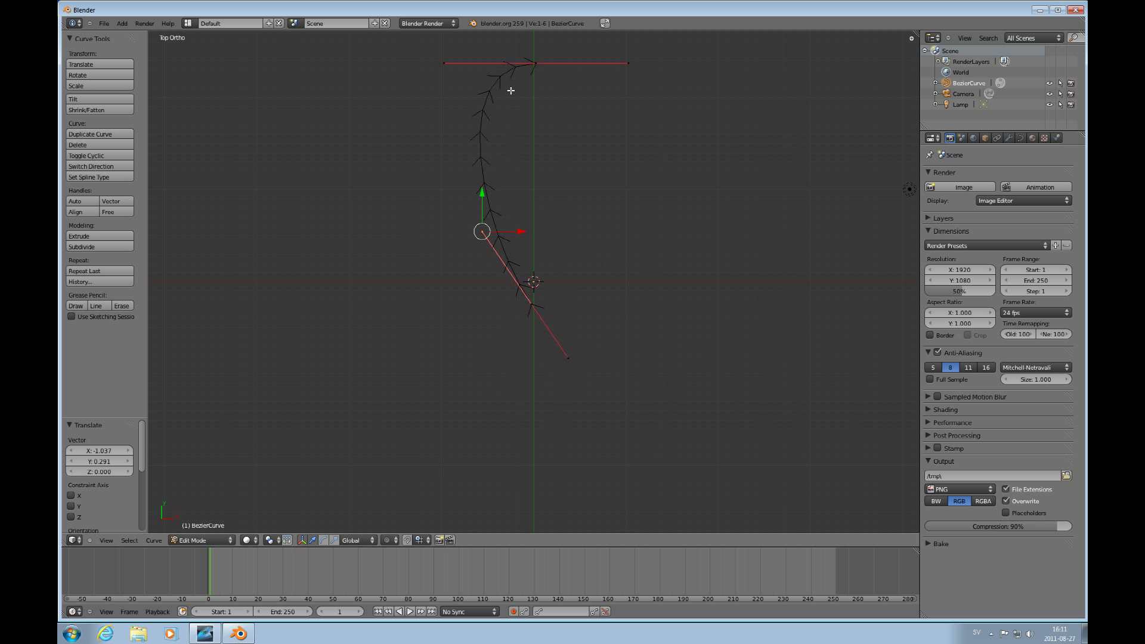
right_click(444, 62)
key(g)
click(466, 81)
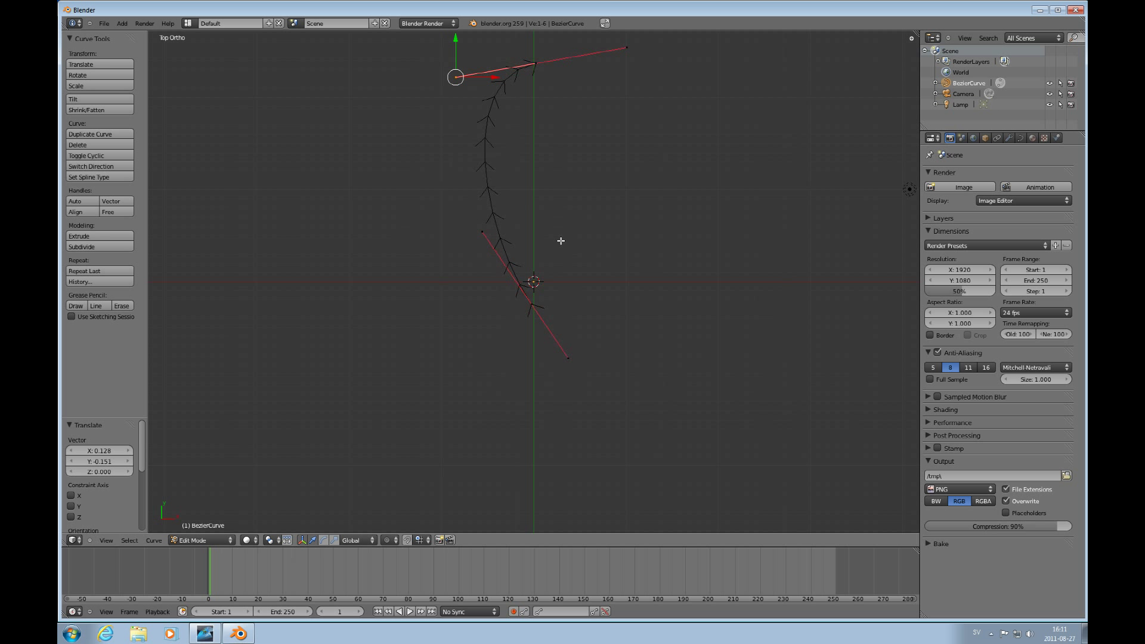
Step: Leave edit mode and convert the half-petal curve to a mesh
key(Tab)
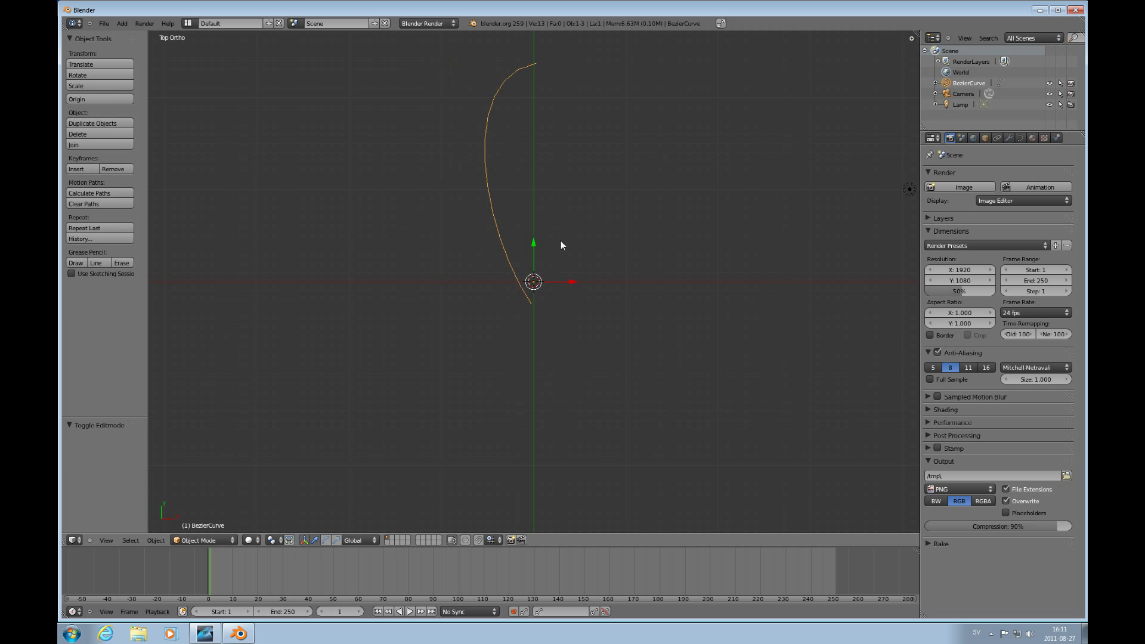
key(alt+c)
click(561, 253)
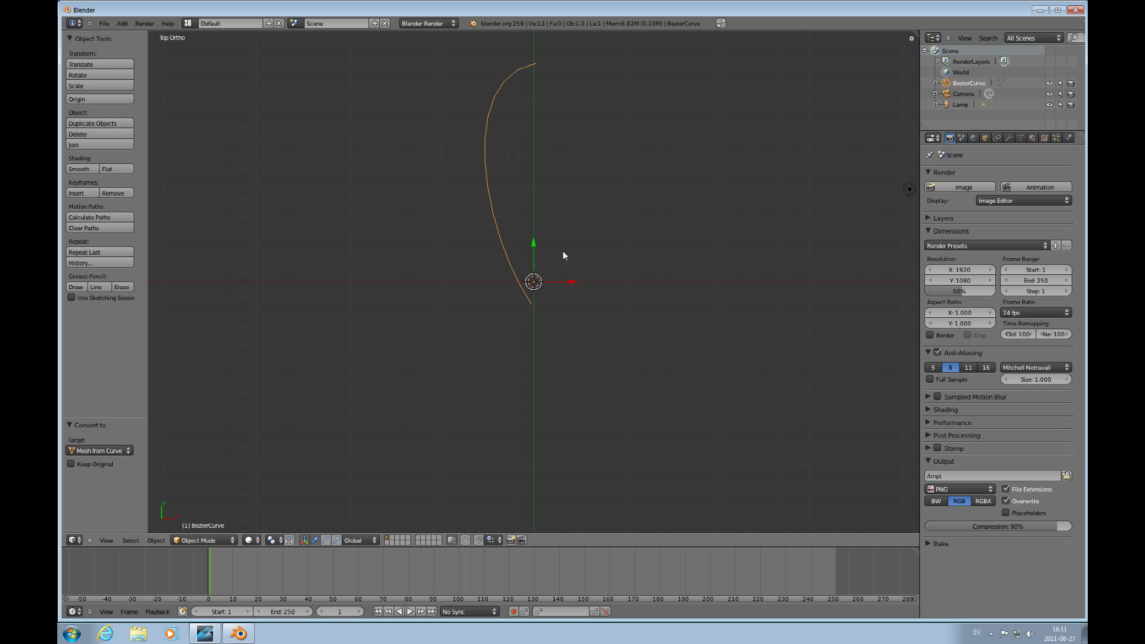
Step: Select all edges of the half-petal mesh in edge select mode and duplicate them in place
key(Tab)
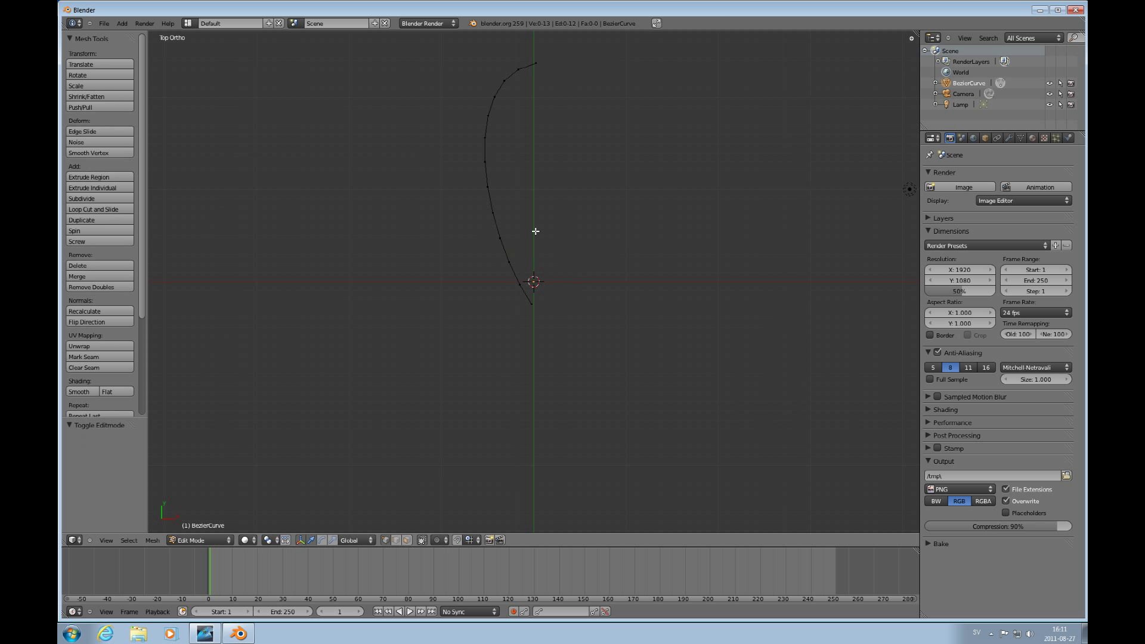
key(ctrl+Tab)
click(533, 242)
key(a)
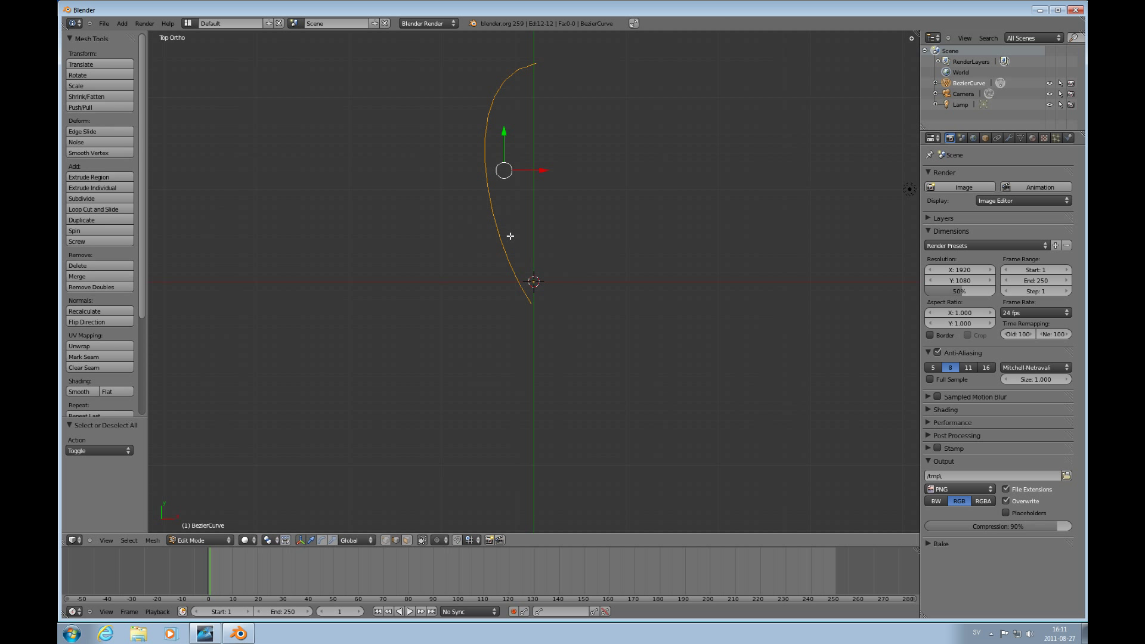
key(shift+d)
key(Escape)
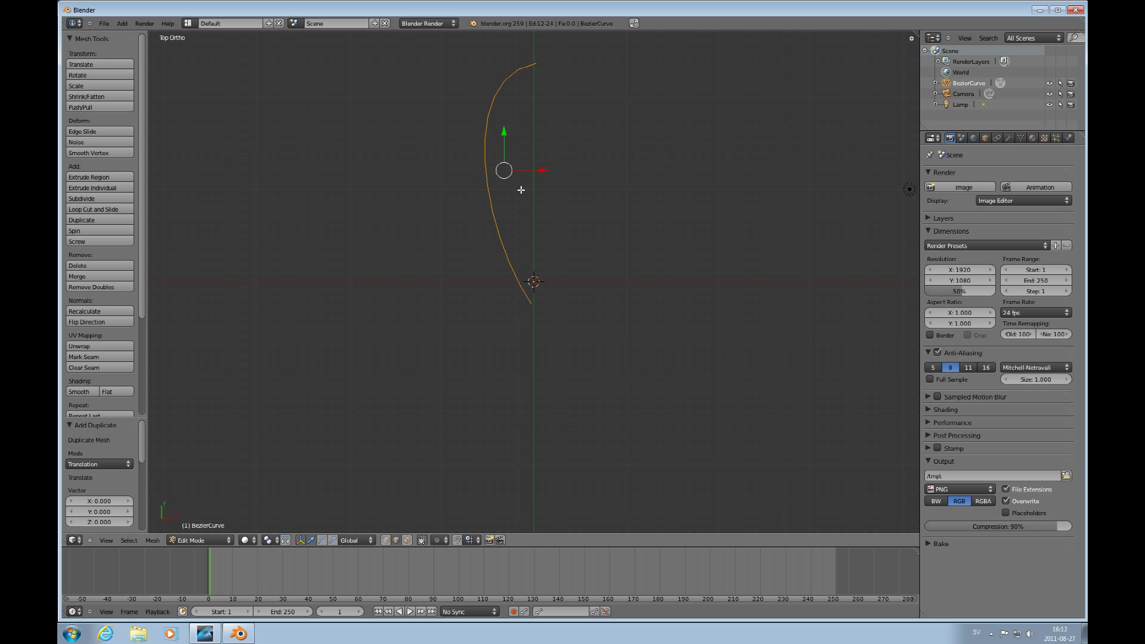
Step: Rotate the duplicated edges 180° about the Y axis and move them about 0.722 along X to form the petal's other half
key(r)
text(y)
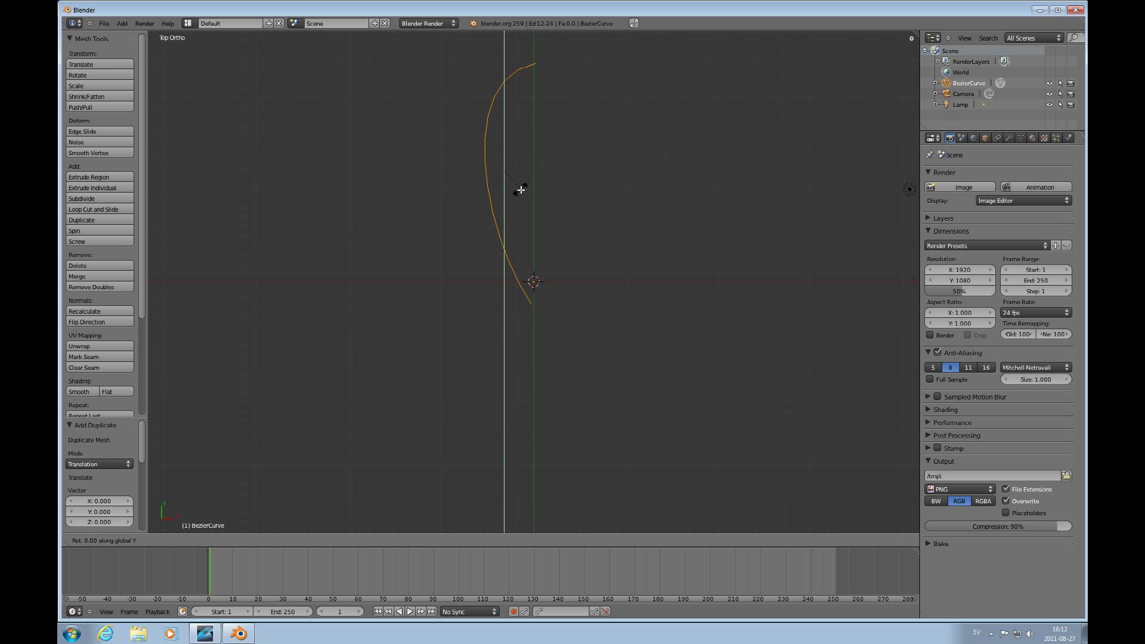
text(180)
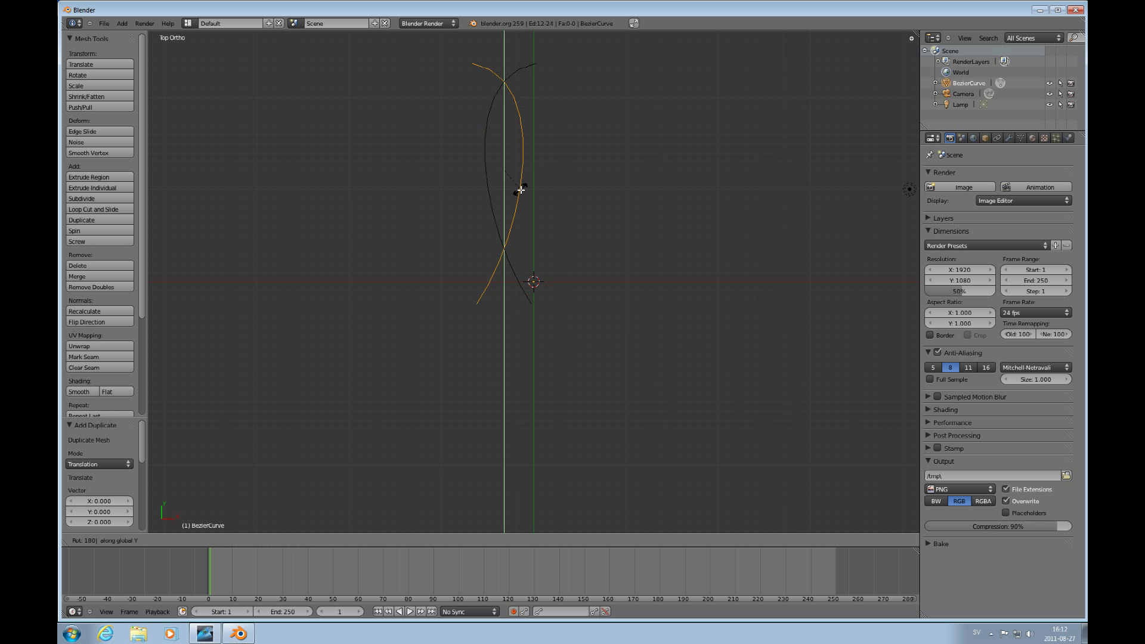
key(Return)
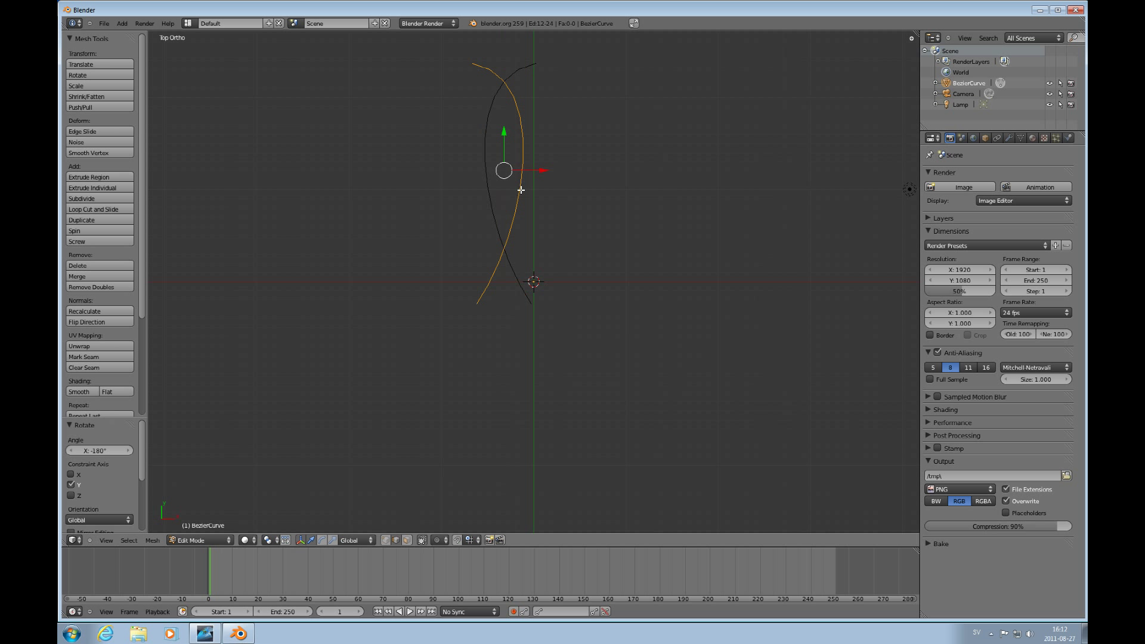
drag(538, 171, 605, 170)
Step: Connect the two lower end vertices of the petal halves with an edge in vertex select mode
scroll(579, 260, up, 6)
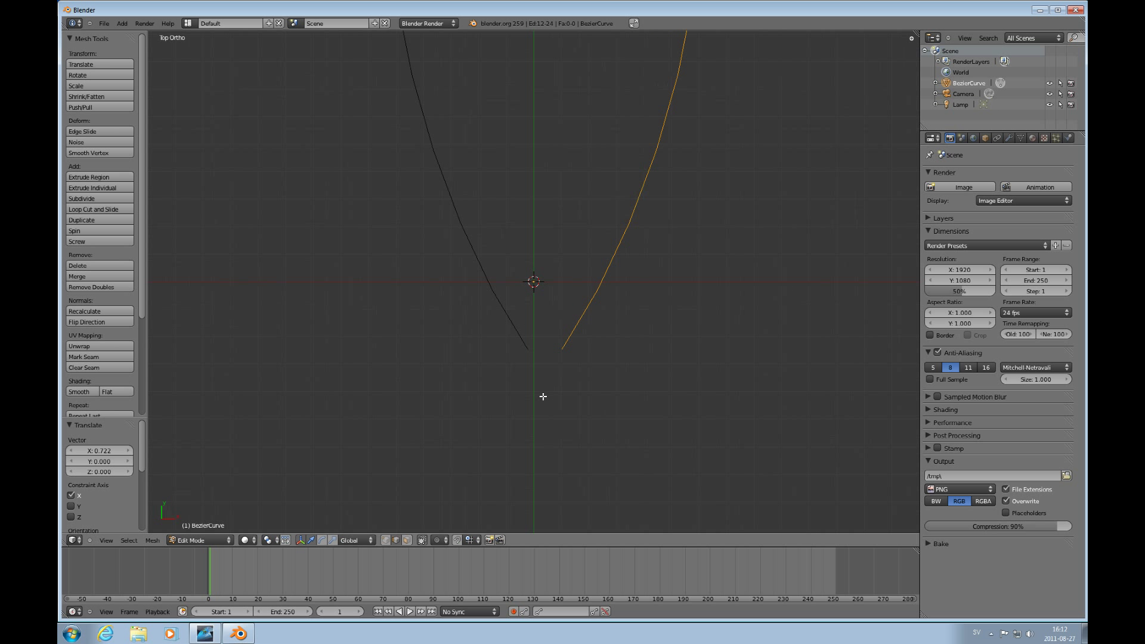
key(ctrl+Tab)
click(510, 386)
right_click(521, 347)
shift+right_click(566, 350)
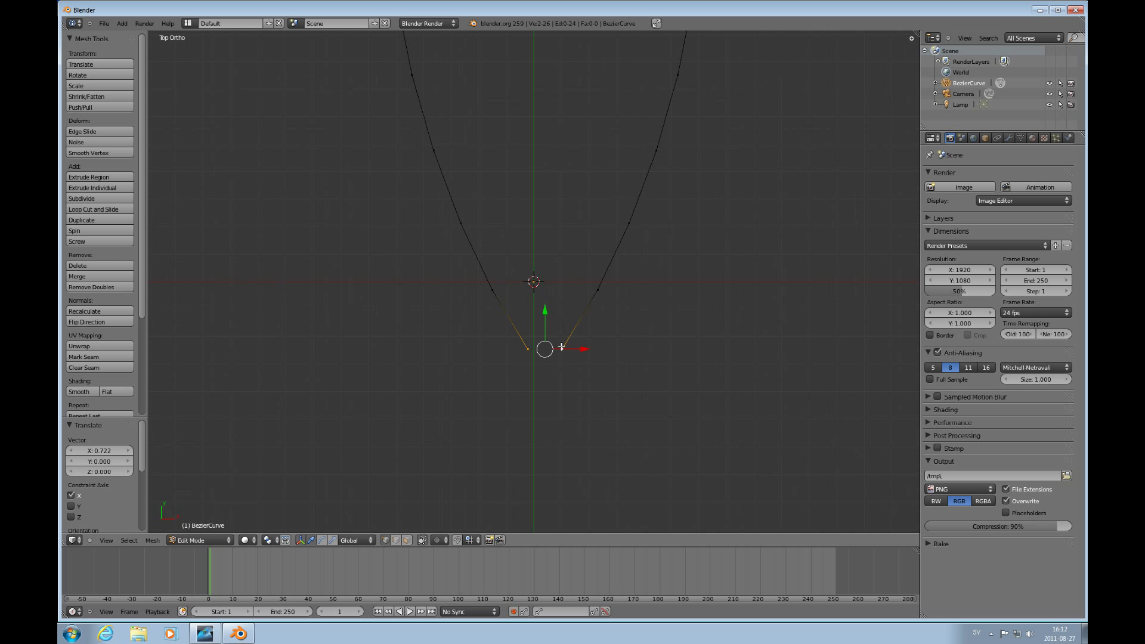
key(f)
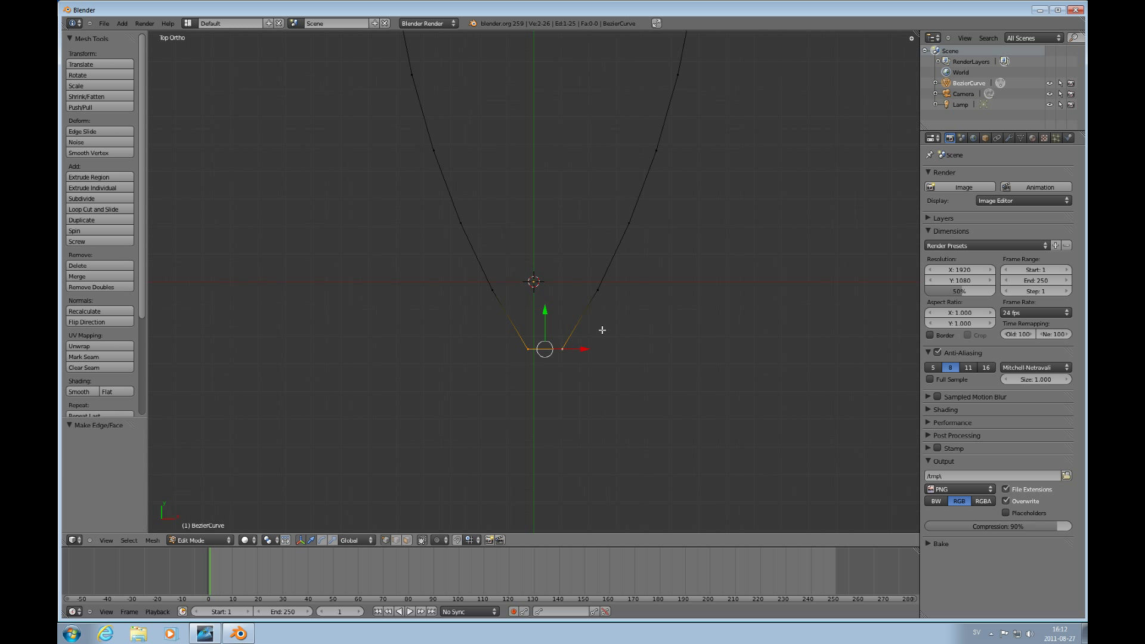
Step: Connect the two upper end vertices at the petal's tip with an edge
shift+scroll(563, 305, up, 10)
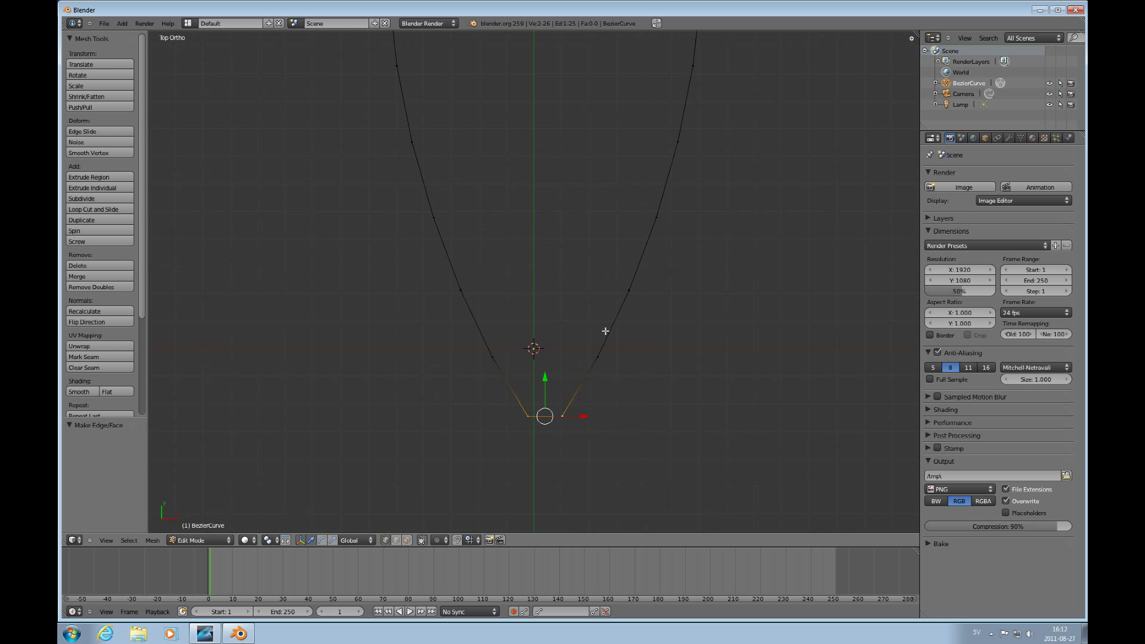
shift+scroll(616, 335, up, 5)
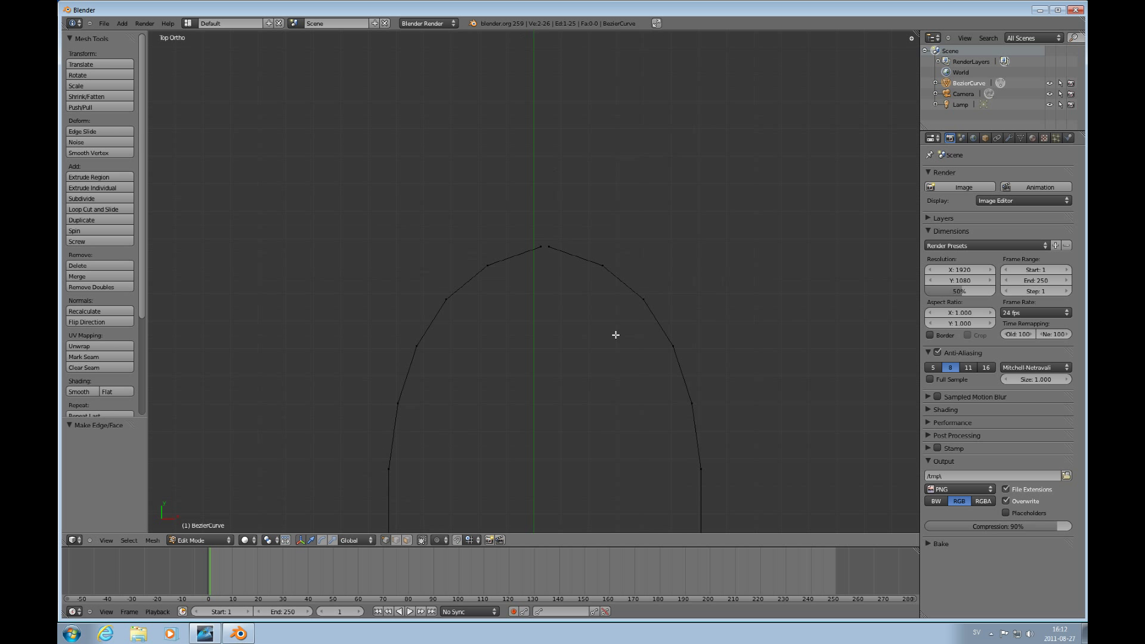
right_click(541, 246)
shift+right_click(549, 247)
scroll(583, 263, down, 5)
Step: Select the entire closed petal outline and fill it with triangular faces
key(a)
scroll(581, 356, down, 4)
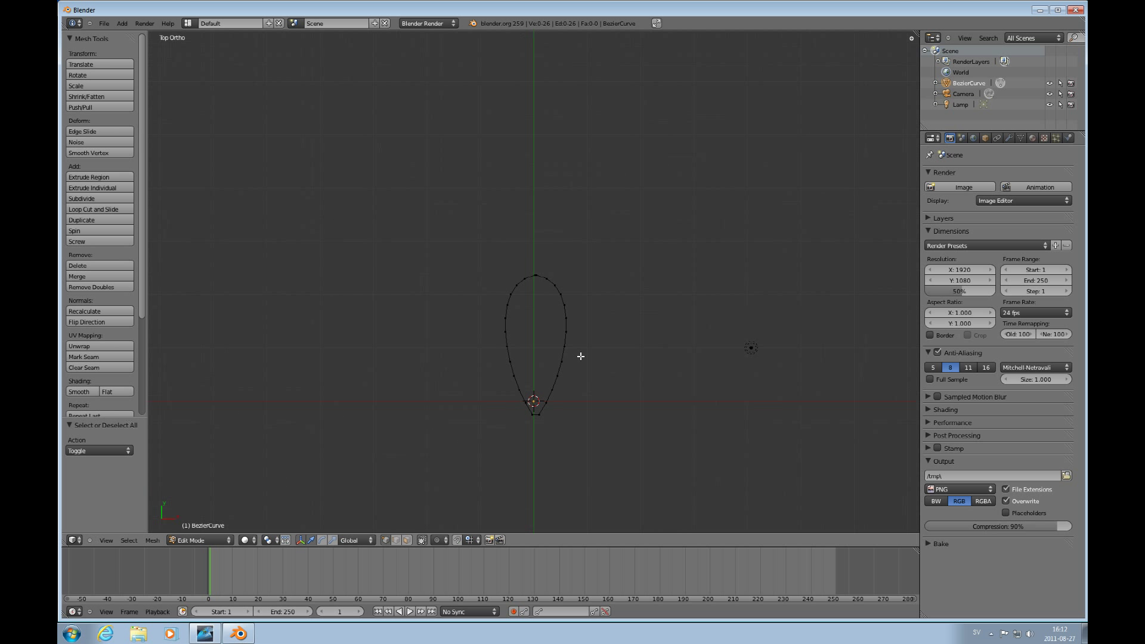
key(a)
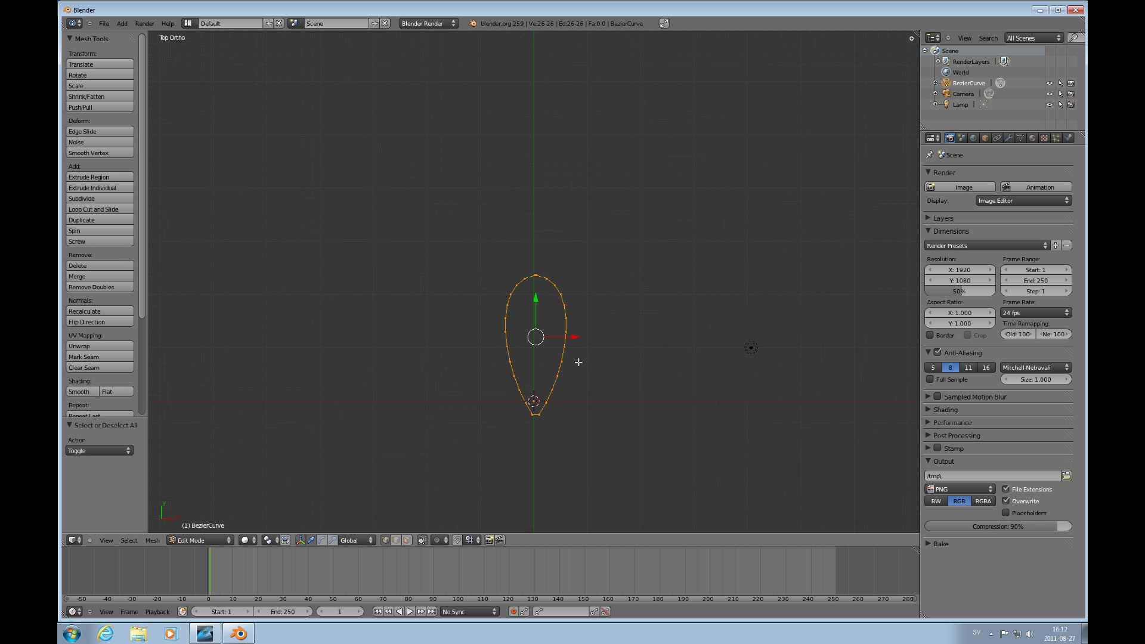
key(alt+f)
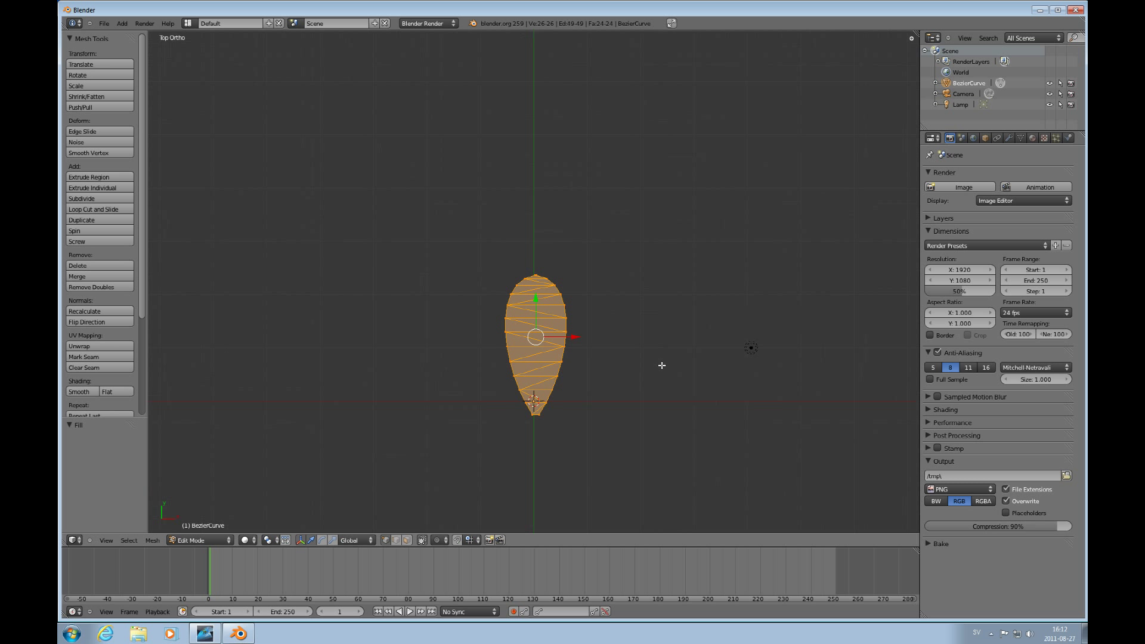
Step: Merge the two triangles at the petal's upper tip into one quad in face select mode
scroll(585, 366, up, 10)
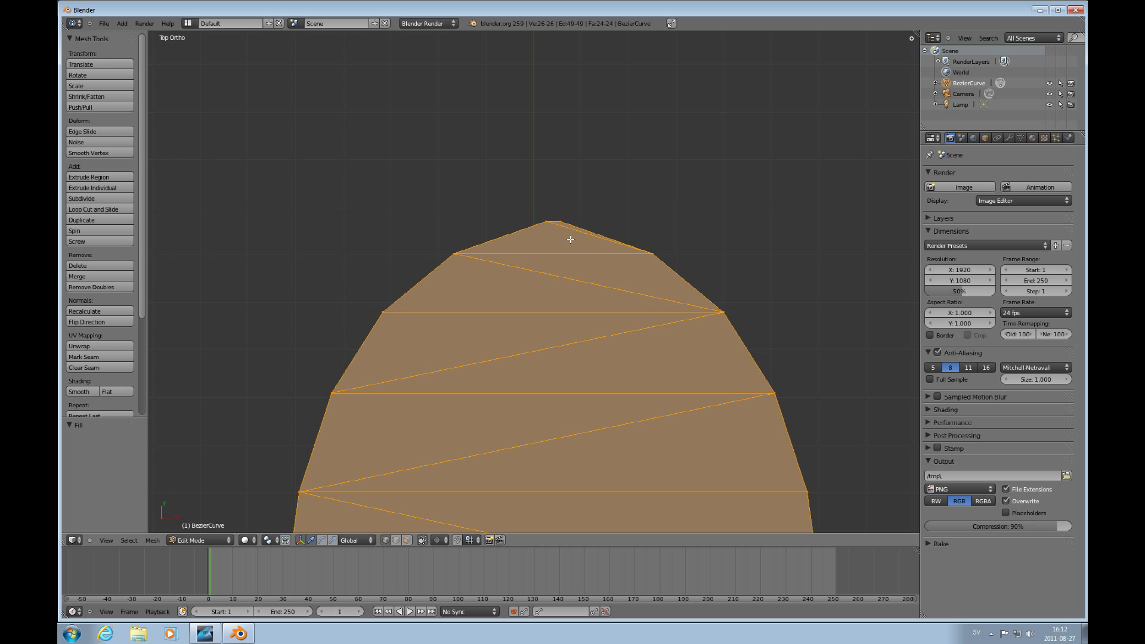
key(ctrl+Tab)
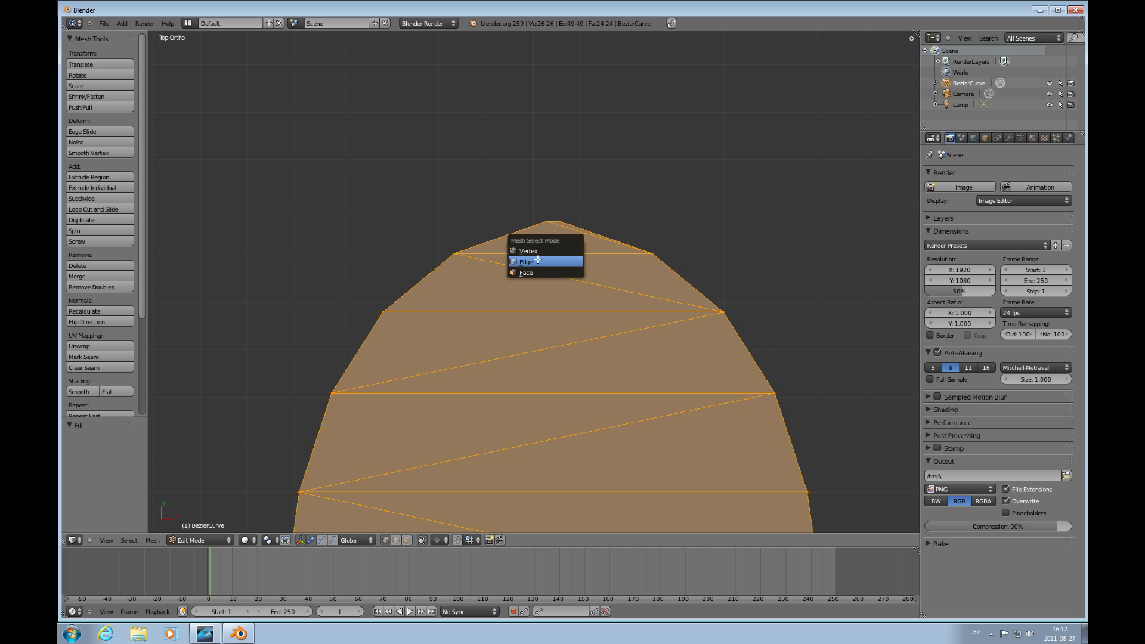
click(537, 272)
right_click(558, 236)
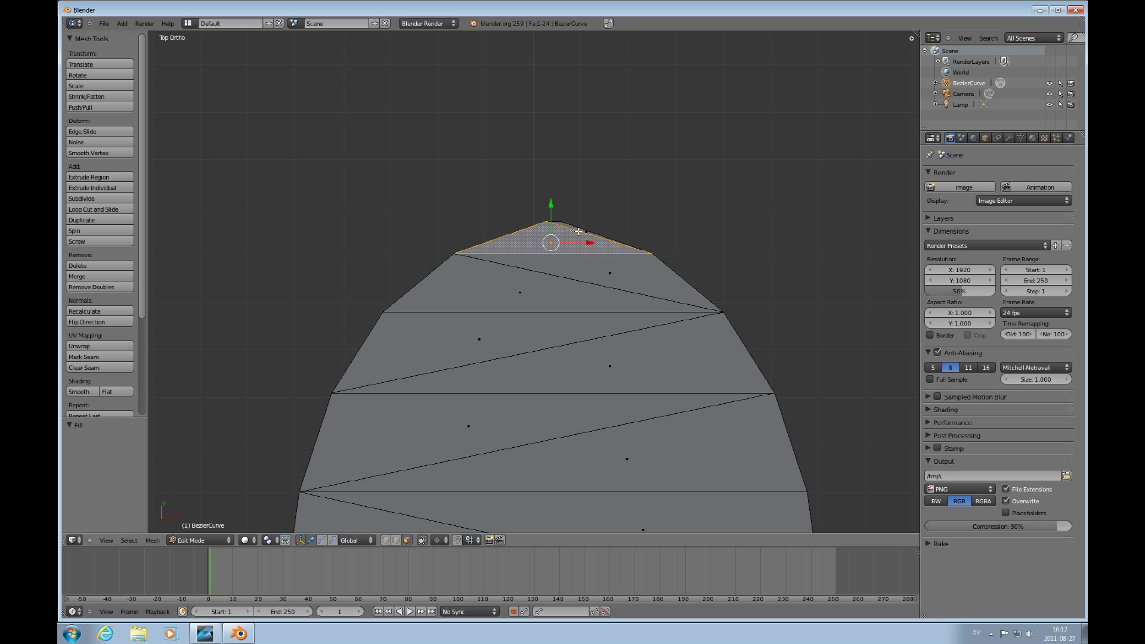
shift+right_click(579, 231)
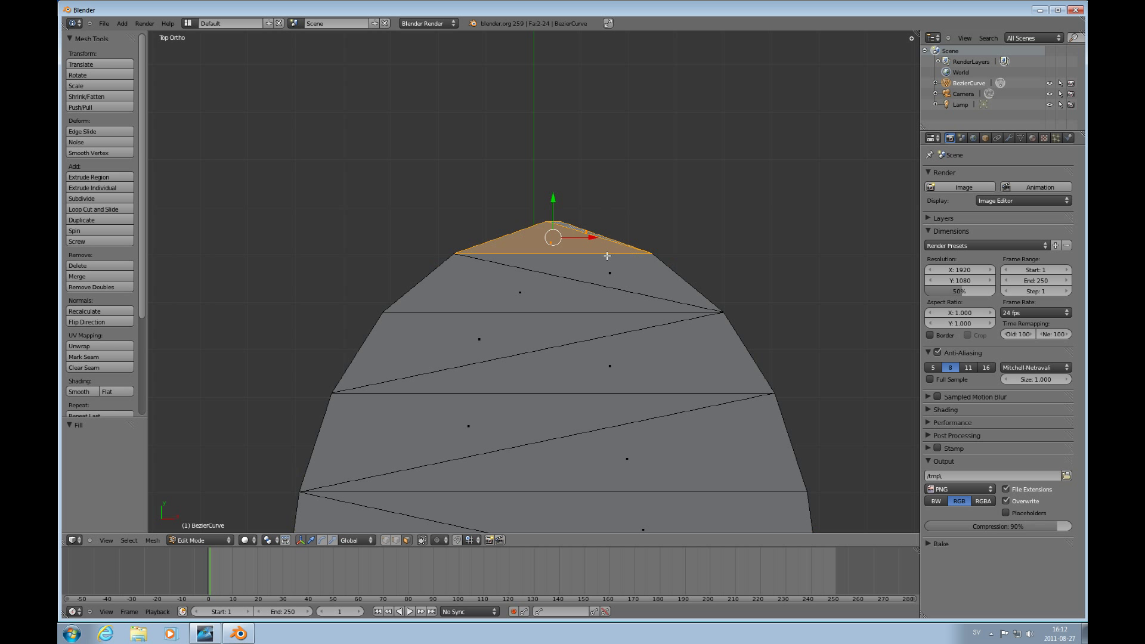
key(alt+j)
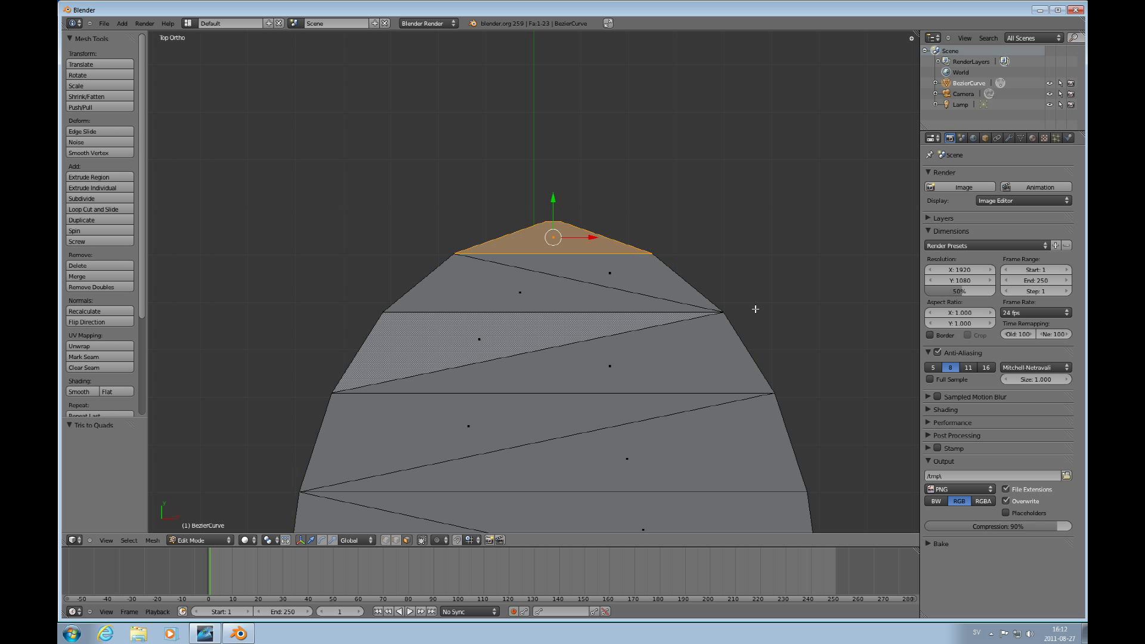
scroll(596, 422, down, 7)
shift+scroll(597, 429, down, 4)
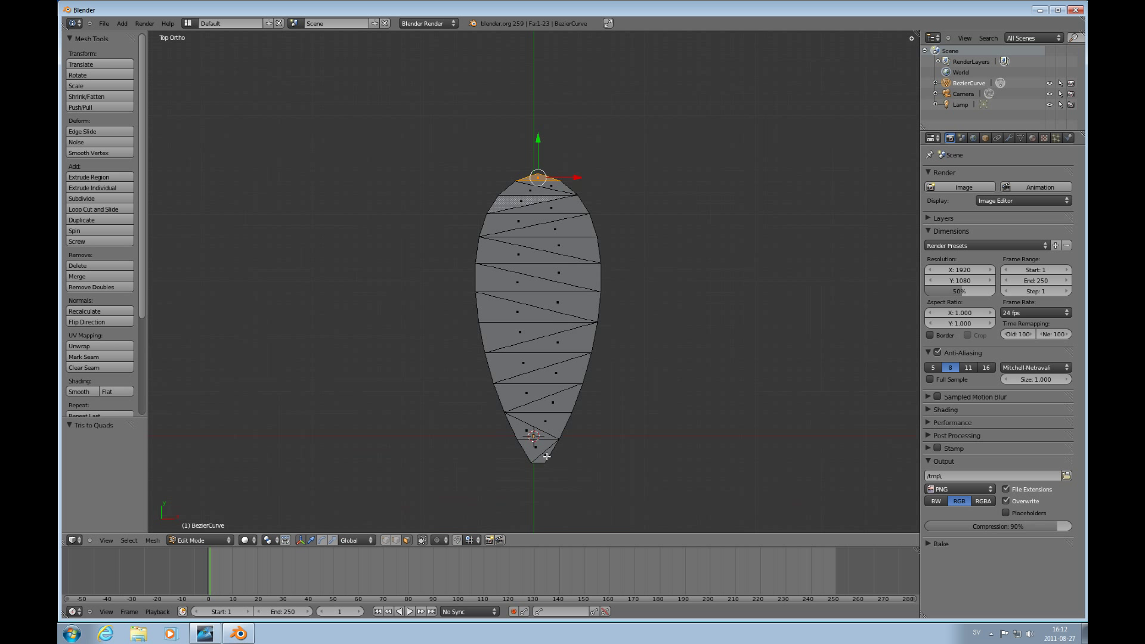
Step: Lasso-select the triangles along the petal below its tip and convert them to quads
key(a)
mouse_move(544, 459)
ctrl+mouse_down()
mouse_move(537, 197)
mouse_move(552, 191)
mouse_move(554, 203)
ctrl+mouse_up()
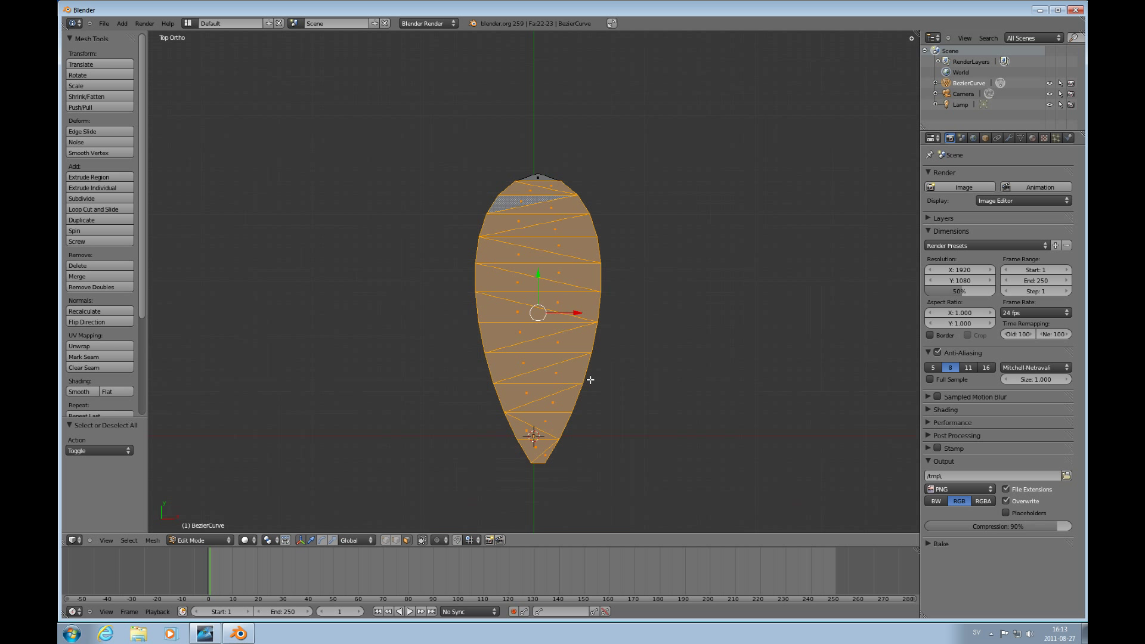
key(alt+j)
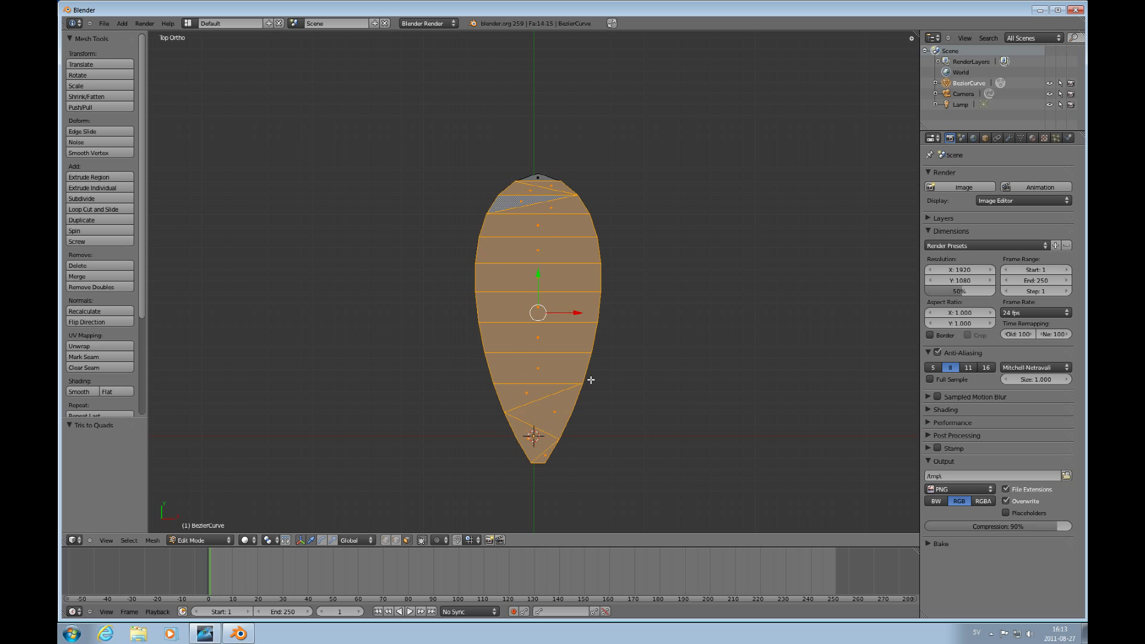
key(a)
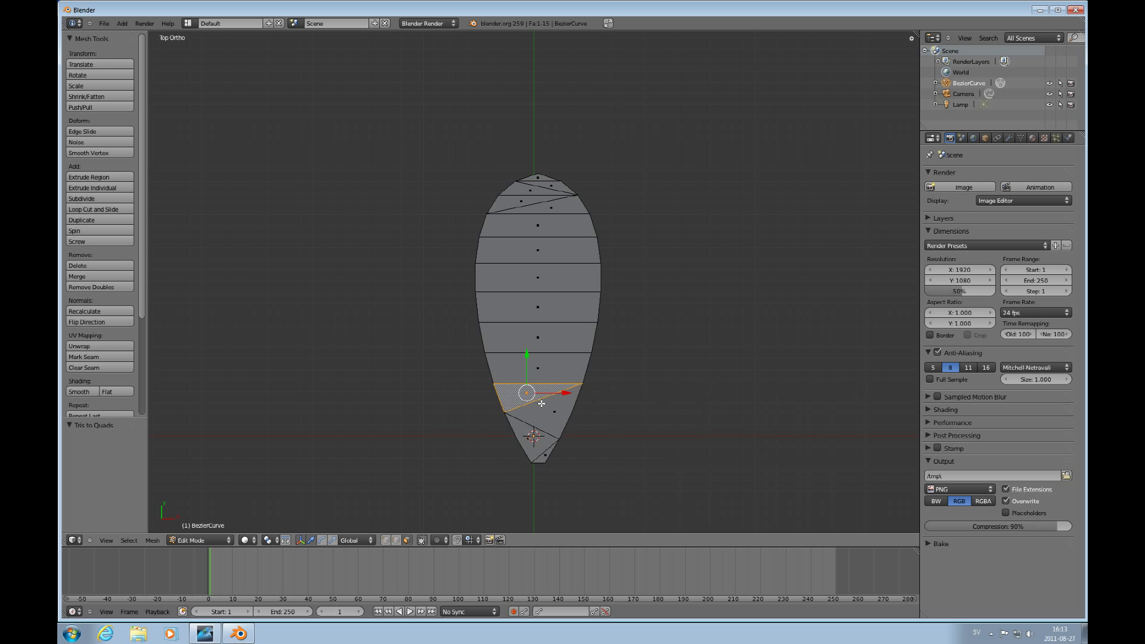
right_click(547, 405)
right_click(544, 448)
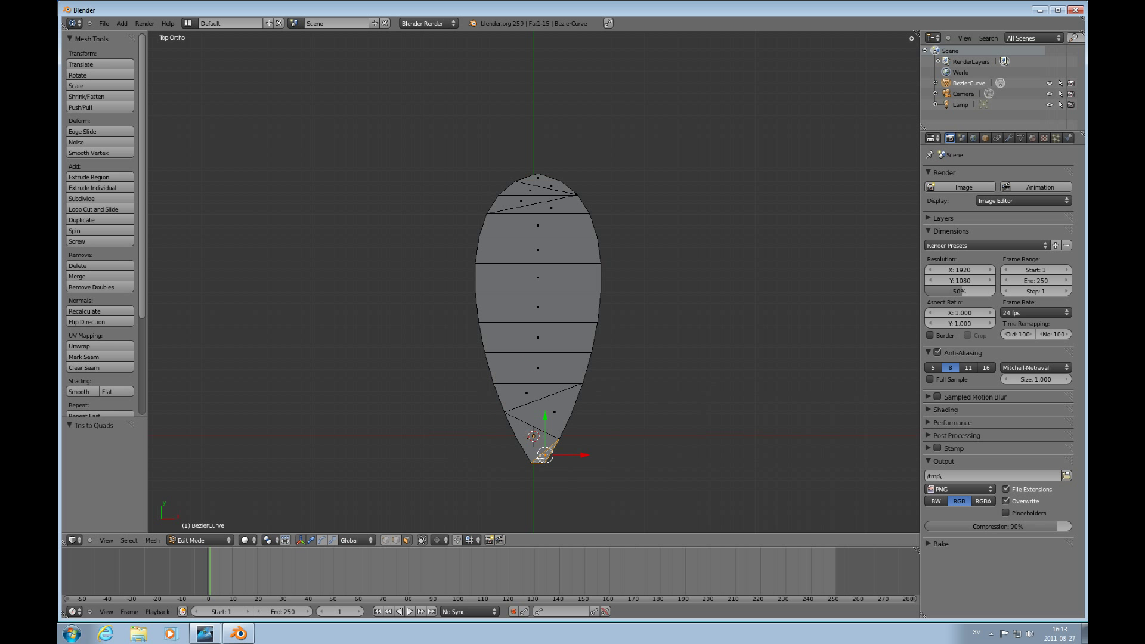
Step: Merge each of the two remaining triangle pairs just below the petal's upper tip into a quad
right_click(544, 205)
shift+right_click(513, 202)
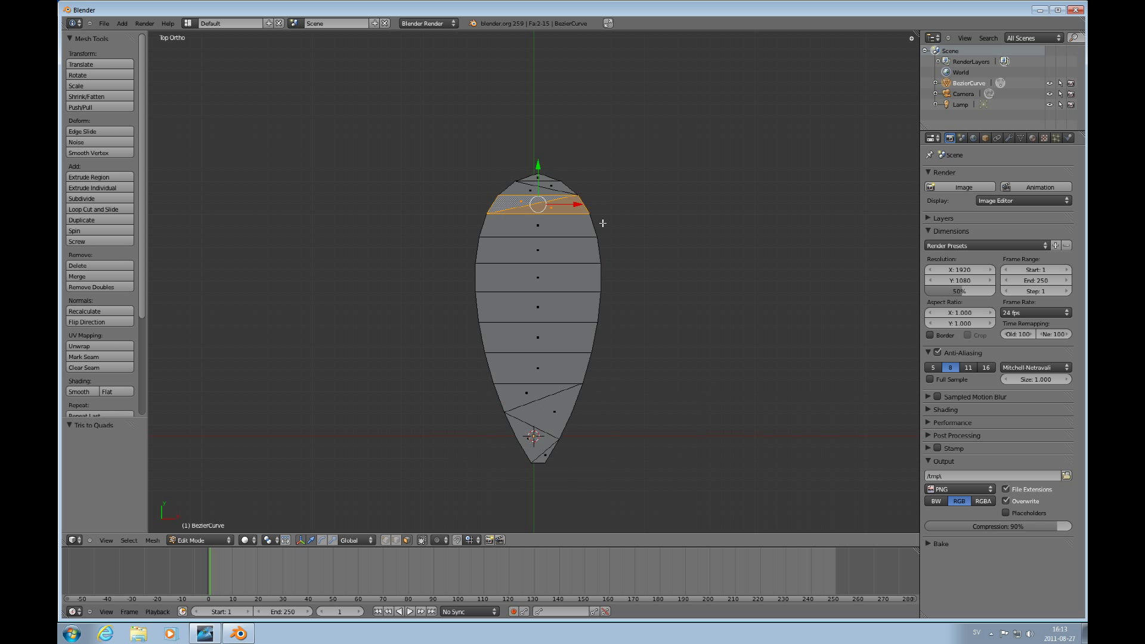
key(alt+j)
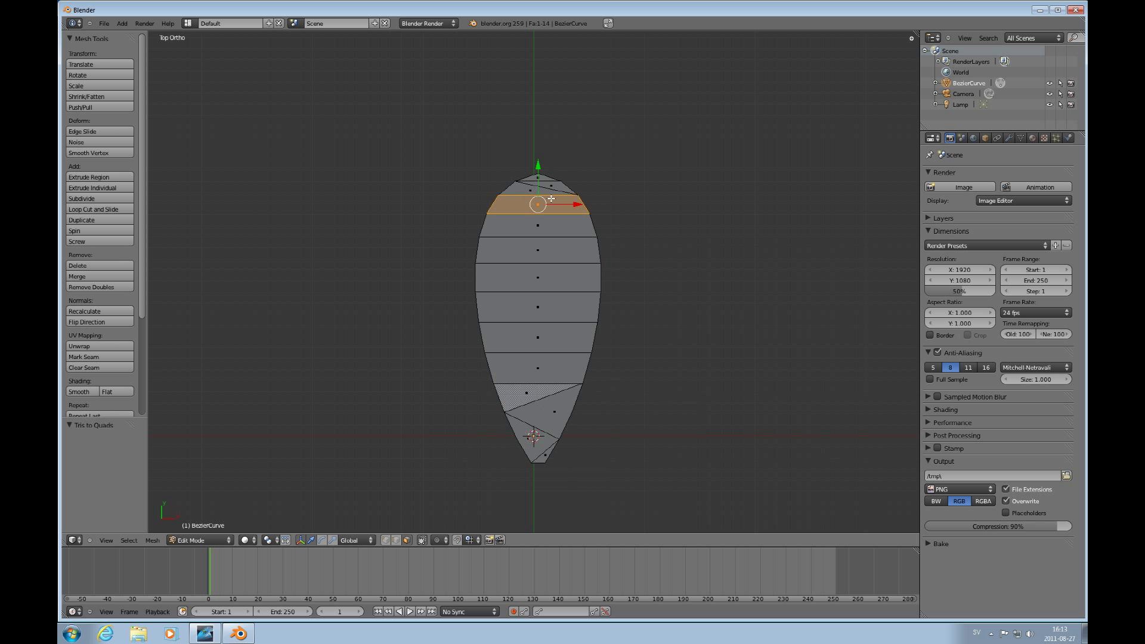
right_click(550, 192)
shift+right_click(541, 186)
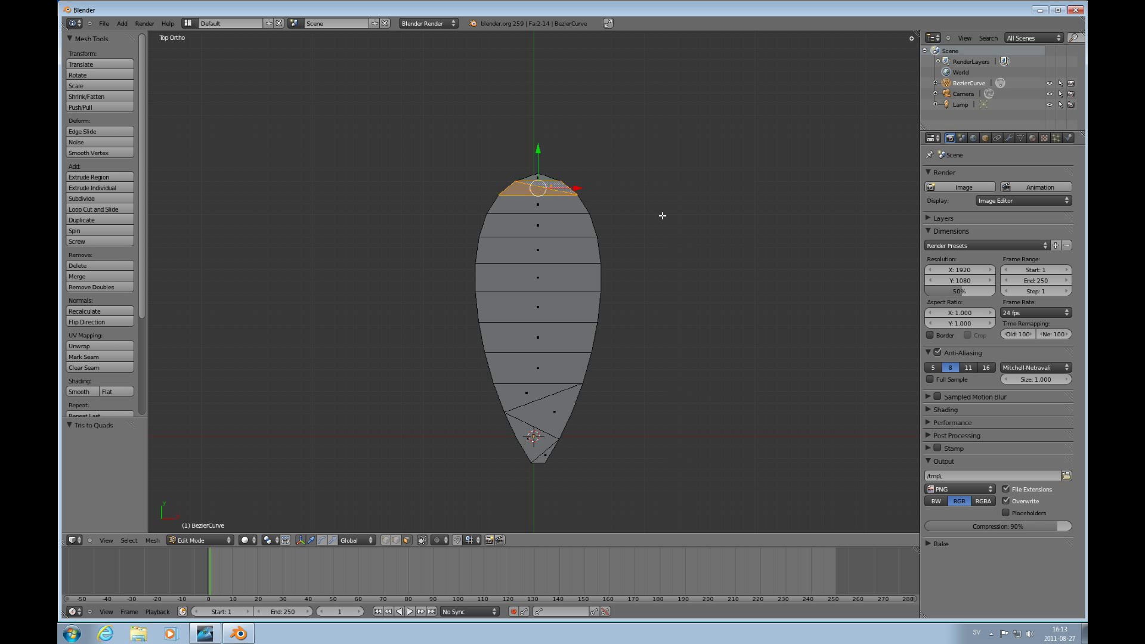
key(alt+j)
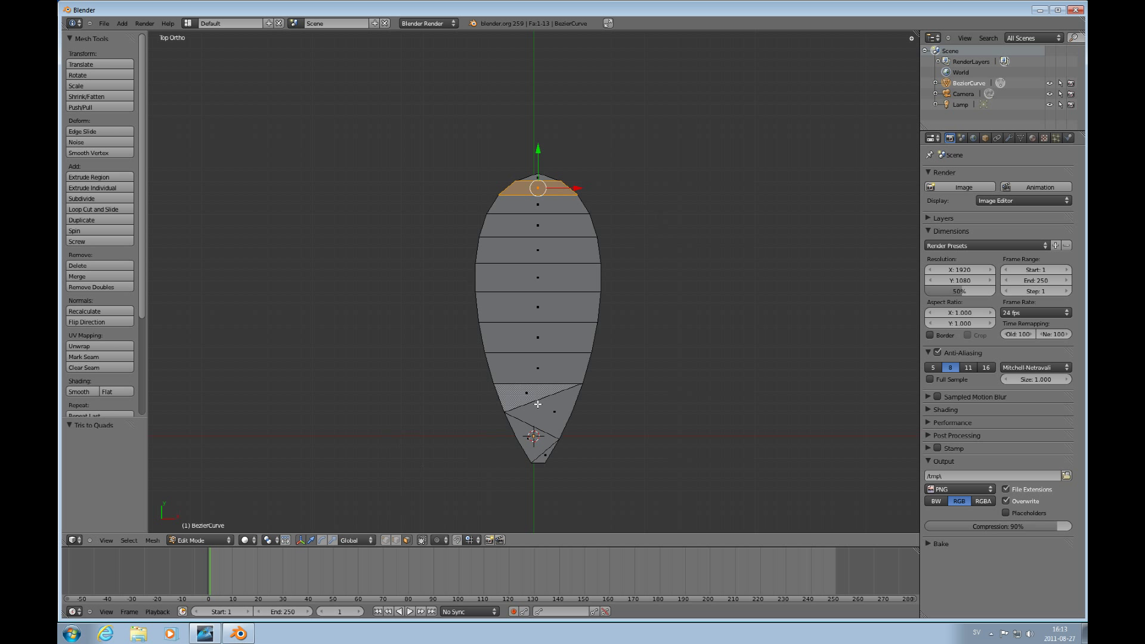
Step: Delete the three diagonal edges at the petal's lower end in edge select mode
key(ctrl+Tab)
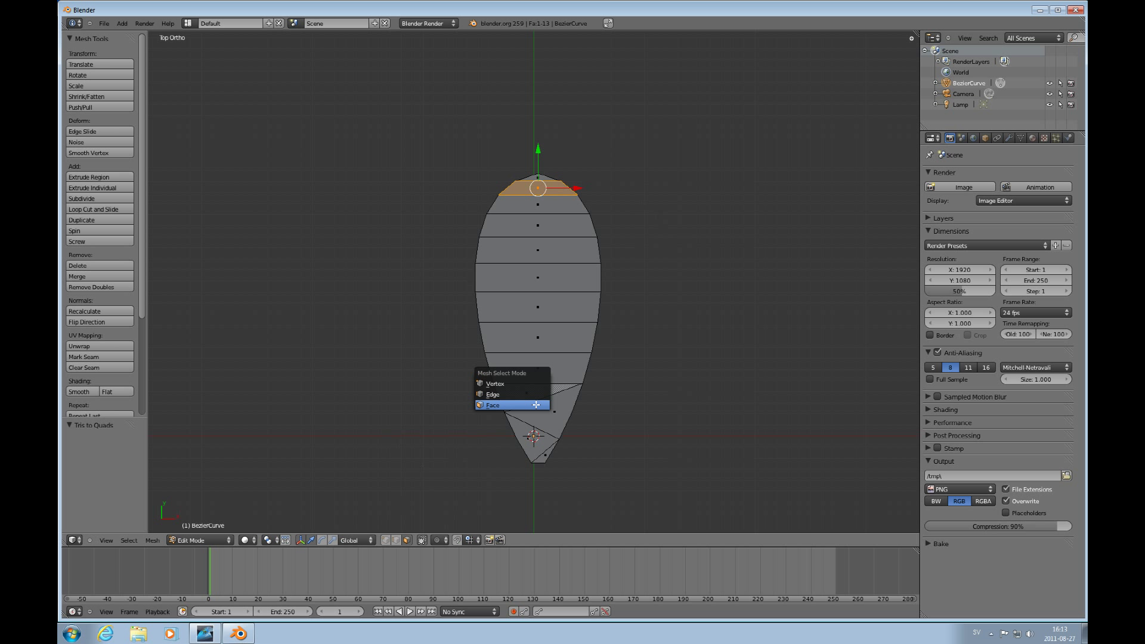
click(493, 394)
right_click(545, 396)
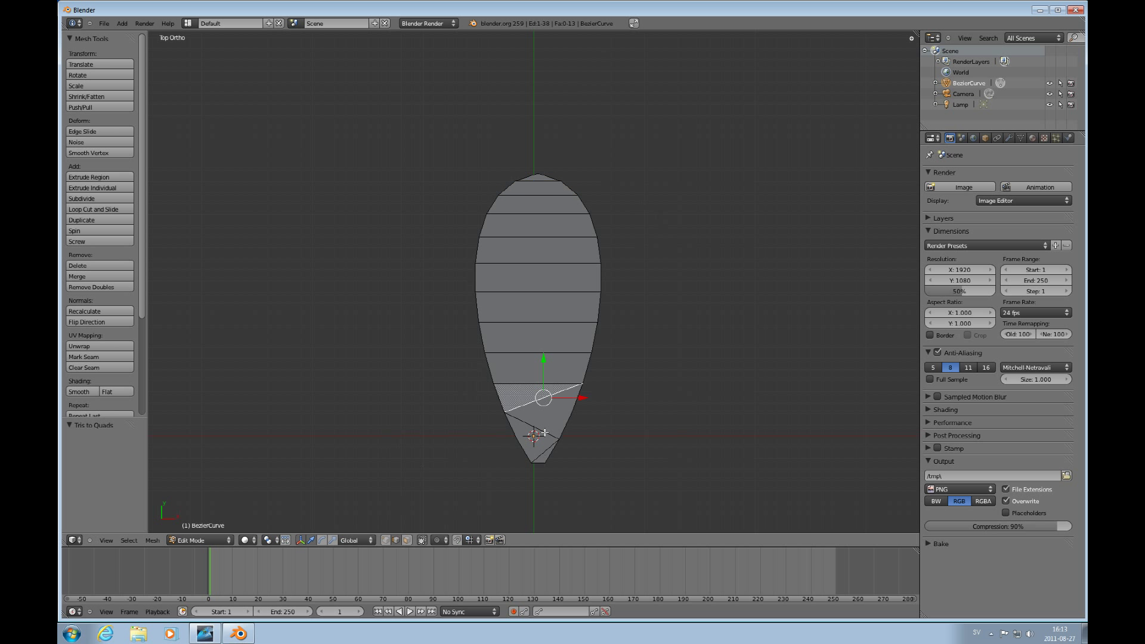
shift+right_click(542, 428)
shift+right_click(545, 451)
key(x)
key(Down)
key(Return)
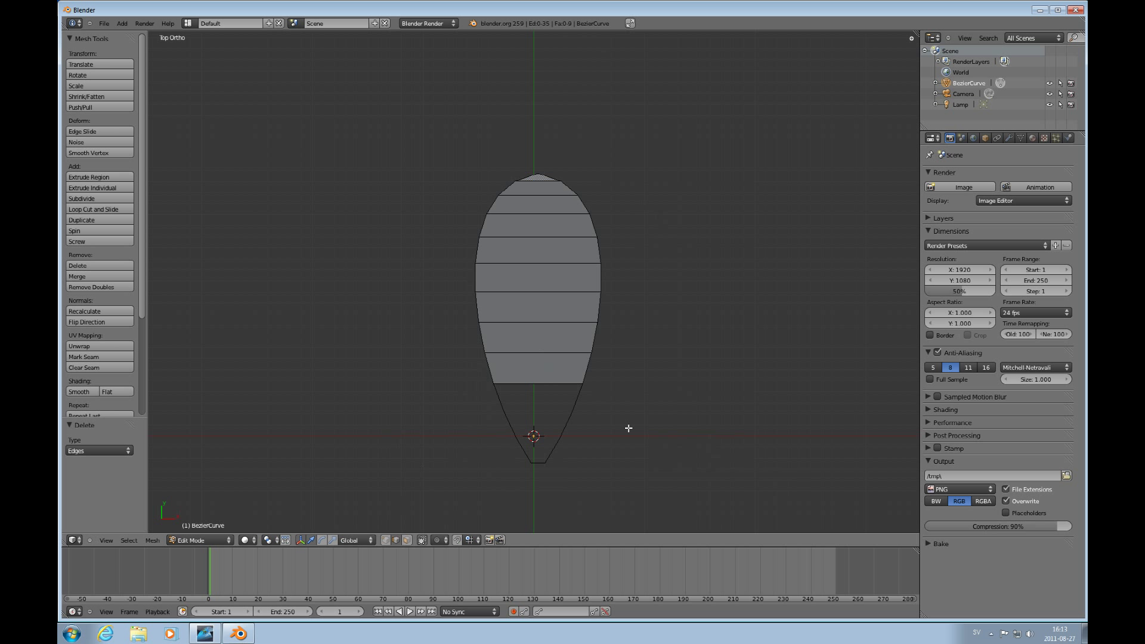
Step: Rebuild the petal's open lower end with three quad faces, each made from a pair of opposite outline edges, and clear the selection
shift+right_click(500, 401)
key(f)
right_click(566, 427)
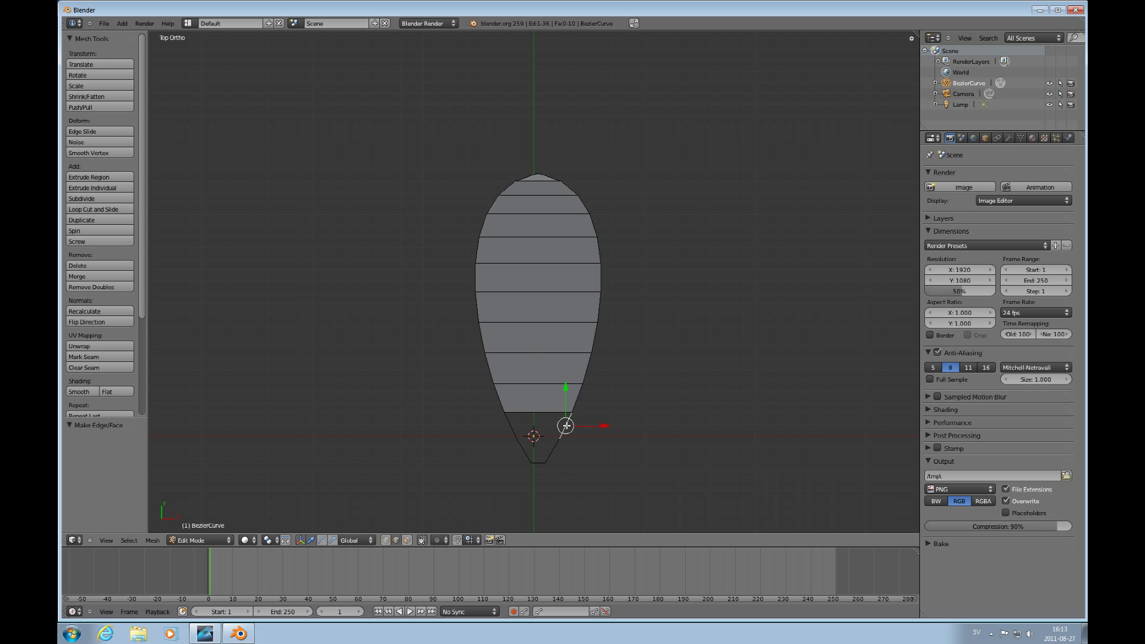
right_click(514, 429)
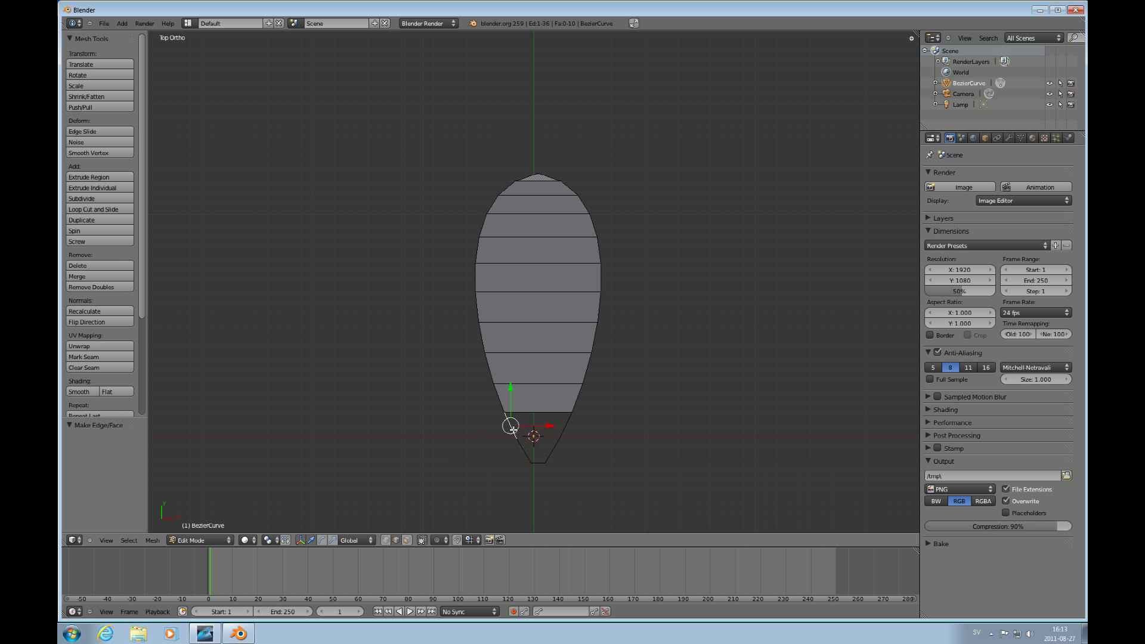
shift+right_click(562, 427)
key(f)
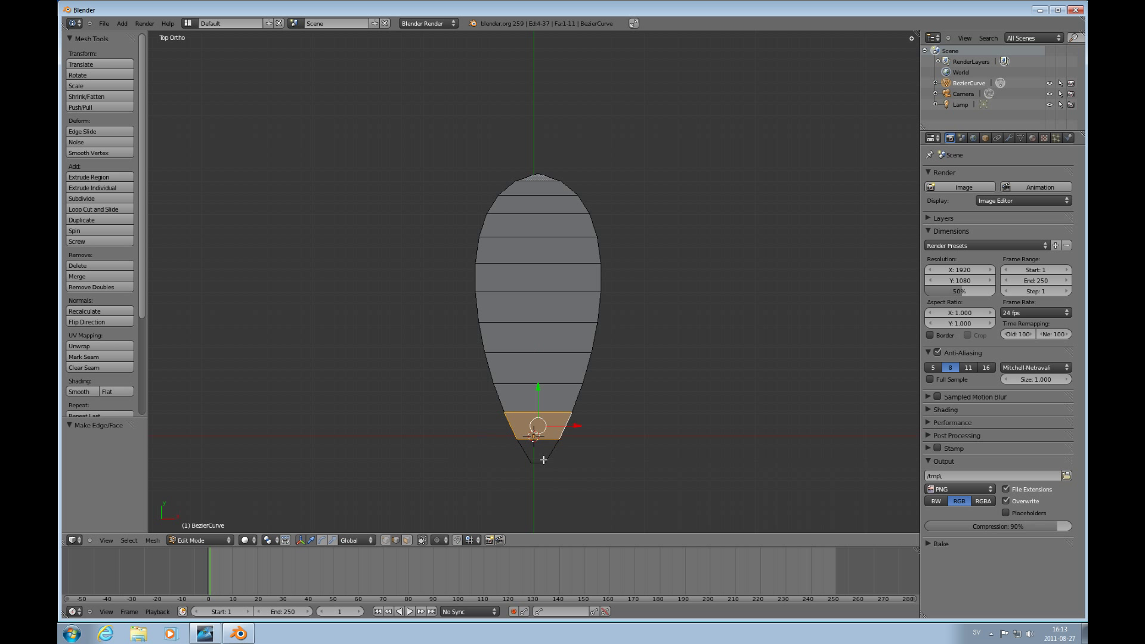
right_click(552, 460)
shift+right_click(549, 461)
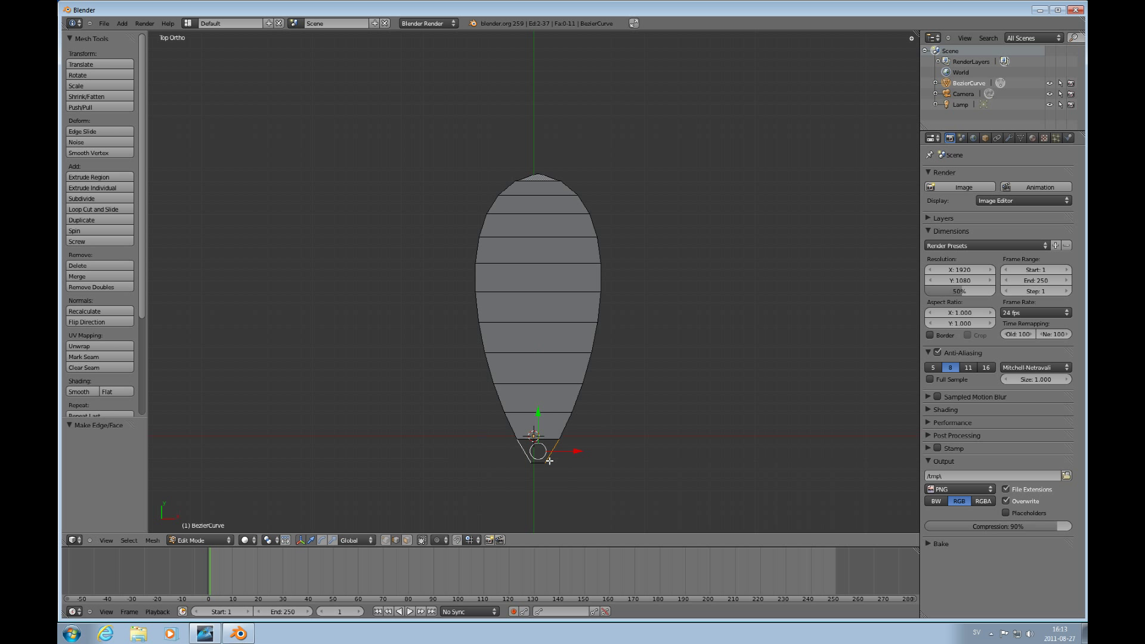
key(f)
key(a)
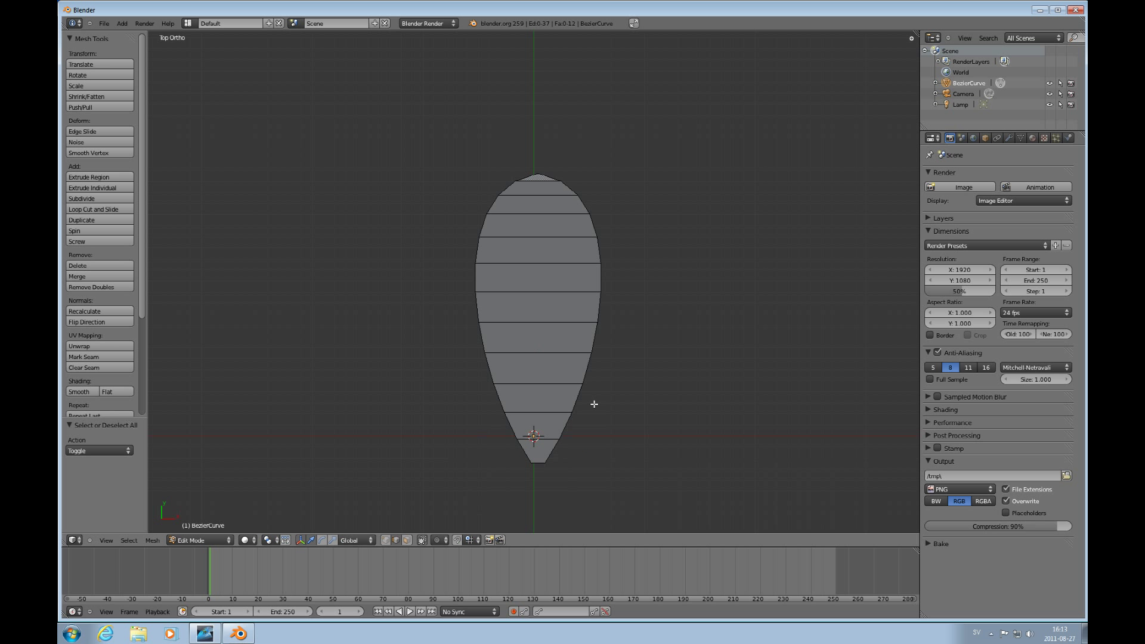
Step: Select all crosswise edges by inverting a selection of both side edge loops, and subdivide them with 9 cuts
alt+right_click(563, 429)
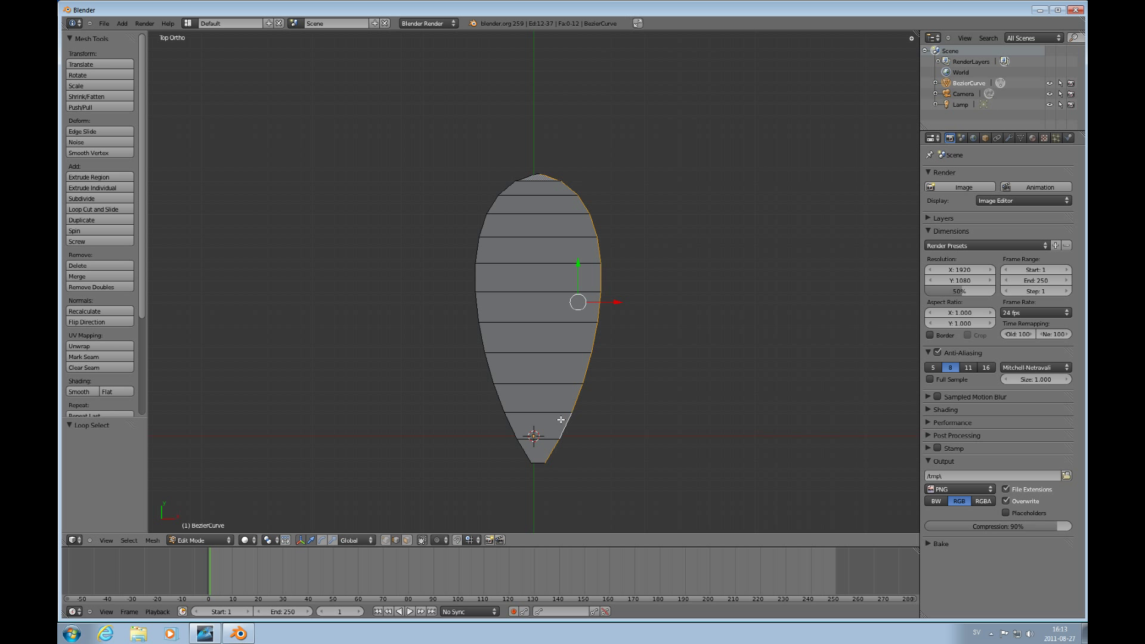
alt+shift+right_click(510, 423)
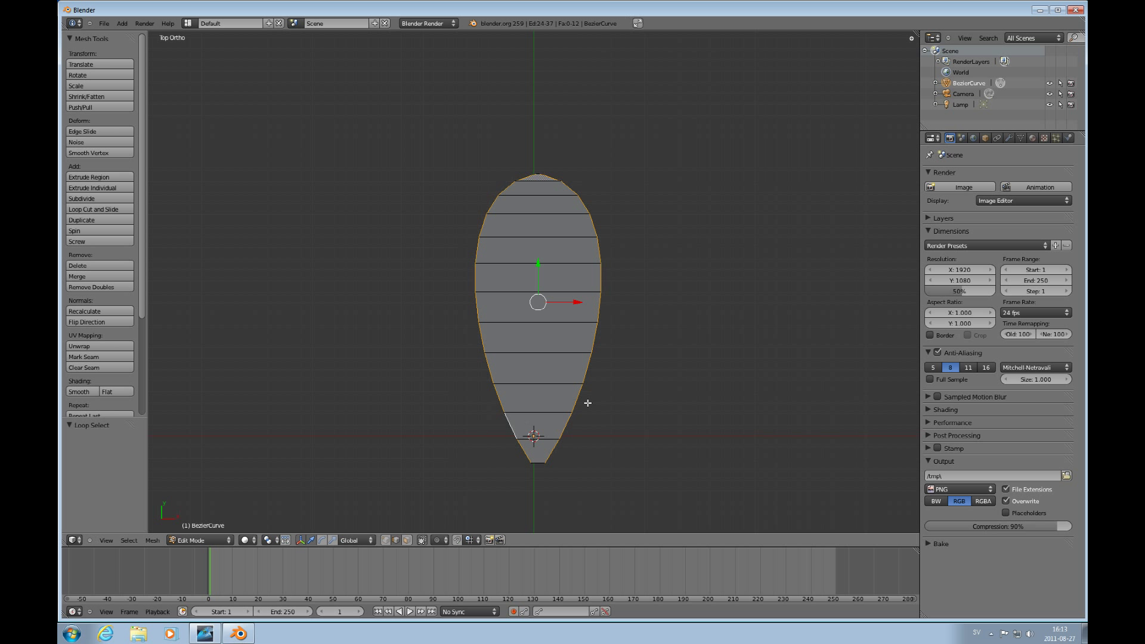
key(ctrl+i)
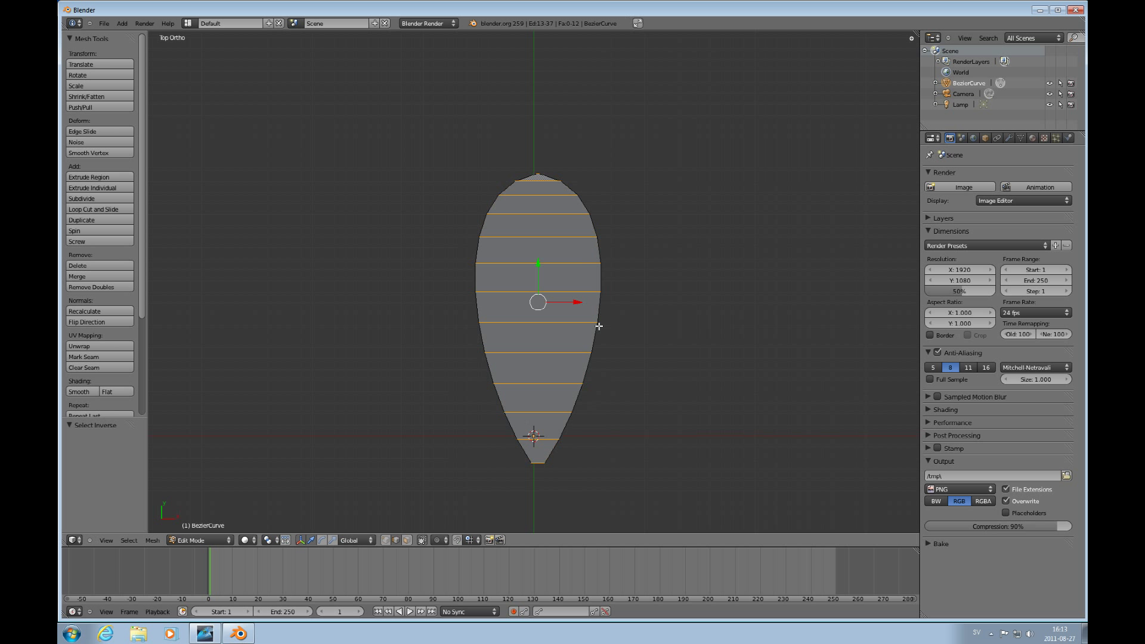
key(w)
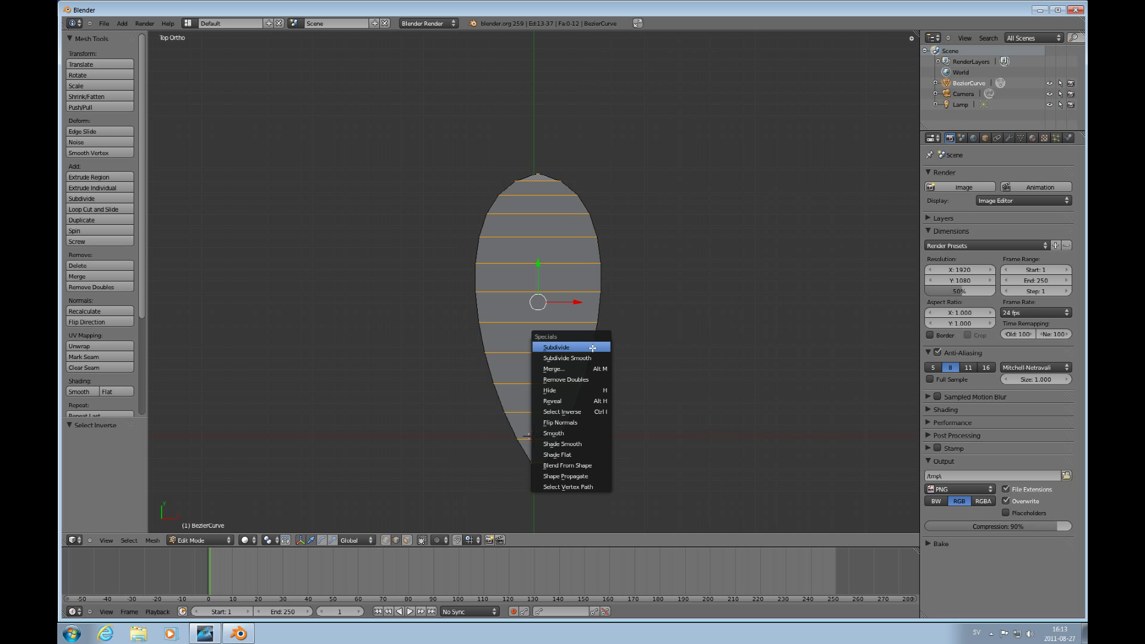
click(595, 345)
click(100, 450)
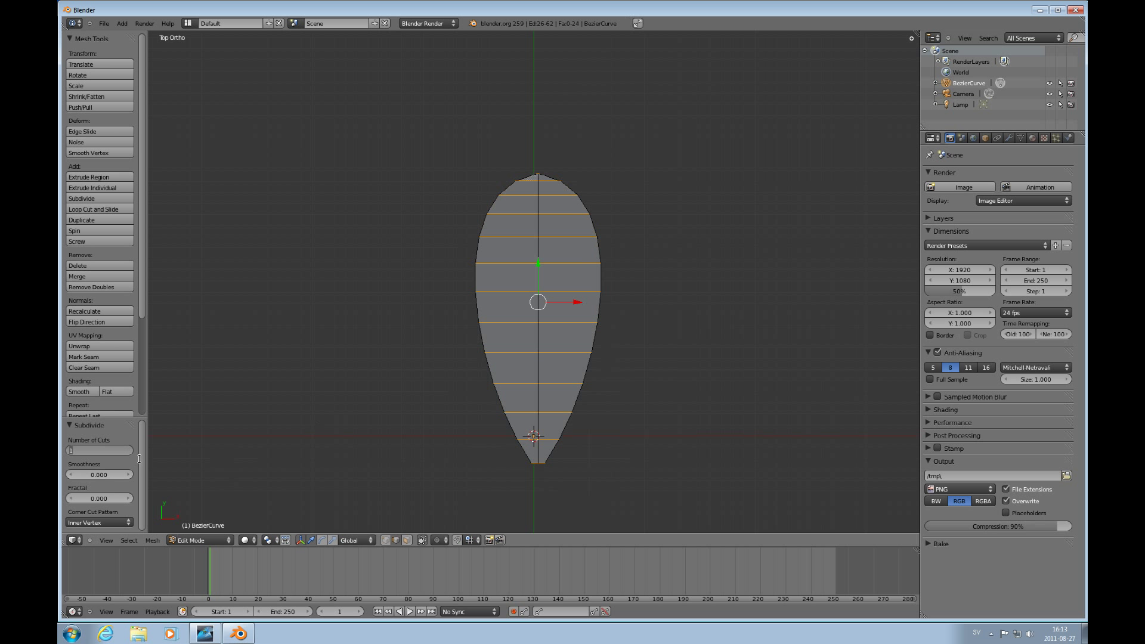
text(9)
key(Return)
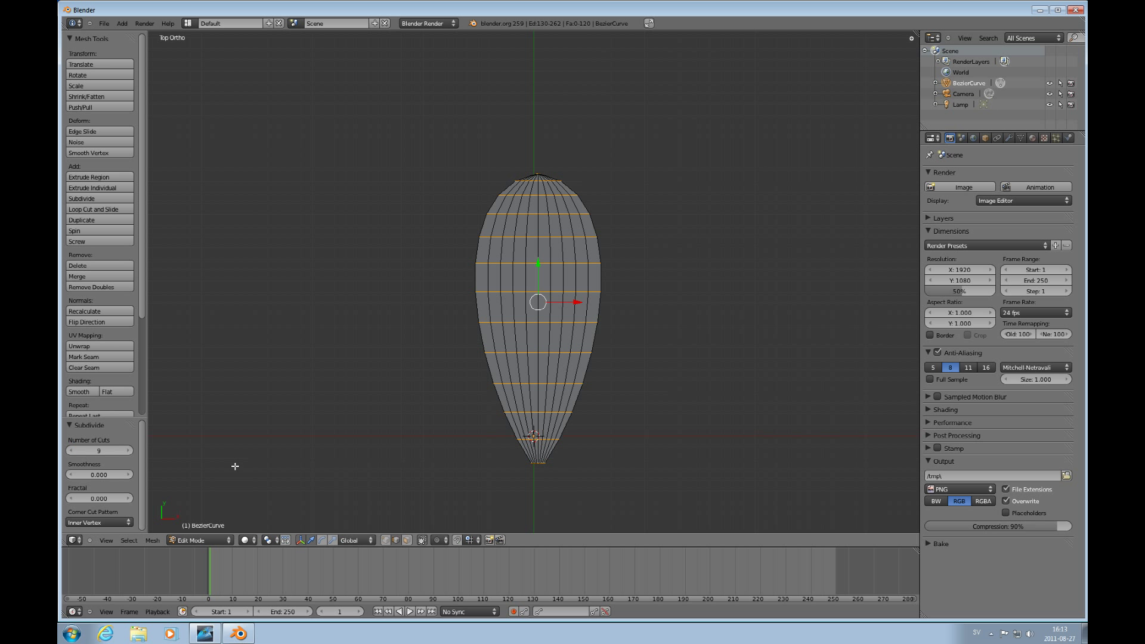
Step: Select every other lengthwise edge loop, starting from the centre one, and lower them about 0.049 along Z in front view
alt+right_click(540, 335)
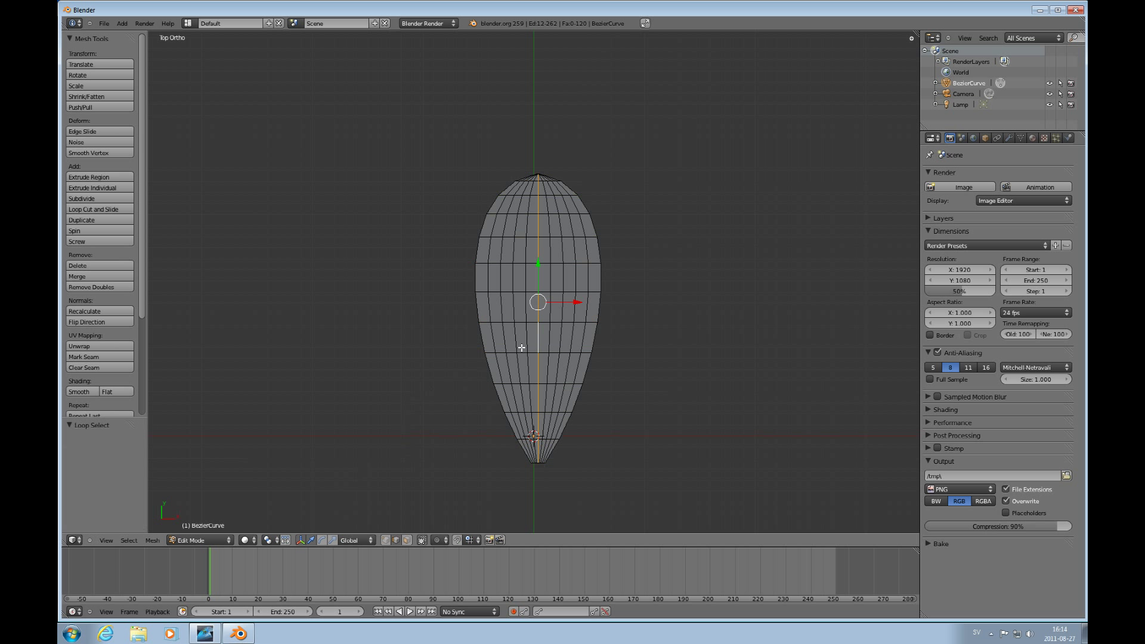
alt+shift+right_click(516, 344)
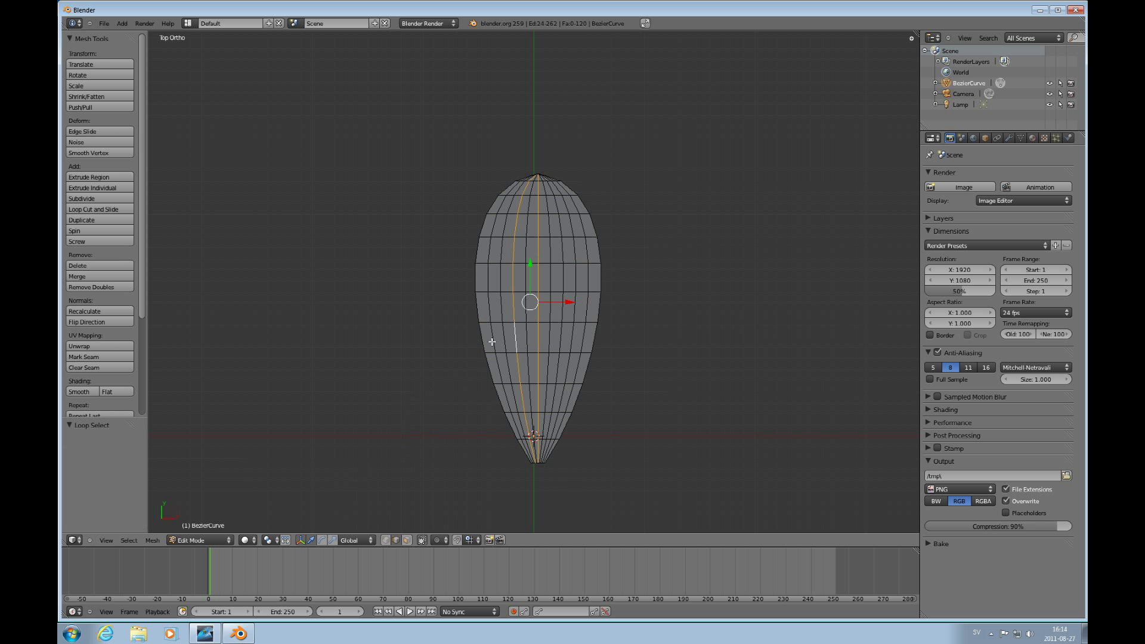
alt+shift+right_click(490, 338)
alt+shift+right_click(562, 350)
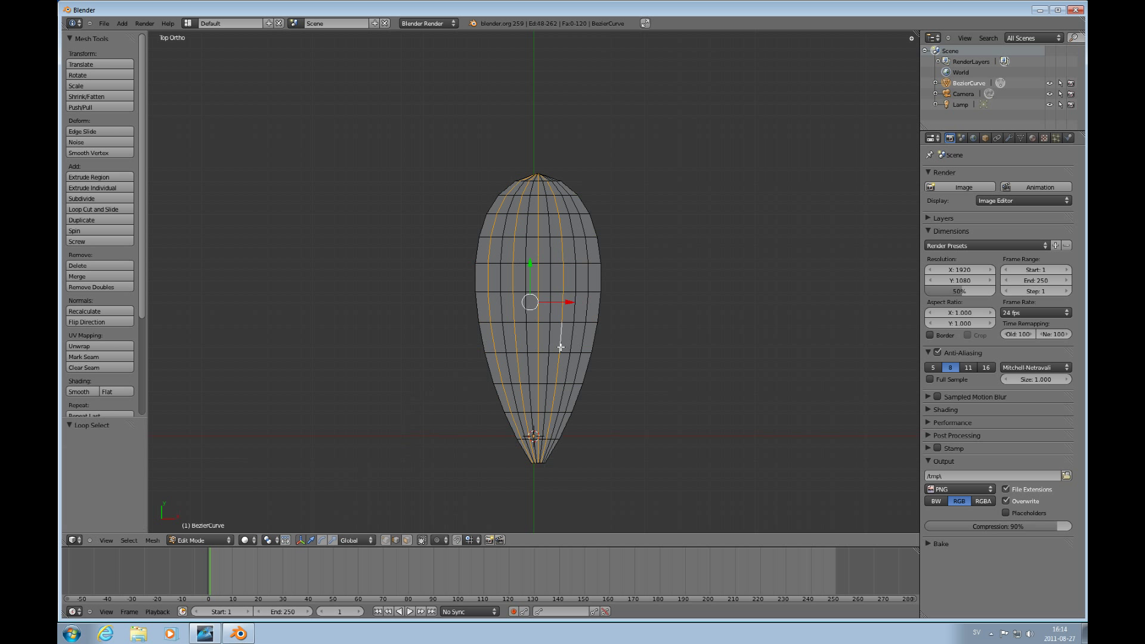
alt+shift+right_click(582, 345)
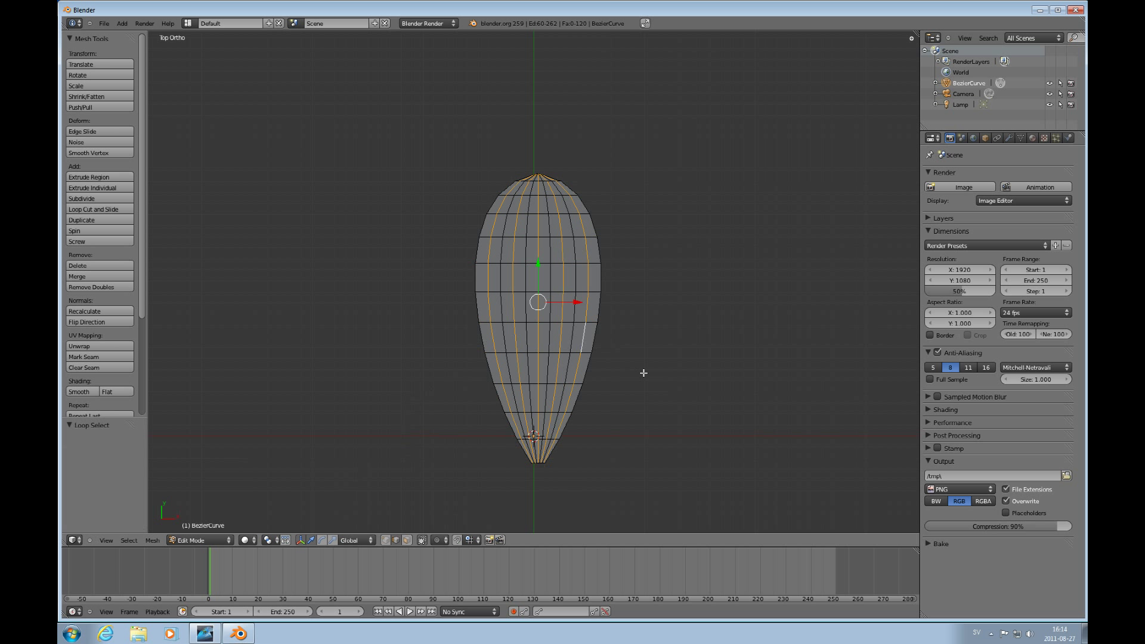
key(KP_1)
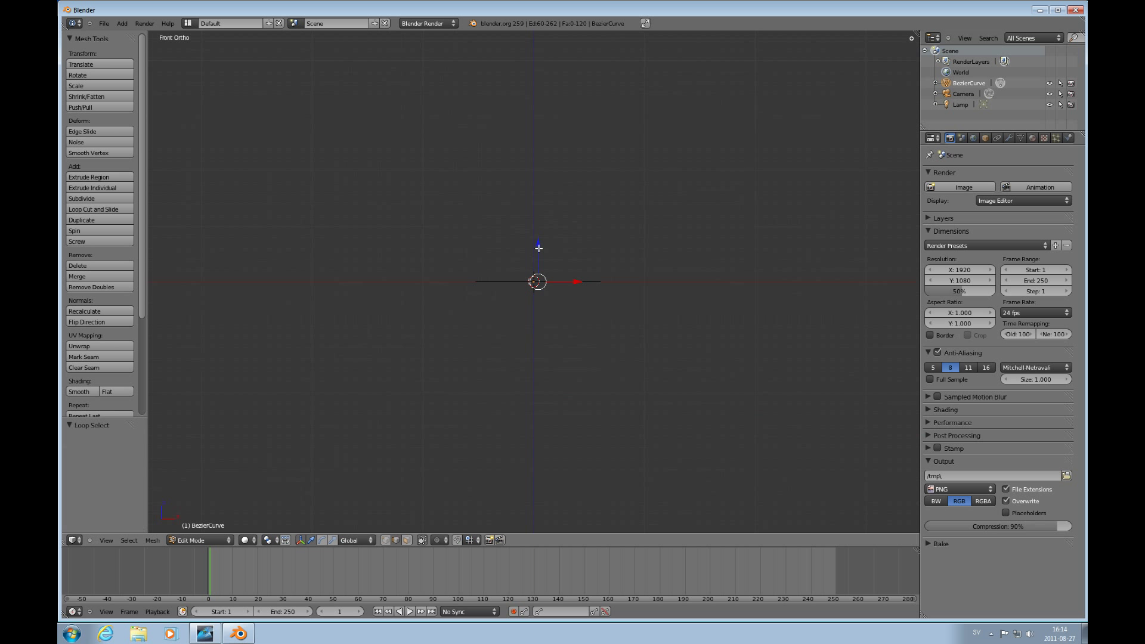
drag(539, 247, 543, 253)
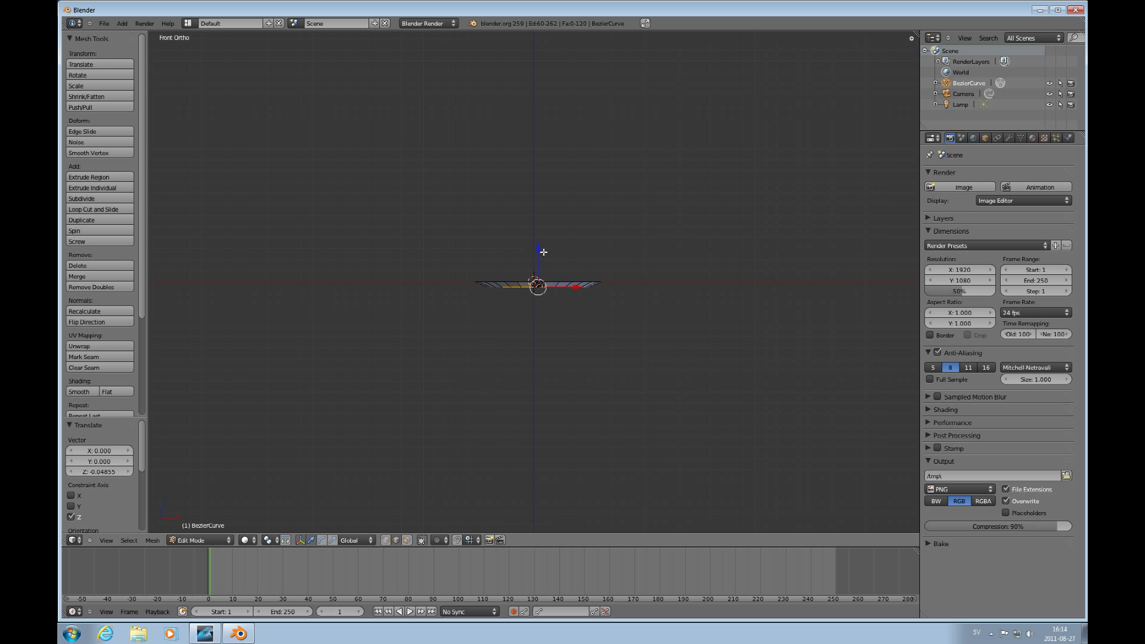
Step: Select the whole petal mesh in top view and apply smooth shading to it
key(KP_7)
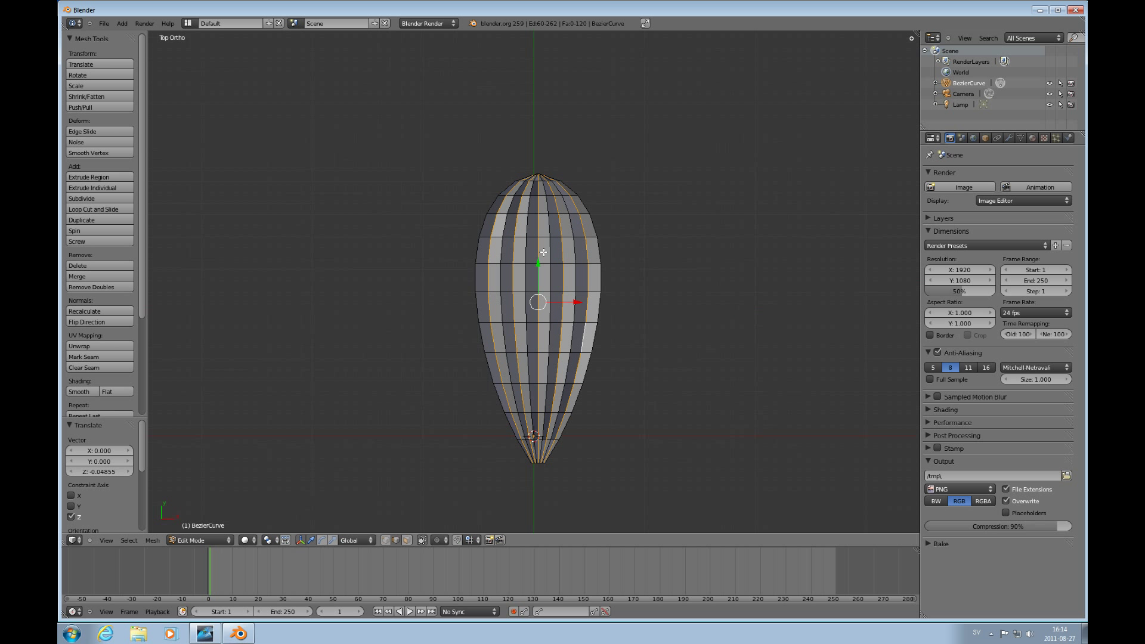
key(a)
key(a)
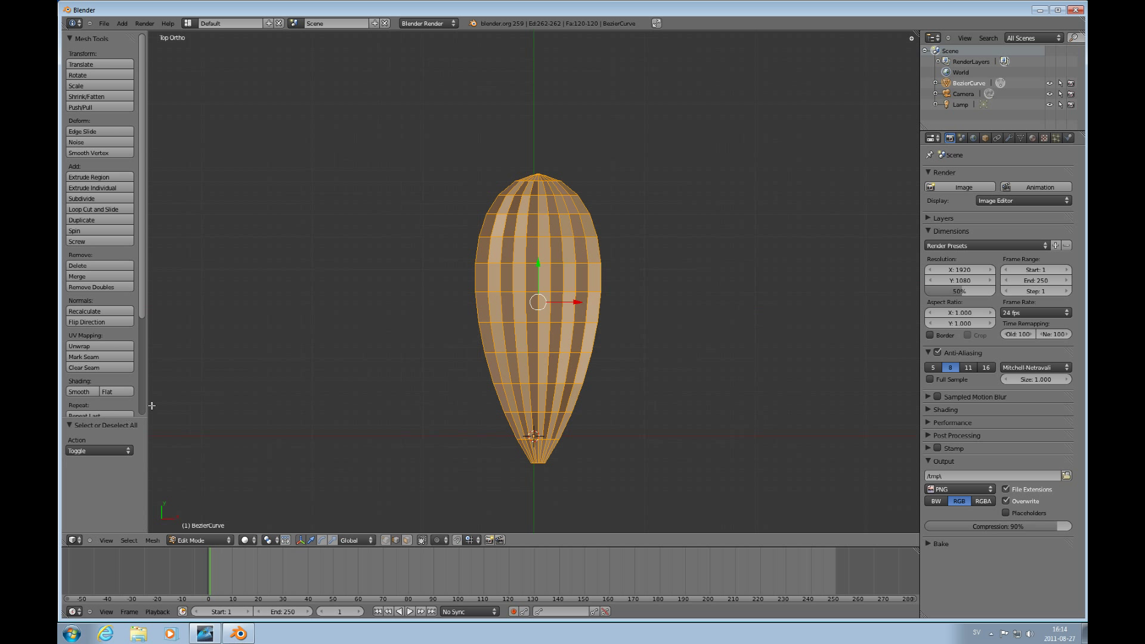
click(78, 392)
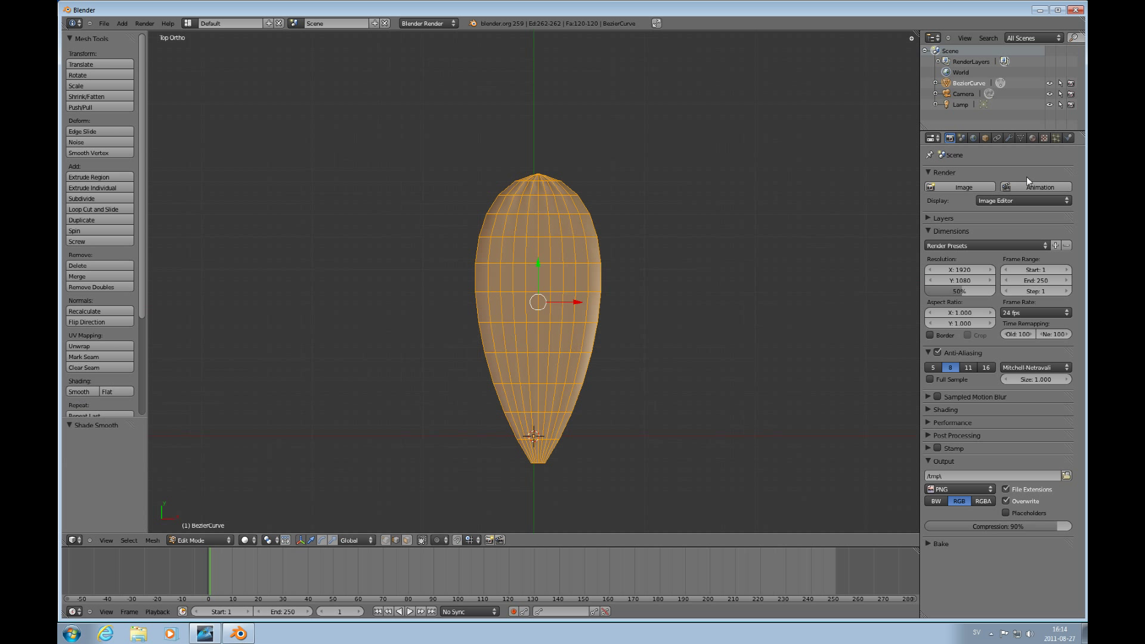
Step: Add a Subdivision Surface modifier to the petal and check the ridged surface from an angle
click(1008, 138)
click(983, 187)
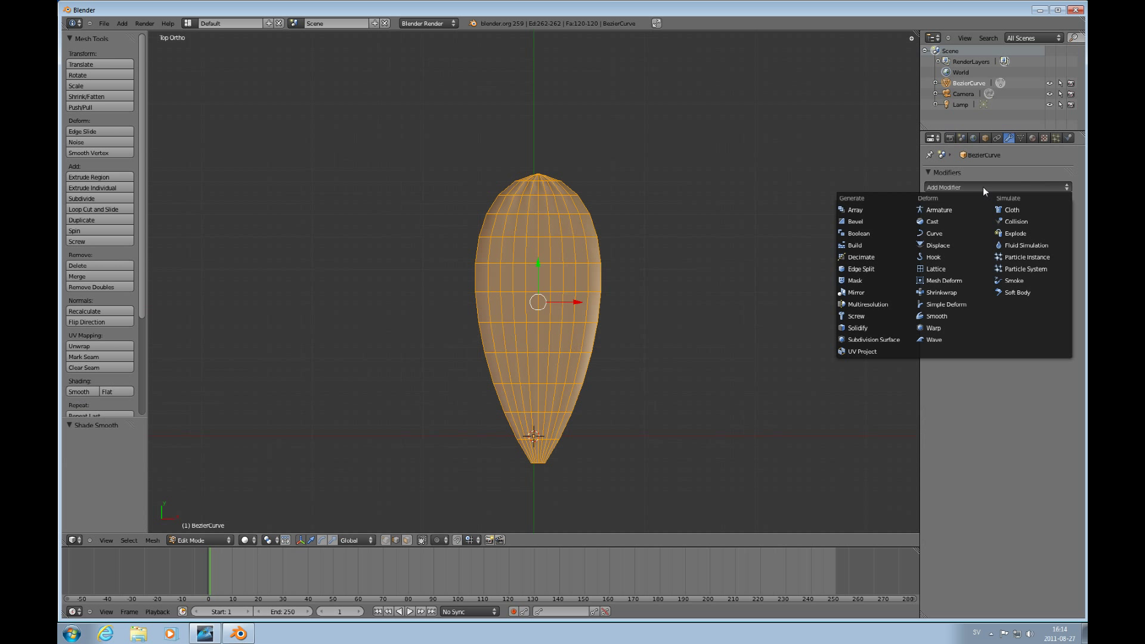
click(869, 340)
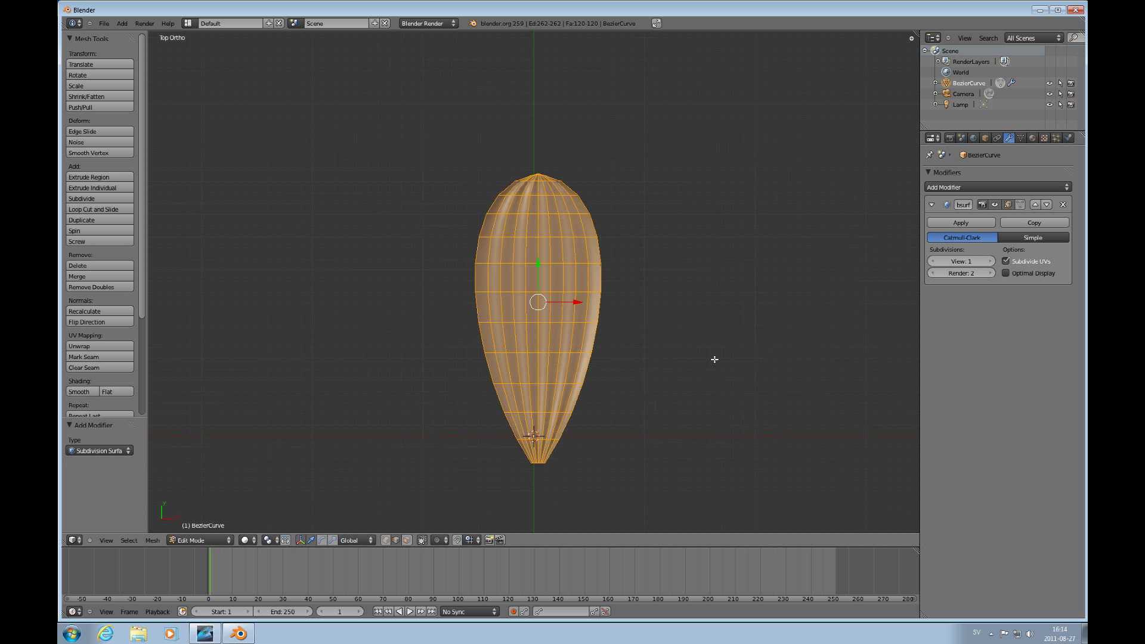
middle_drag(594, 406, 613, 319)
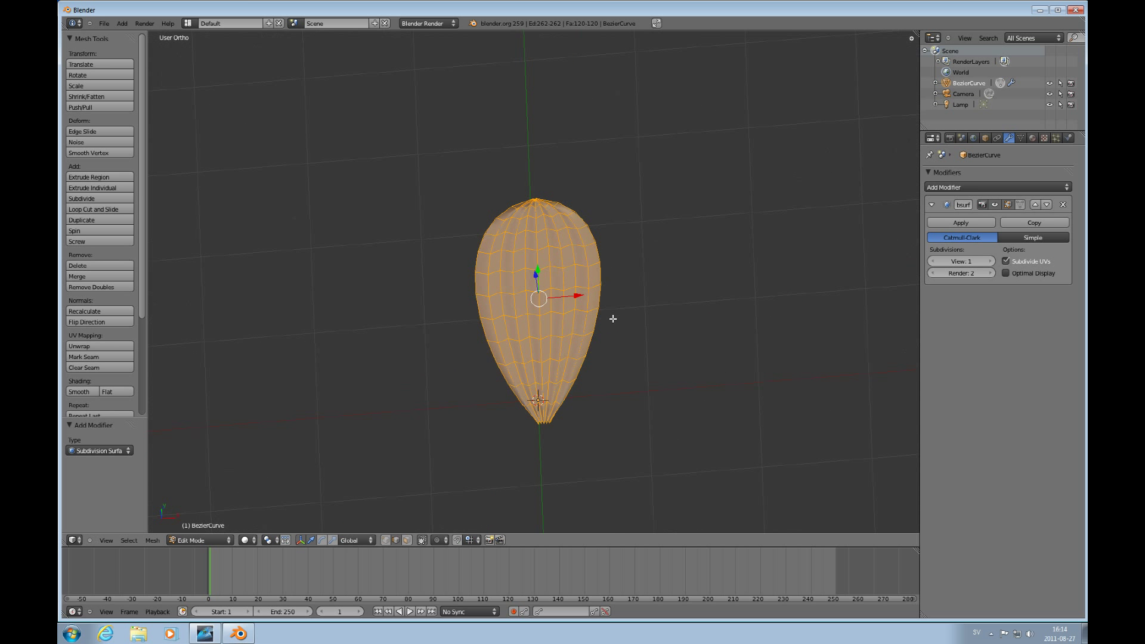
key(KP_7)
key(a)
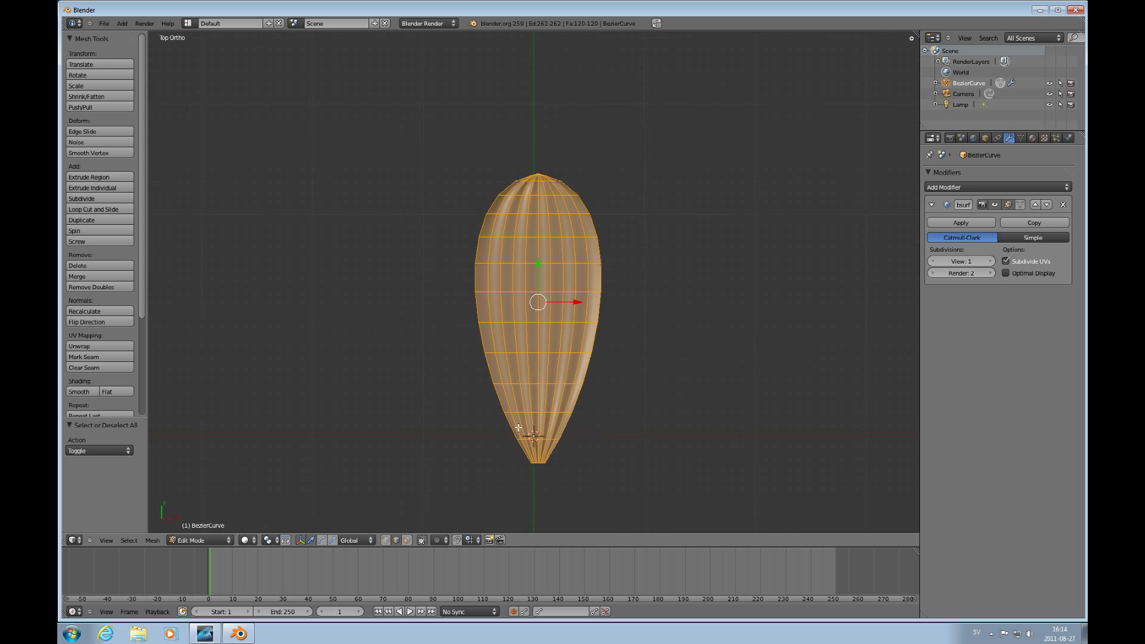
Step: Return to Object Mode and move the petal so its pointed base sits on the 3D cursor
click(539, 267)
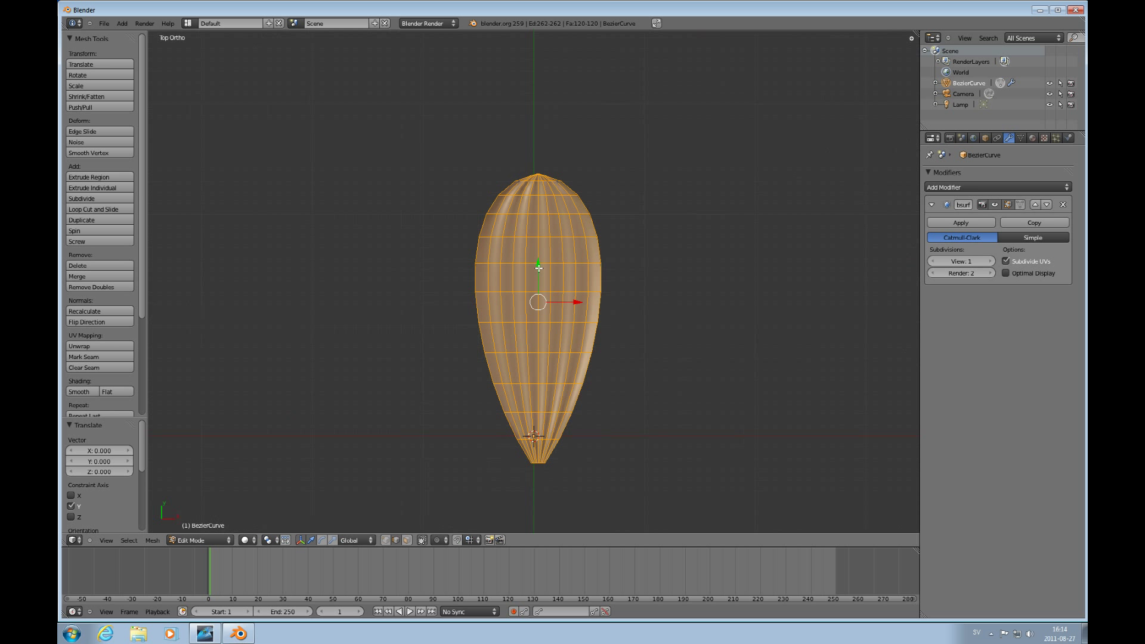
key(Tab)
click(537, 400)
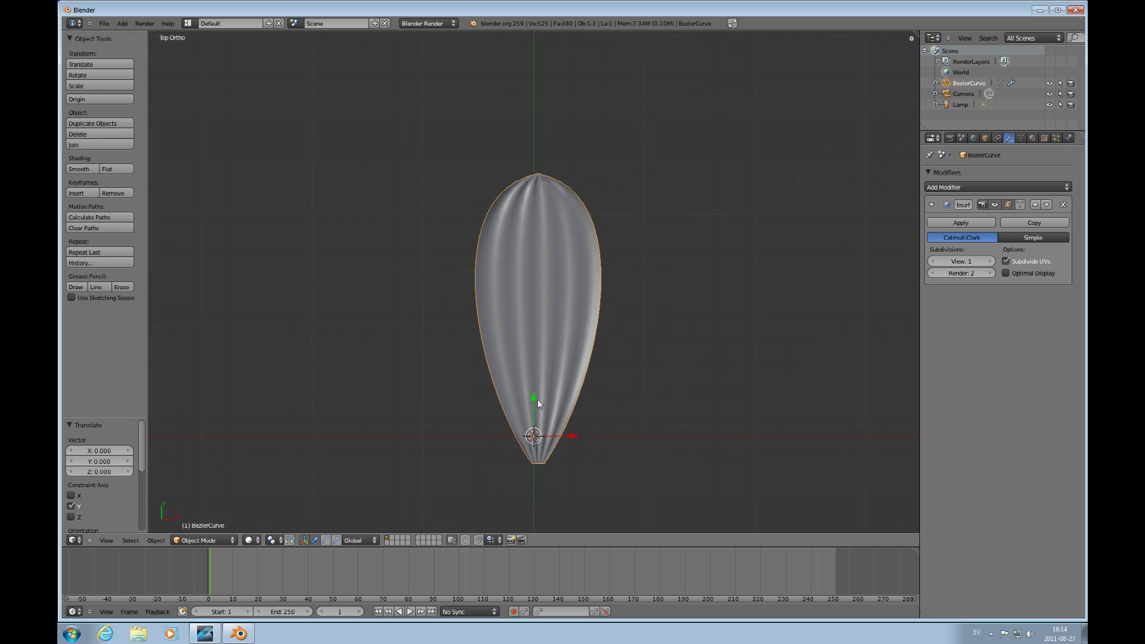
drag(532, 398, 564, 409)
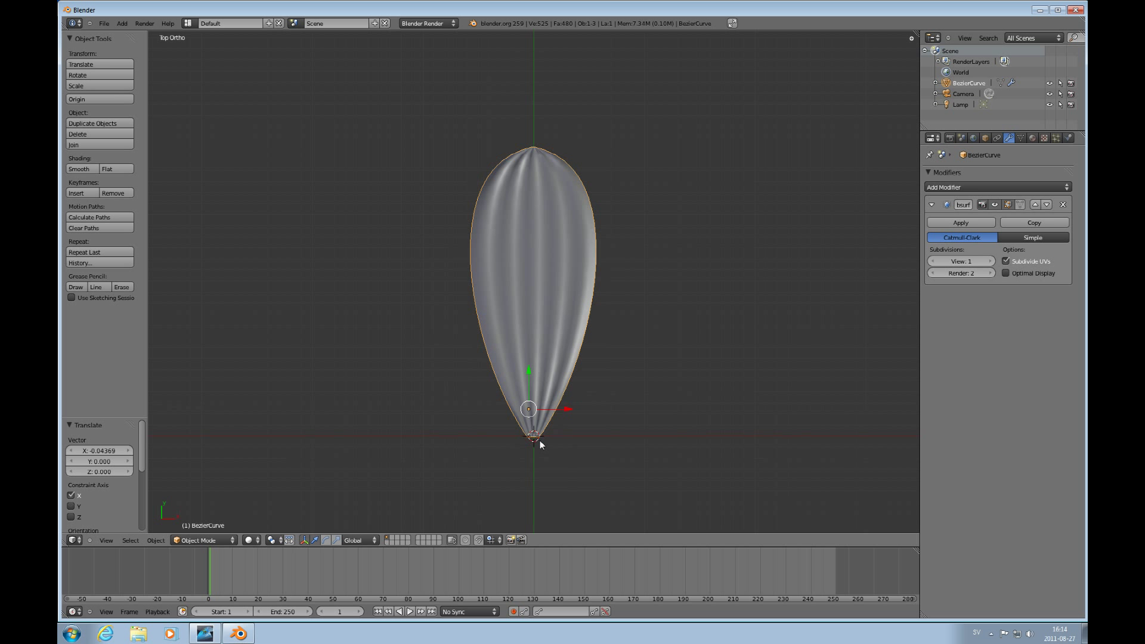
Step: Add a Bezier curve and place its end points on the petal's centreline, one beyond the tip and one below the base
key(shift+a)
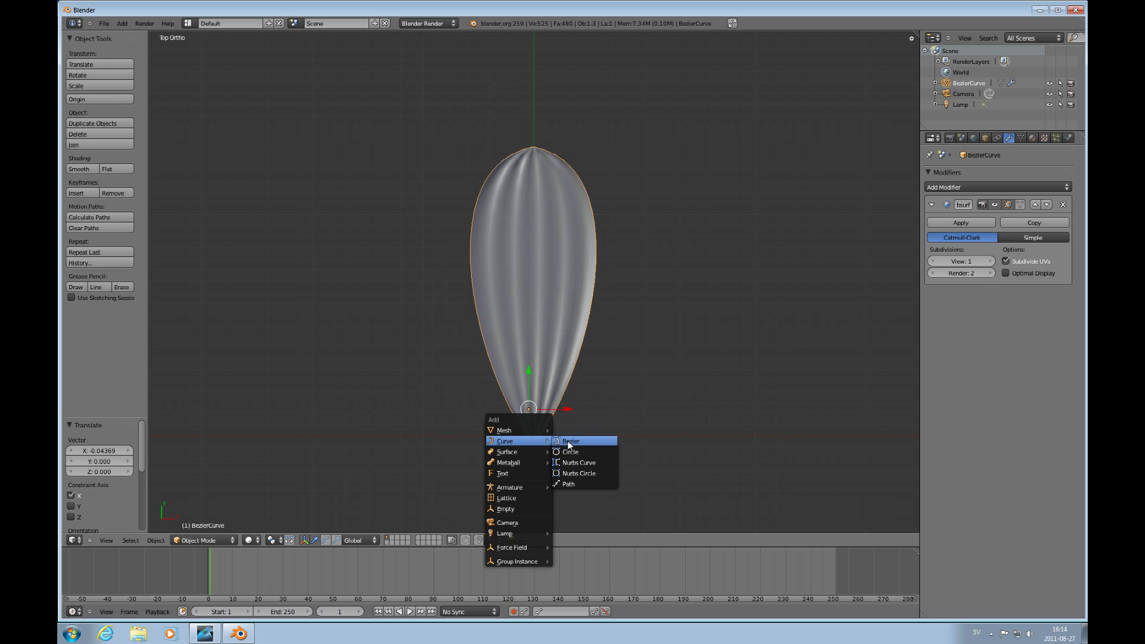
click(570, 442)
key(Tab)
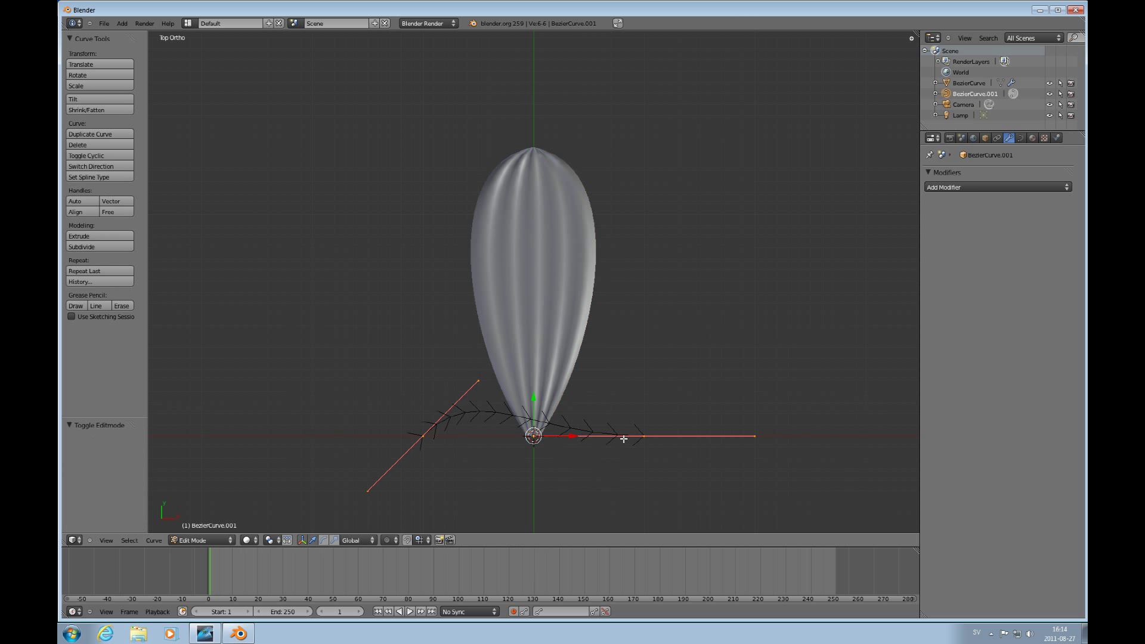
right_click(643, 437)
key(g)
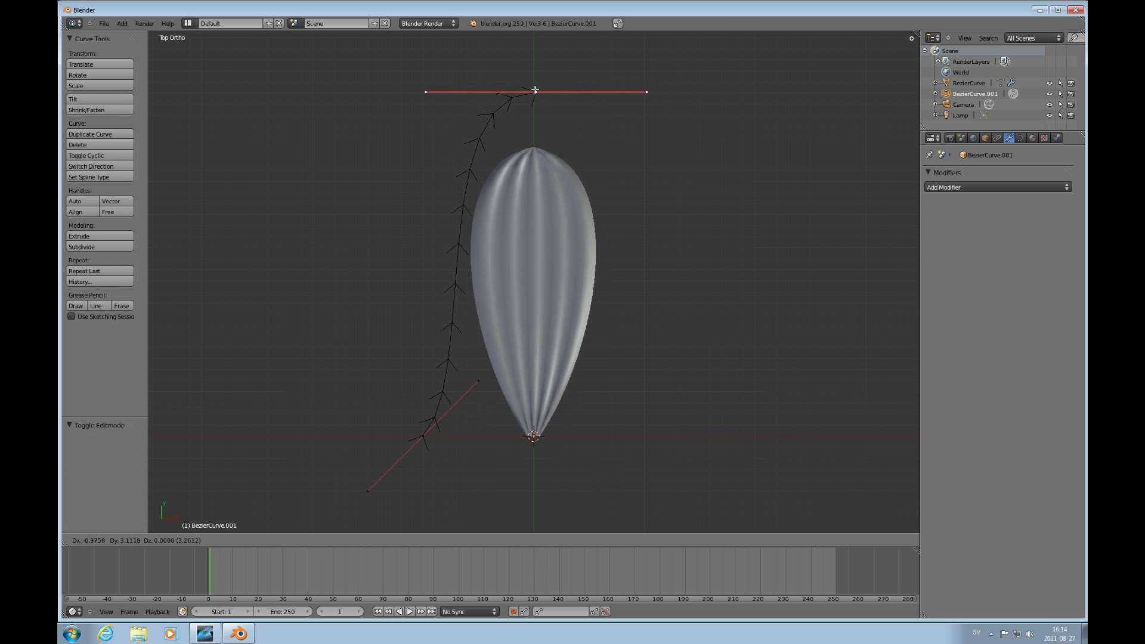
click(536, 93)
right_click(423, 434)
key(g)
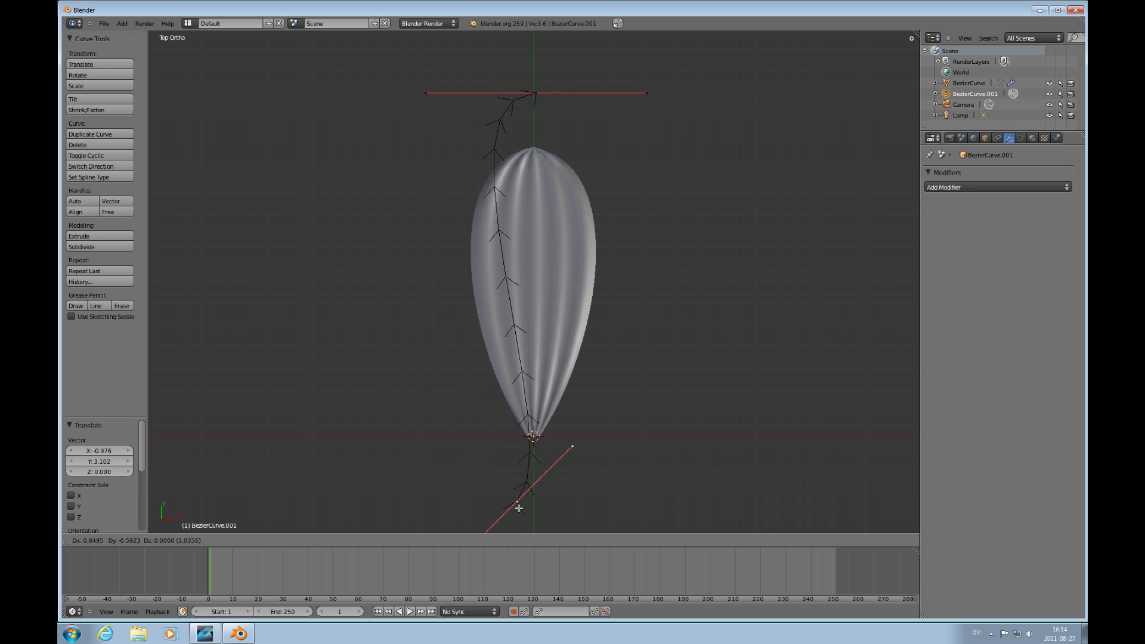
click(538, 492)
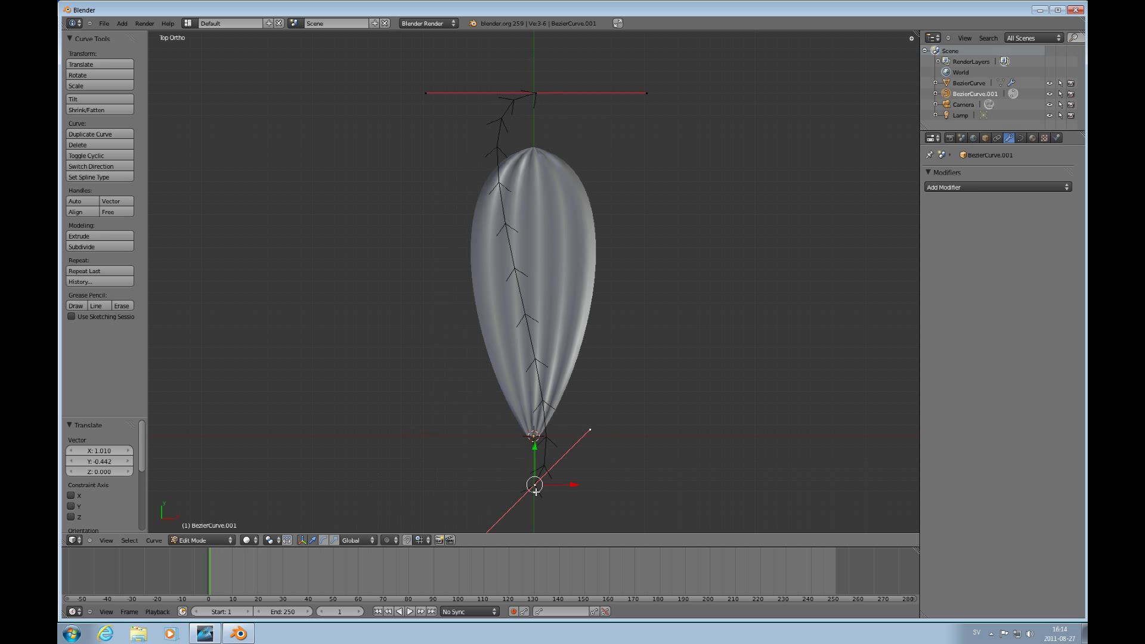
Step: Align the inner handles of both curve end points with the petal's centreline so the curve runs straight along Y
right_click(591, 429)
key(g)
click(528, 354)
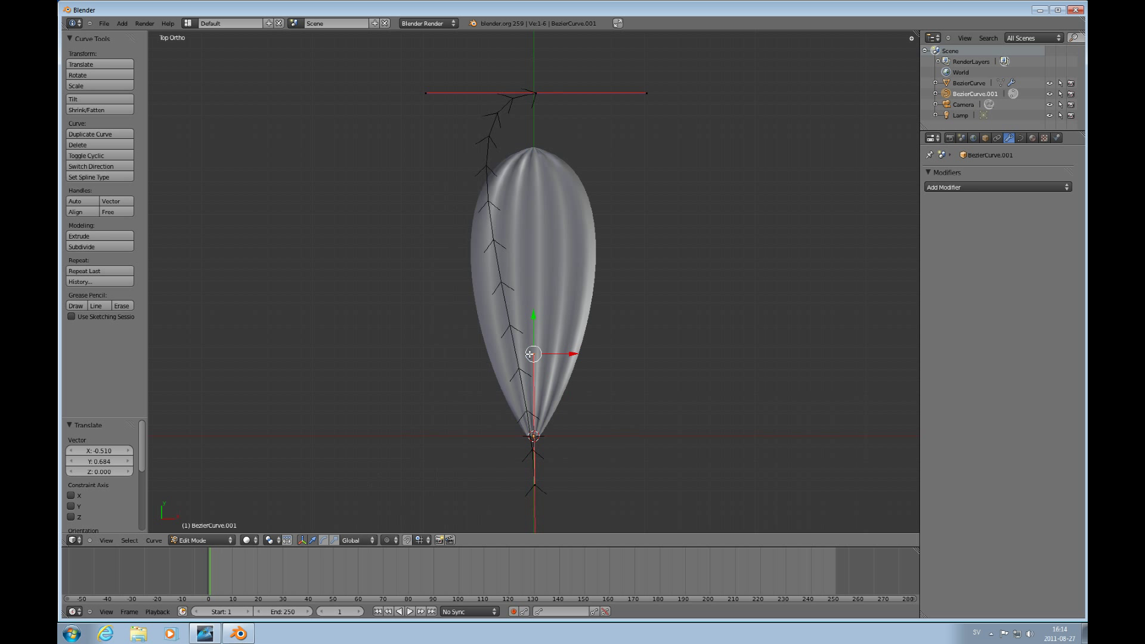
right_click(435, 95)
key(g)
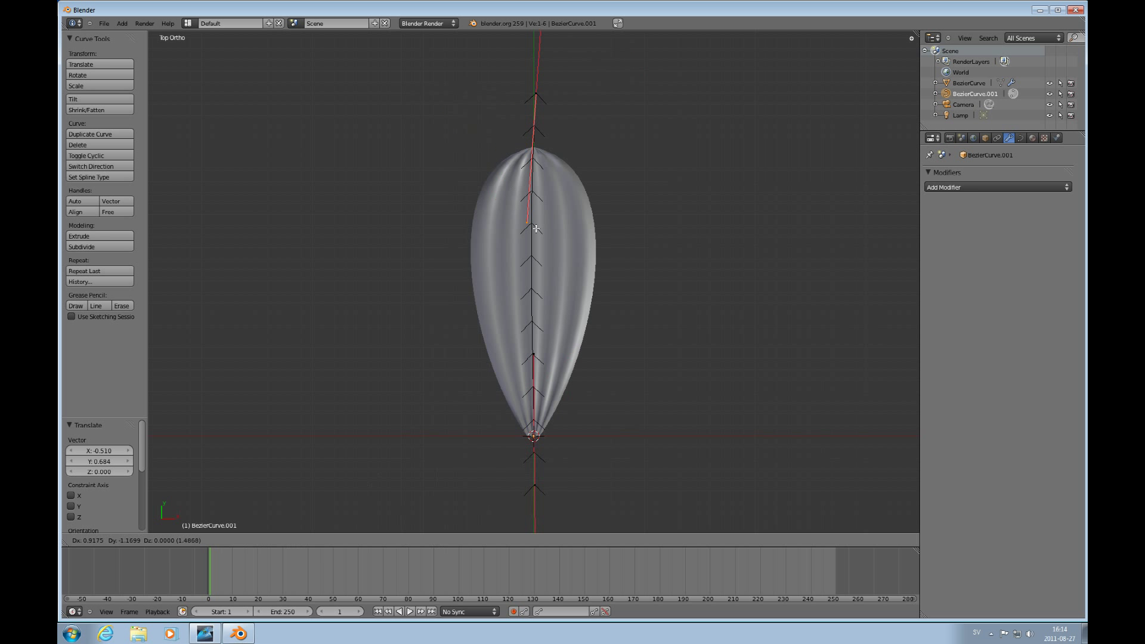
click(542, 229)
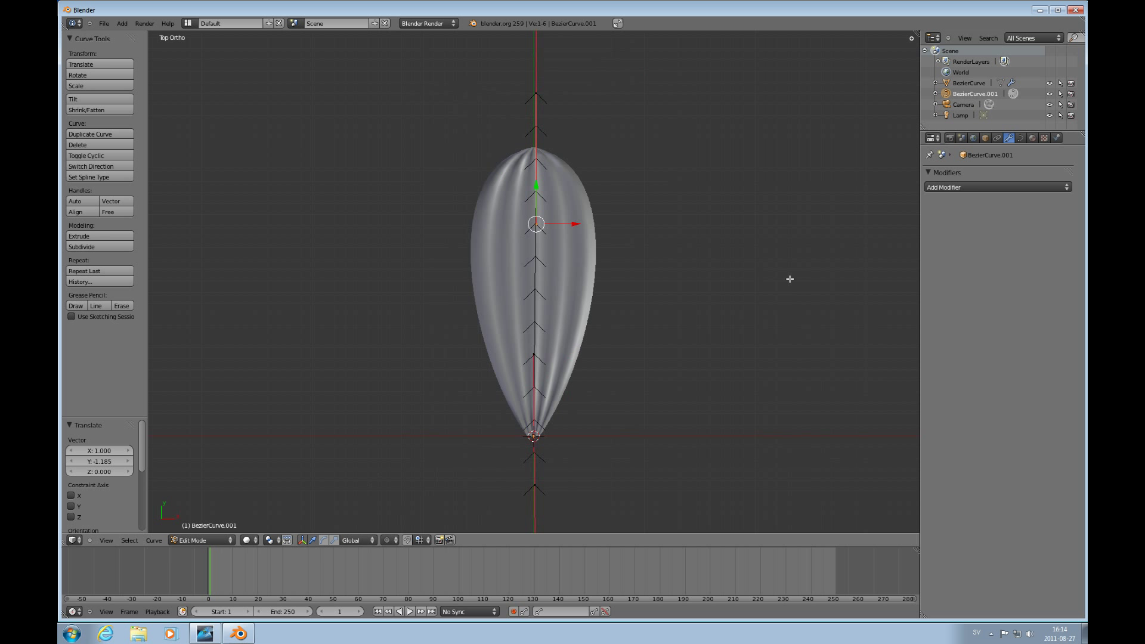
Step: In right view, lower the curve's tip end point about 0.505 along Z and raise its inner handle about 0.752
key(KP_3)
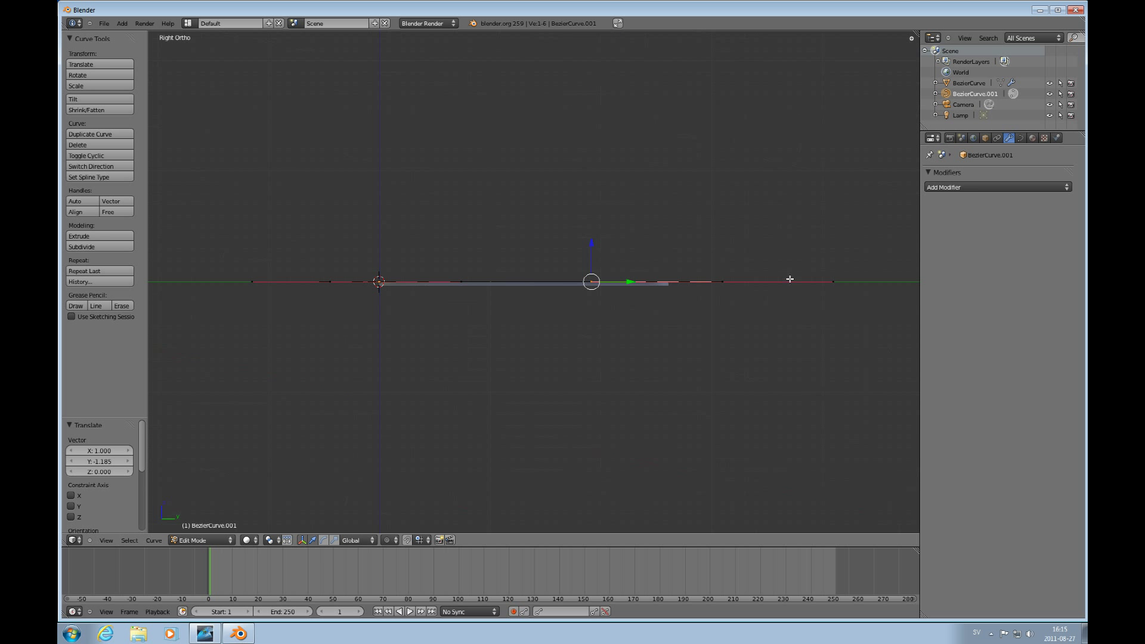
right_click(713, 281)
key(g)
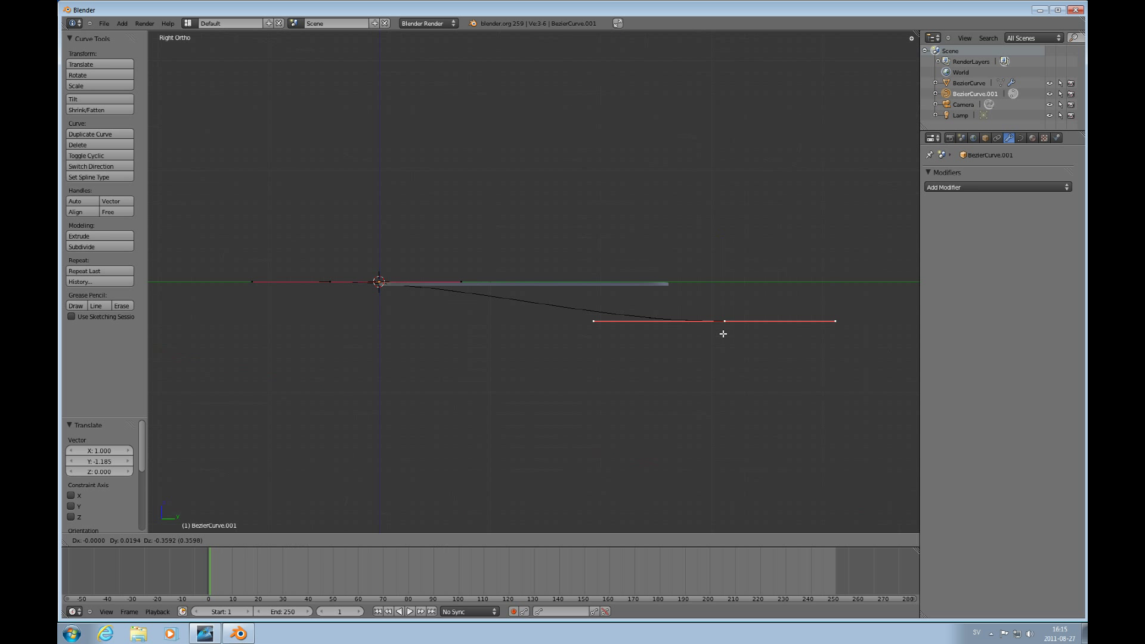
click(725, 337)
right_click(594, 337)
key(g)
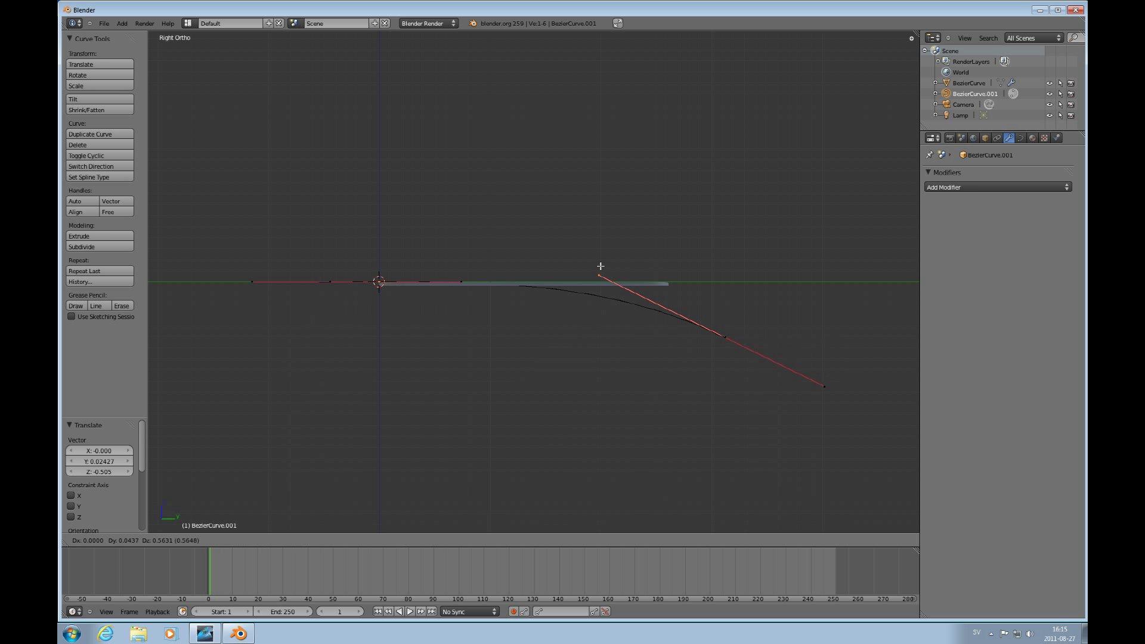
click(609, 253)
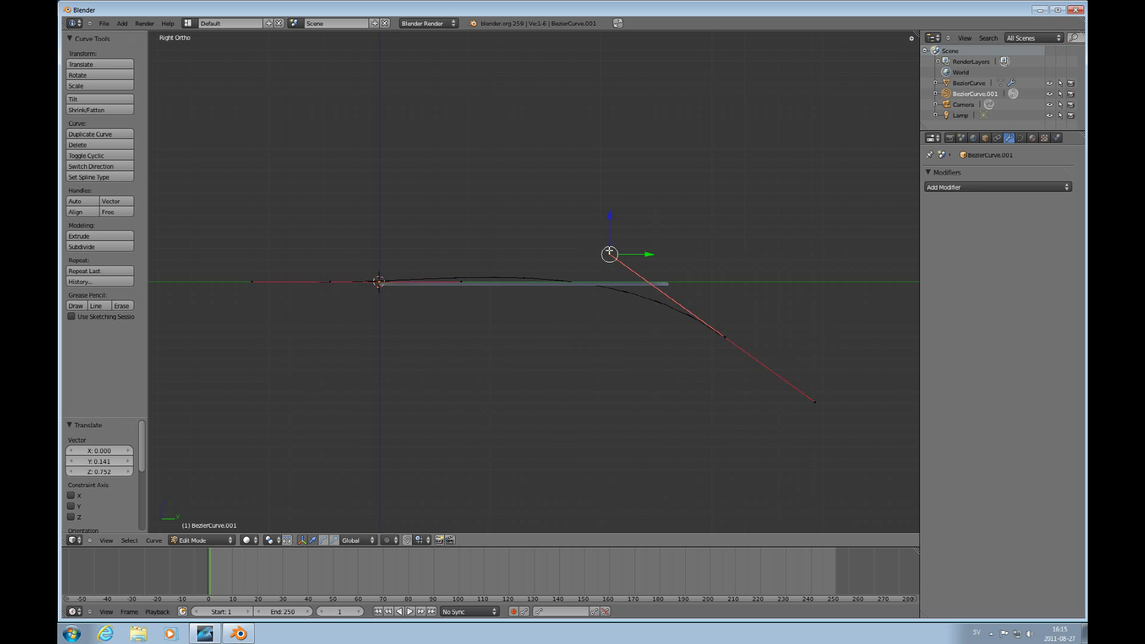
Step: Lower the curve's base end point about 0.46 in total along Z and raise its inner handle about 0.248 to form an arch
right_click(340, 288)
key(g)
click(334, 321)
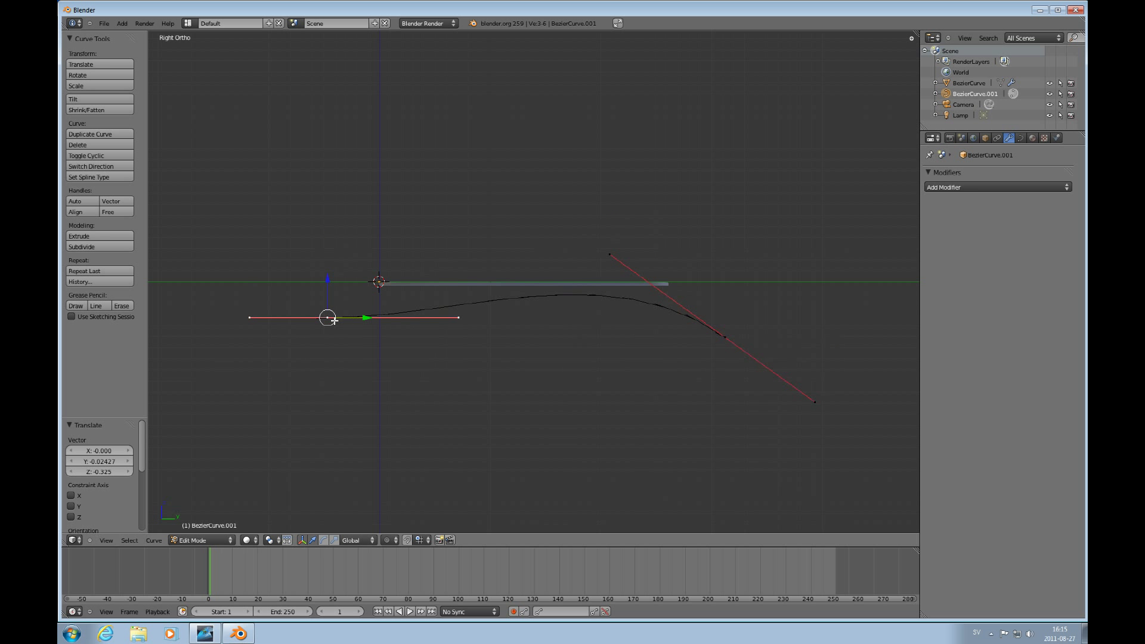
right_click(458, 317)
key(g)
click(338, 317)
right_click(334, 320)
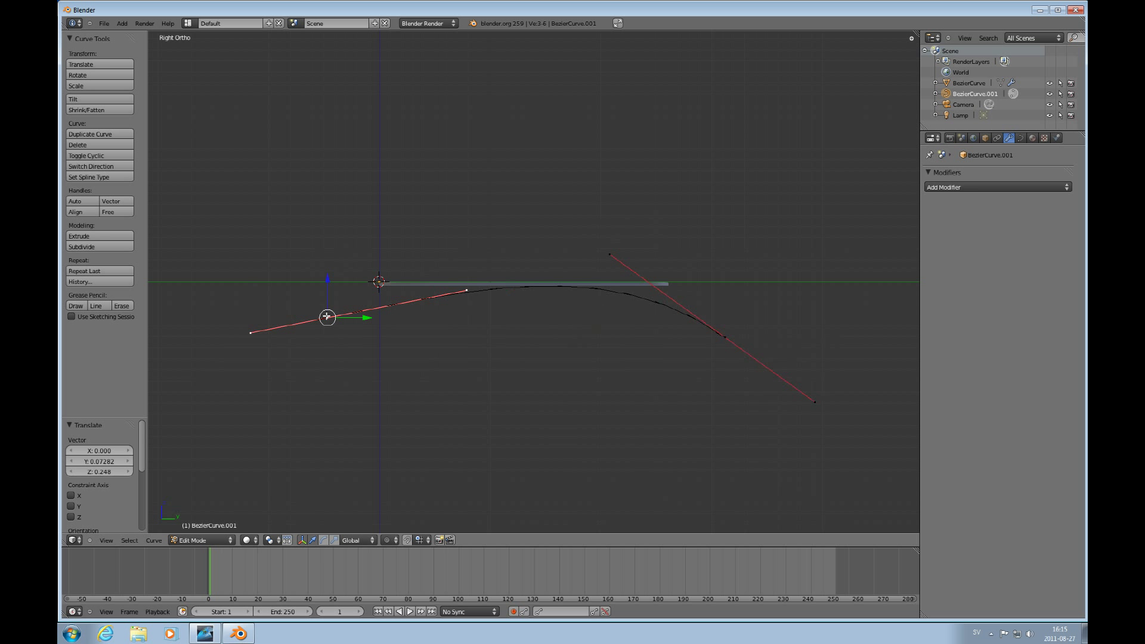
key(g)
click(326, 333)
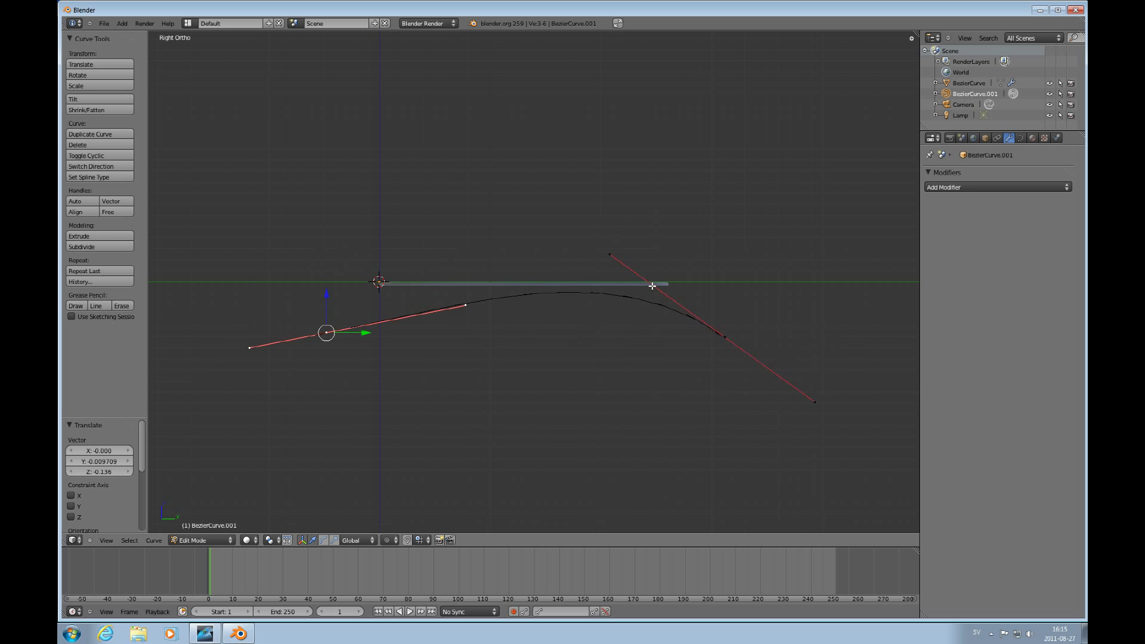
Step: Add a Curve modifier to the petal with BezierCurve.001 as its object and Y as the deformation axis
key(KP_7)
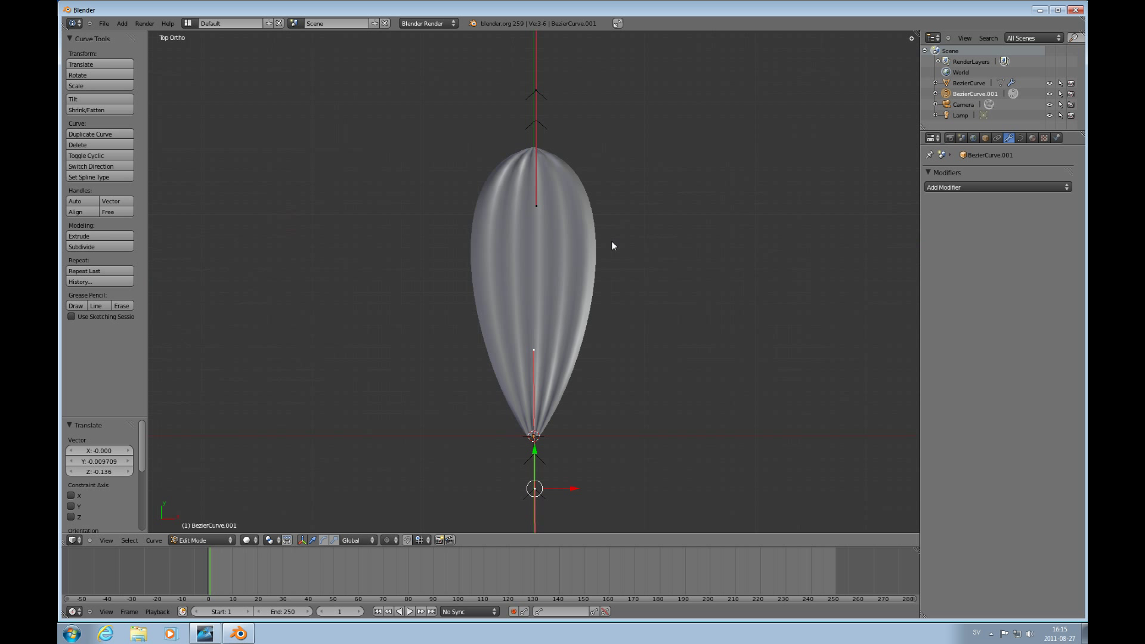
key(Tab)
right_click(582, 277)
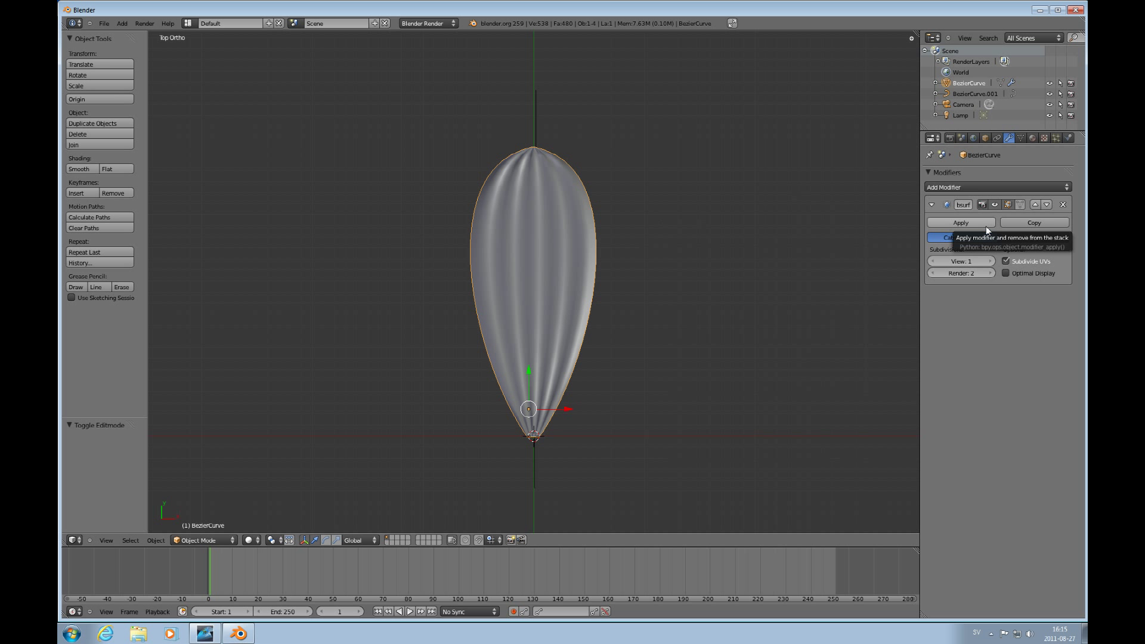
click(983, 188)
click(943, 235)
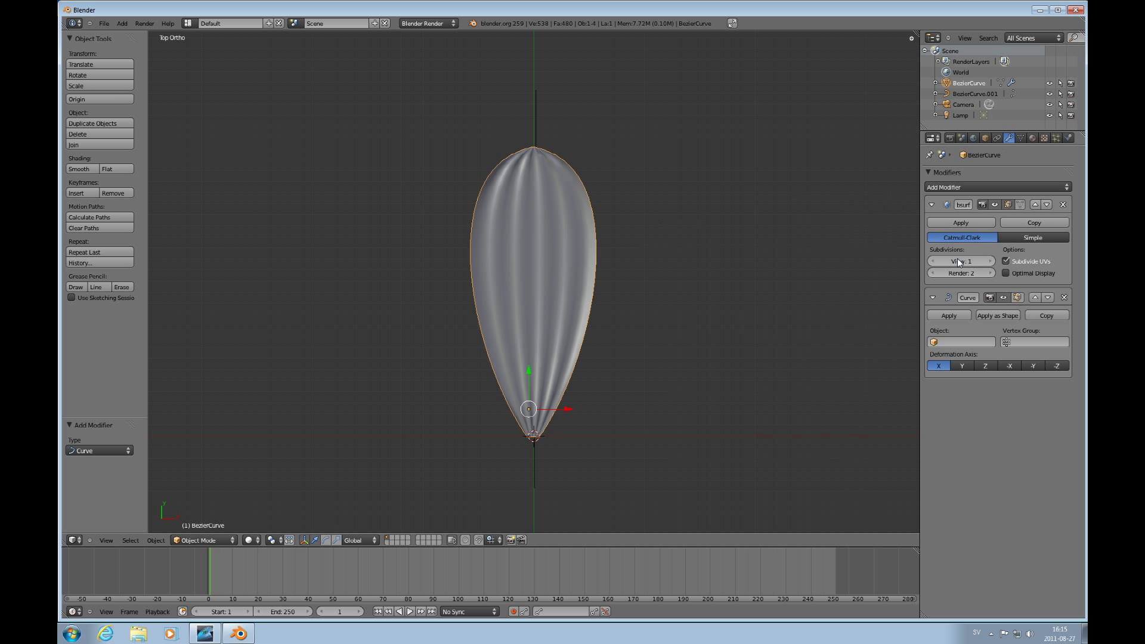
click(962, 342)
click(943, 359)
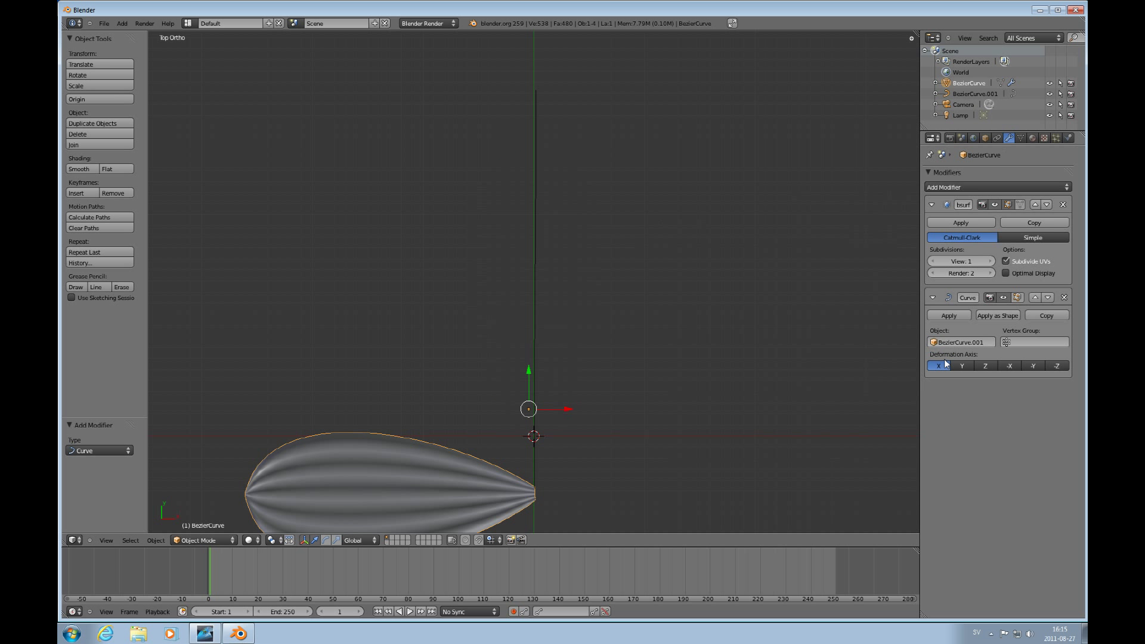
click(962, 366)
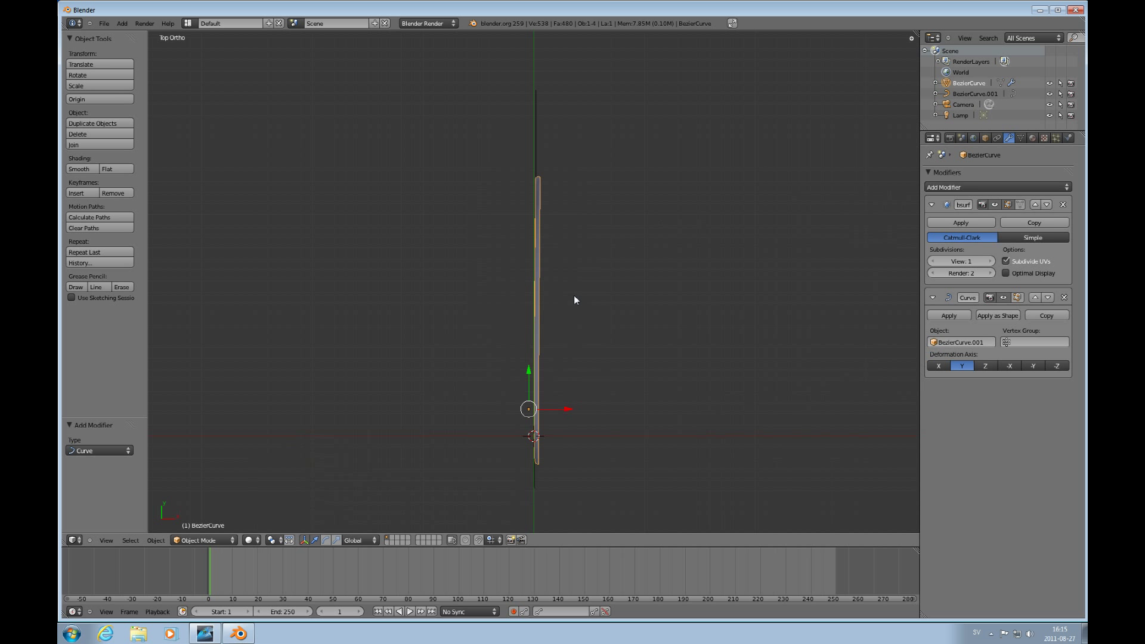
Step: Enter Edit Mode on the petal and compare its mesh with the curve-deformed surface from an angle and from the top
click(1017, 297)
key(Tab)
click(1017, 297)
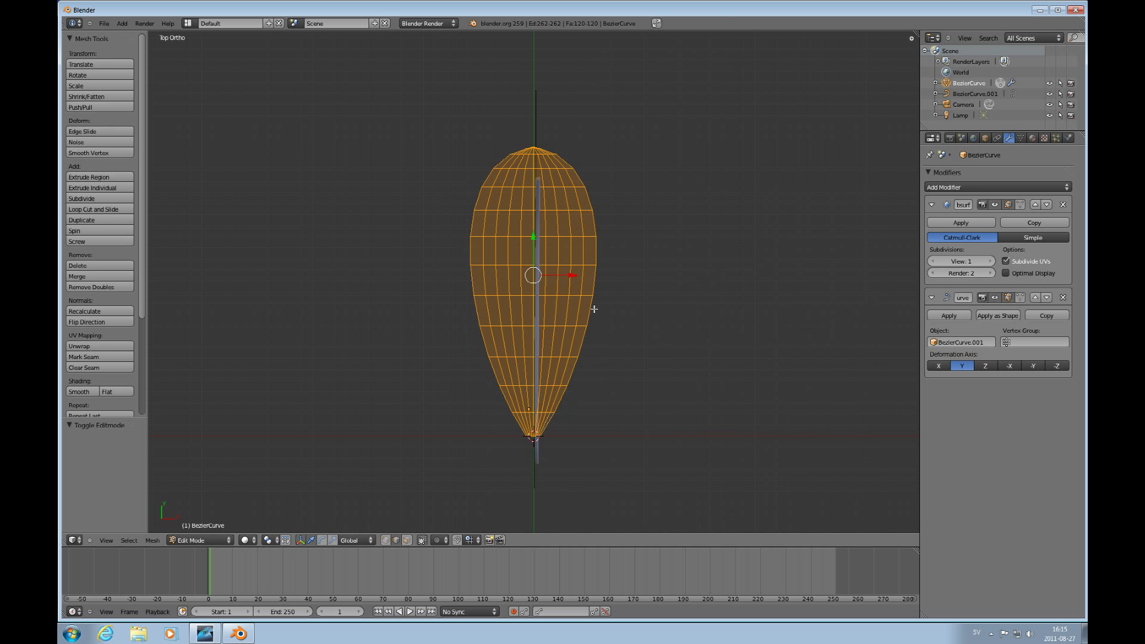
mouse_move(593, 304)
middle_down()
mouse_move(598, 312)
mouse_move(535, 336)
mouse_move(554, 327)
mouse_move(471, 396)
mouse_move(391, 317)
mouse_move(600, 308)
middle_up()
middle_drag(606, 220, 458, 246)
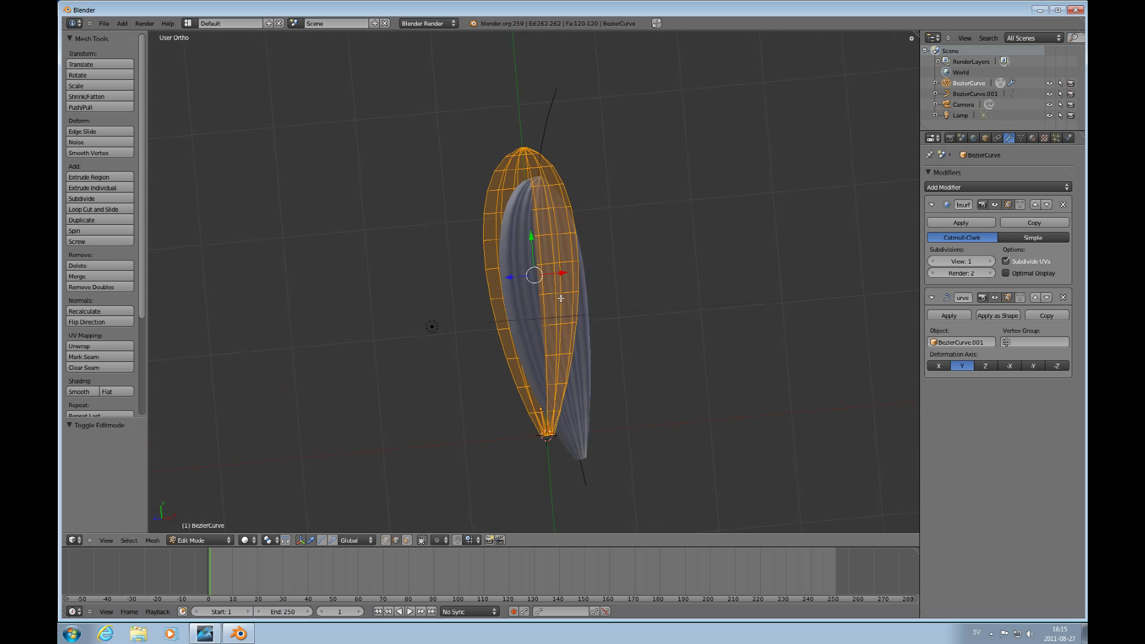
middle_drag(582, 293, 576, 381)
click(576, 381)
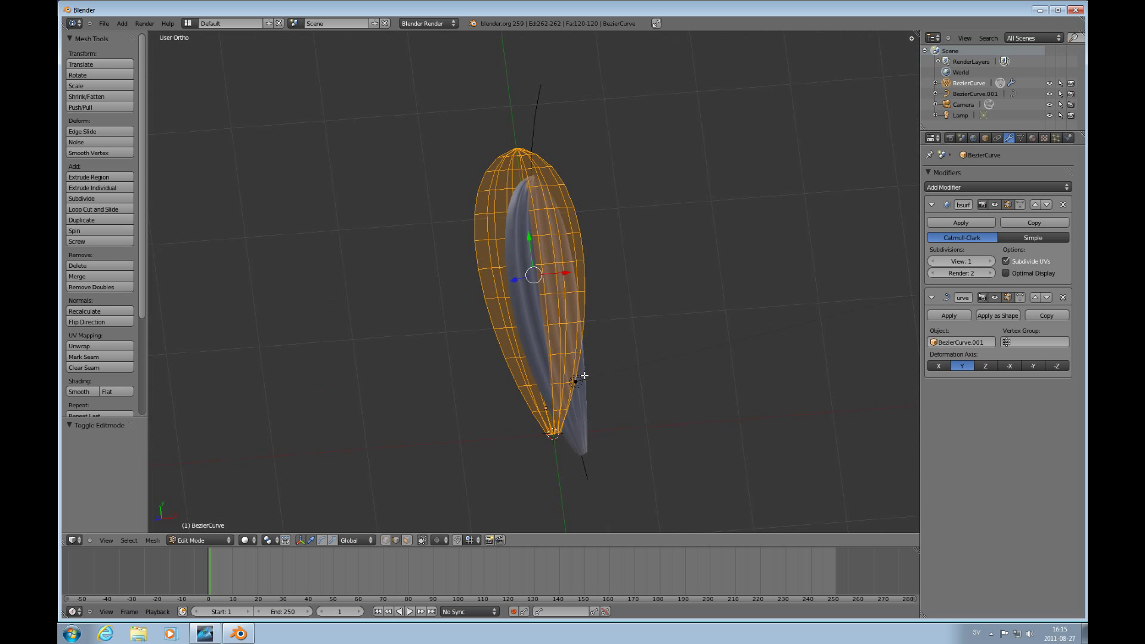
key(KP_7)
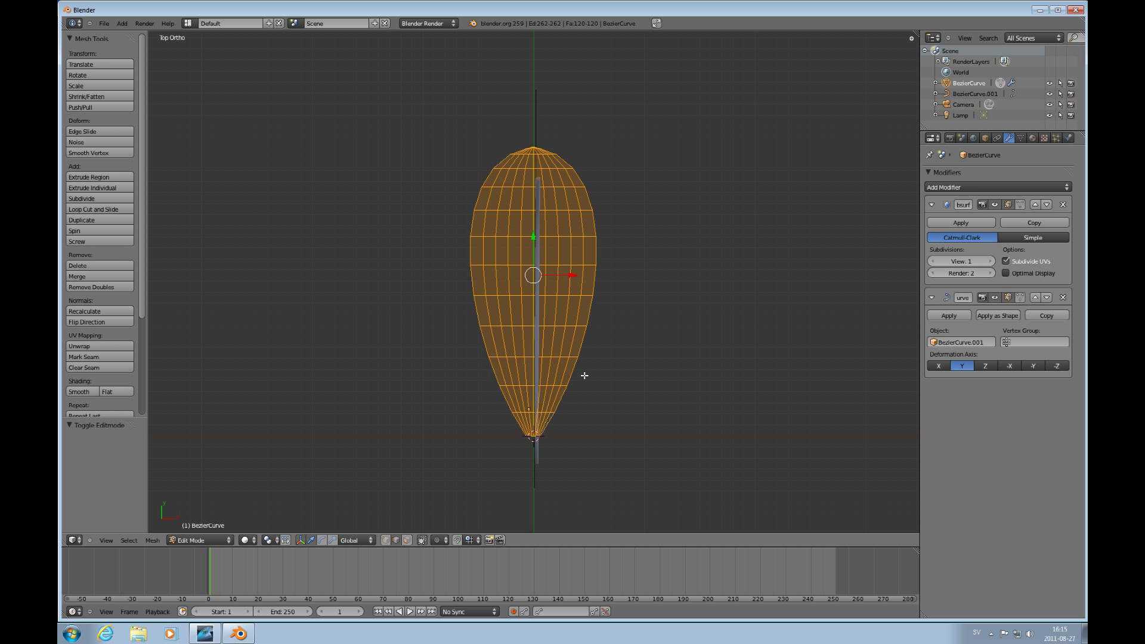
Step: Rotate the whole petal mesh 90° around the global Y axis and return to Object Mode
key(r)
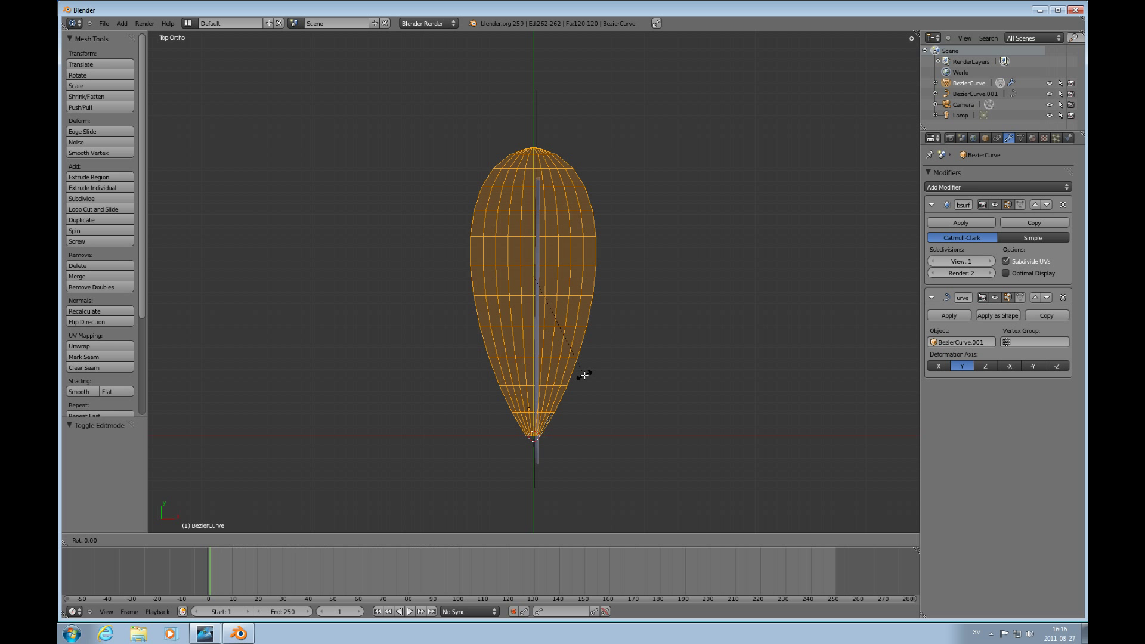
text(y)
text(90)
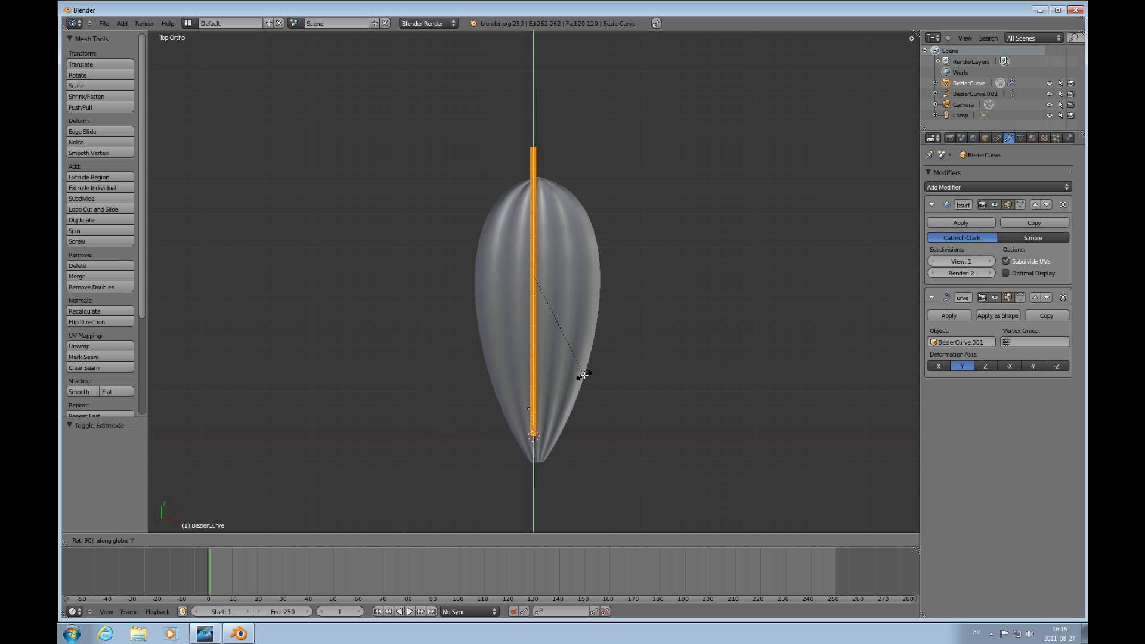
key(Return)
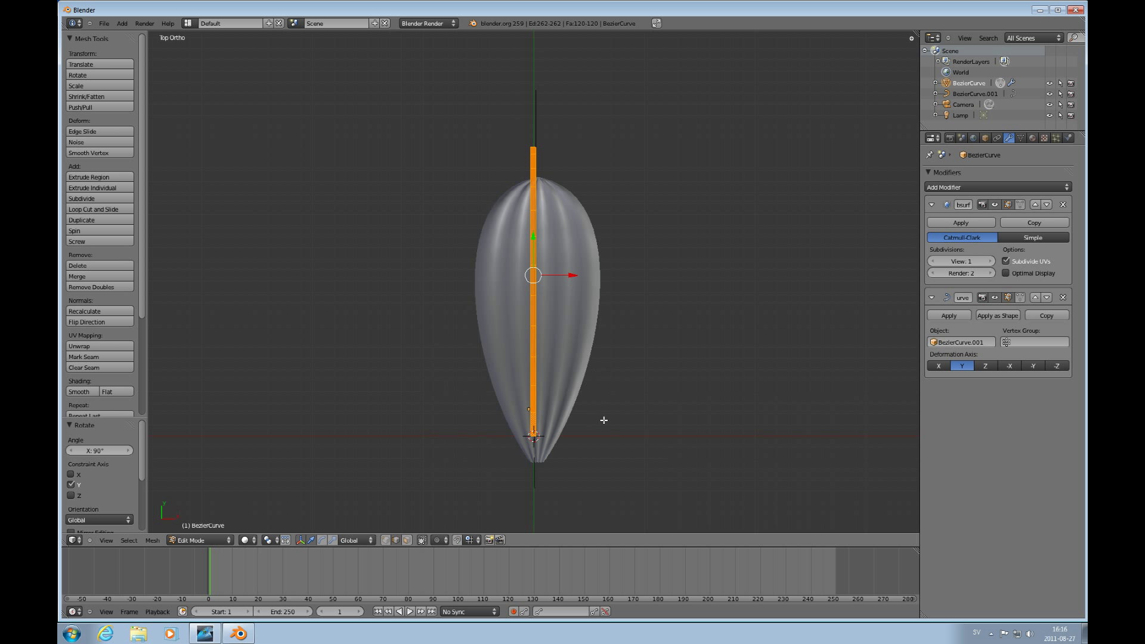
key(Tab)
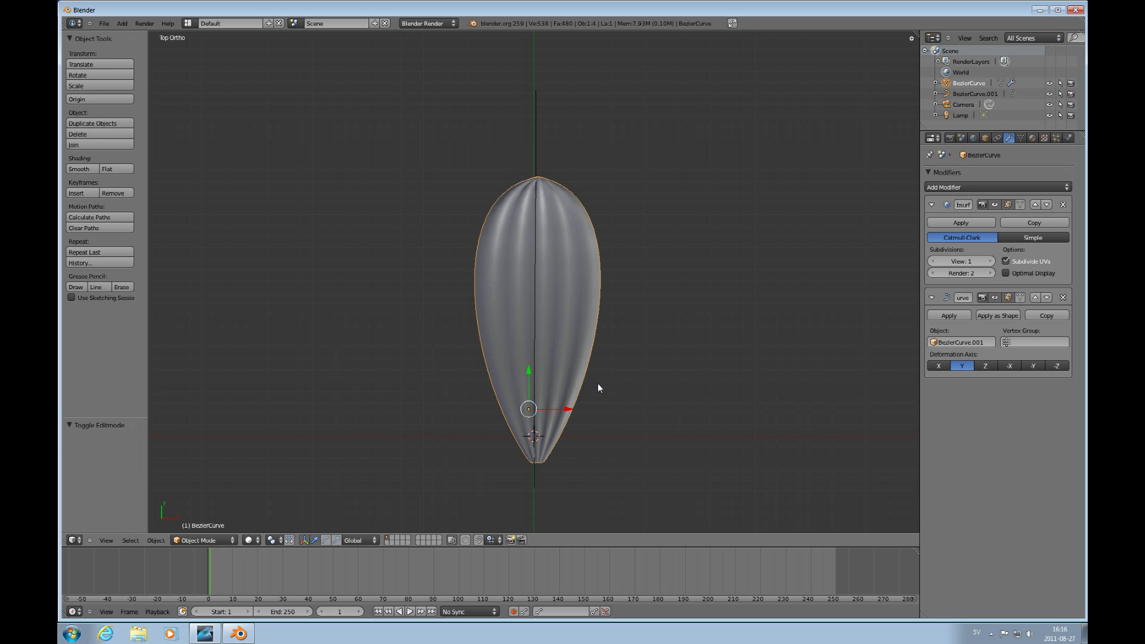
Step: Move the petal about 0.277 along Y in right view so it bends over the curve's arch, and check it from an angle
middle_drag(607, 436, 638, 356)
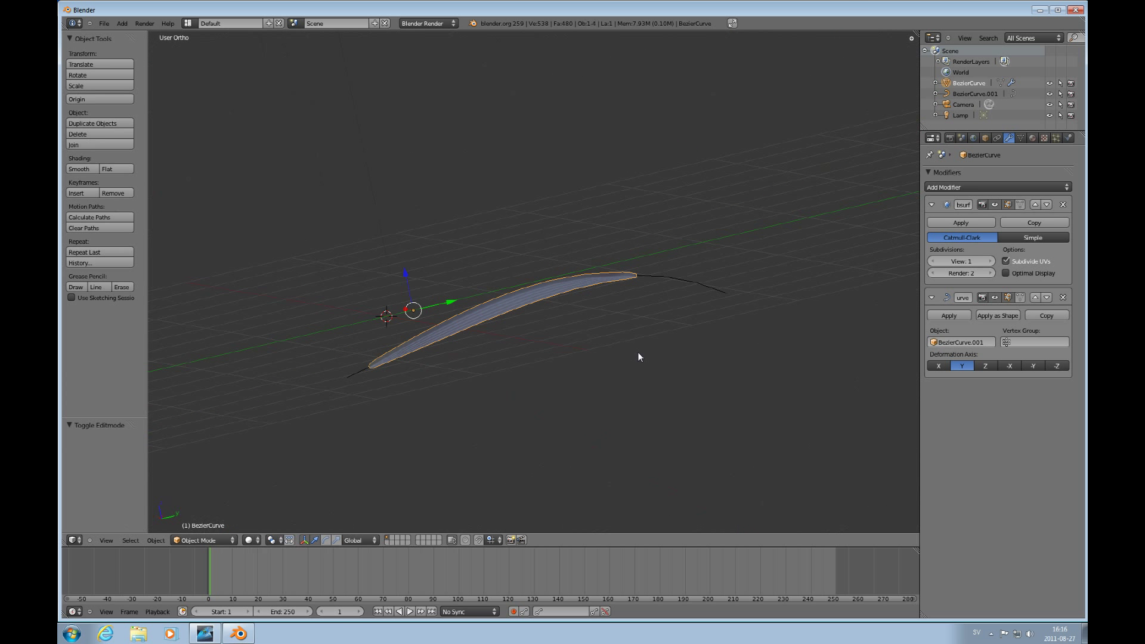
key(KP_3)
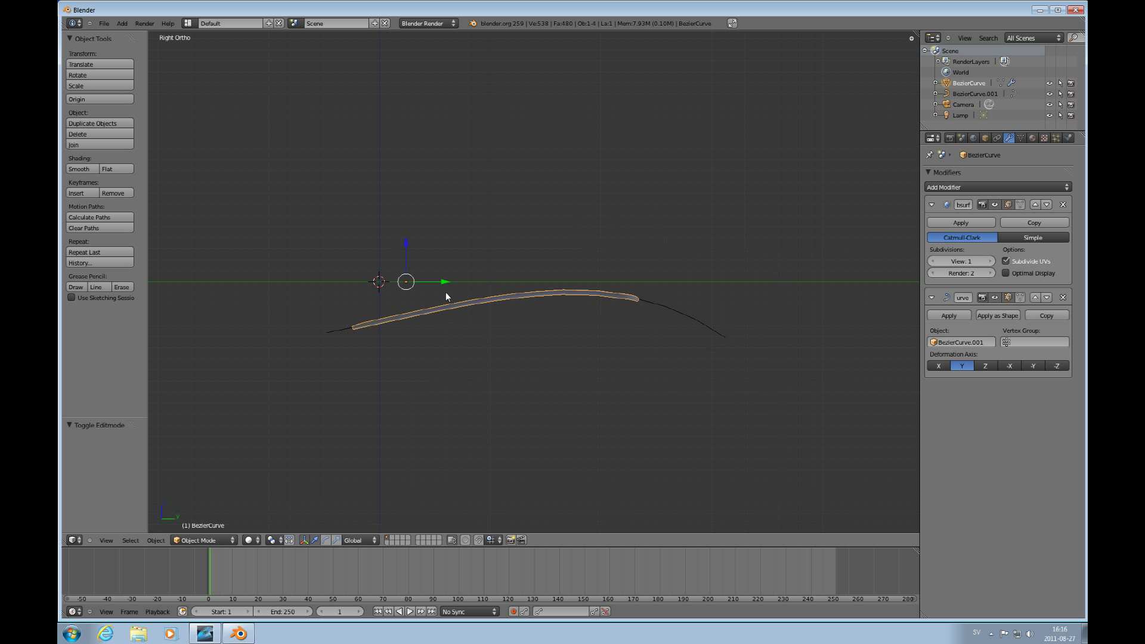
drag(447, 282, 477, 287)
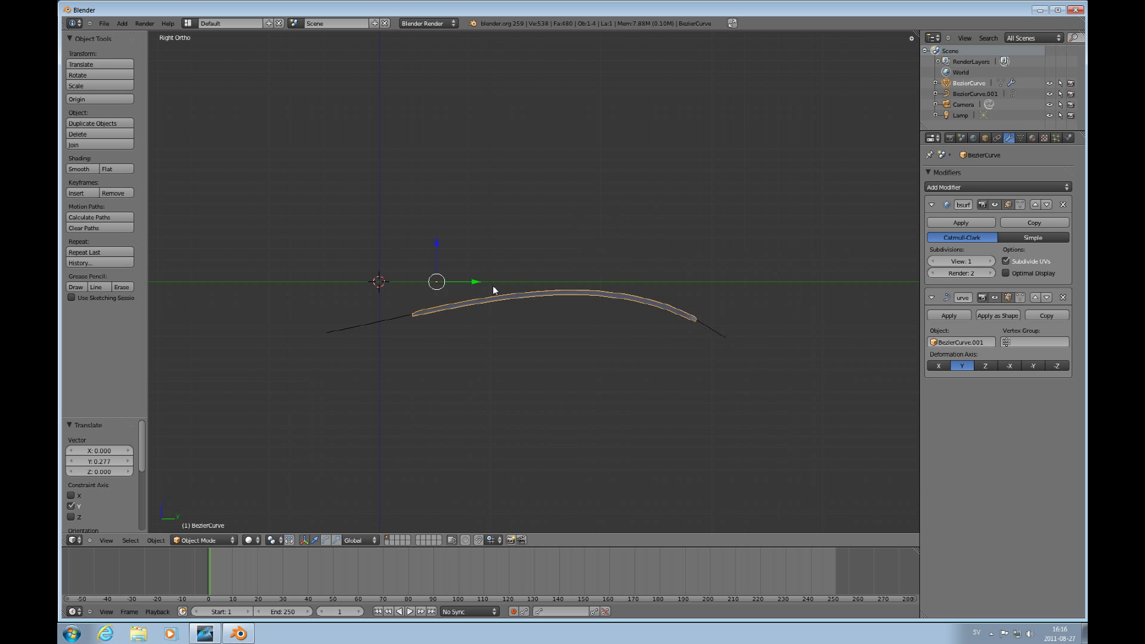
middle_drag(493, 291, 608, 391)
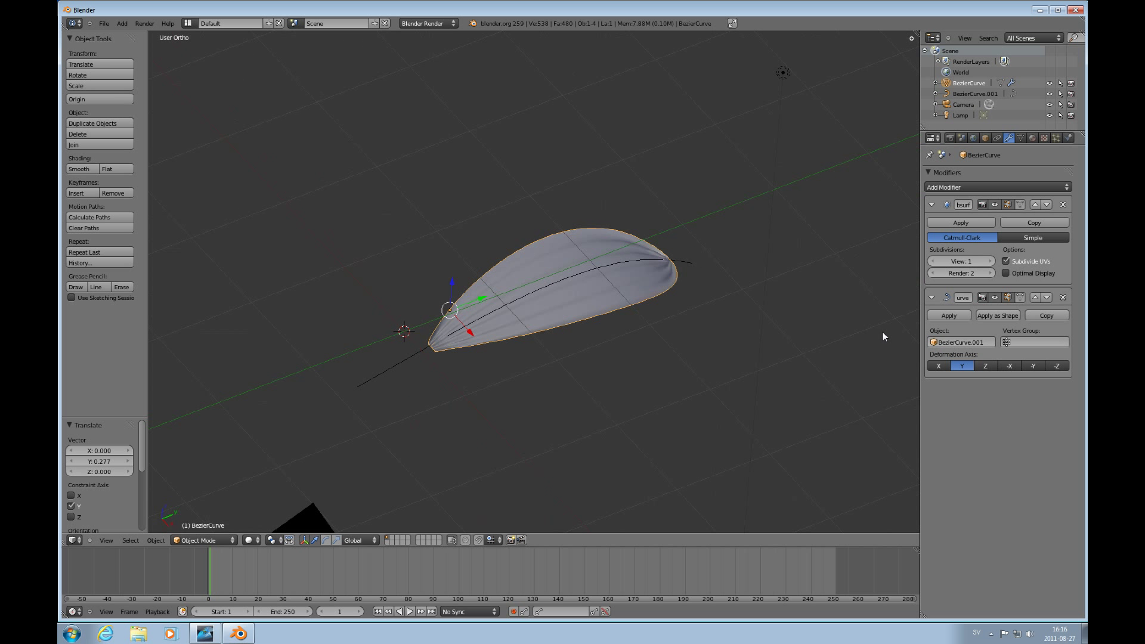
Step: Apply the Curve modifier on the petal and delete the BezierCurve.001 curve that bent it
click(962, 316)
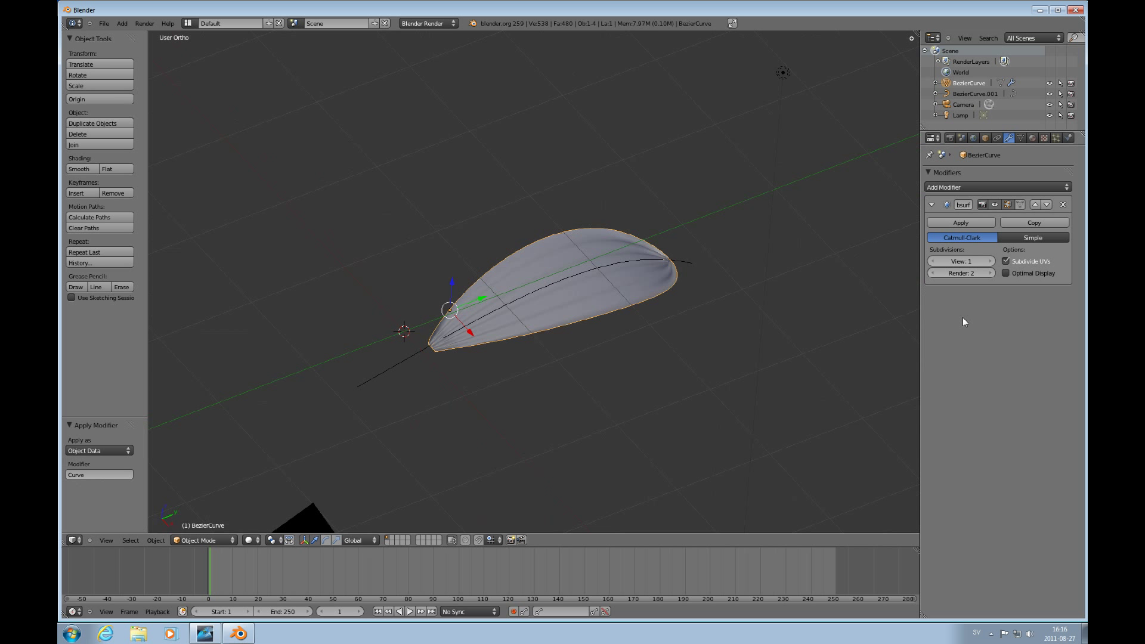
right_click(562, 282)
key(x)
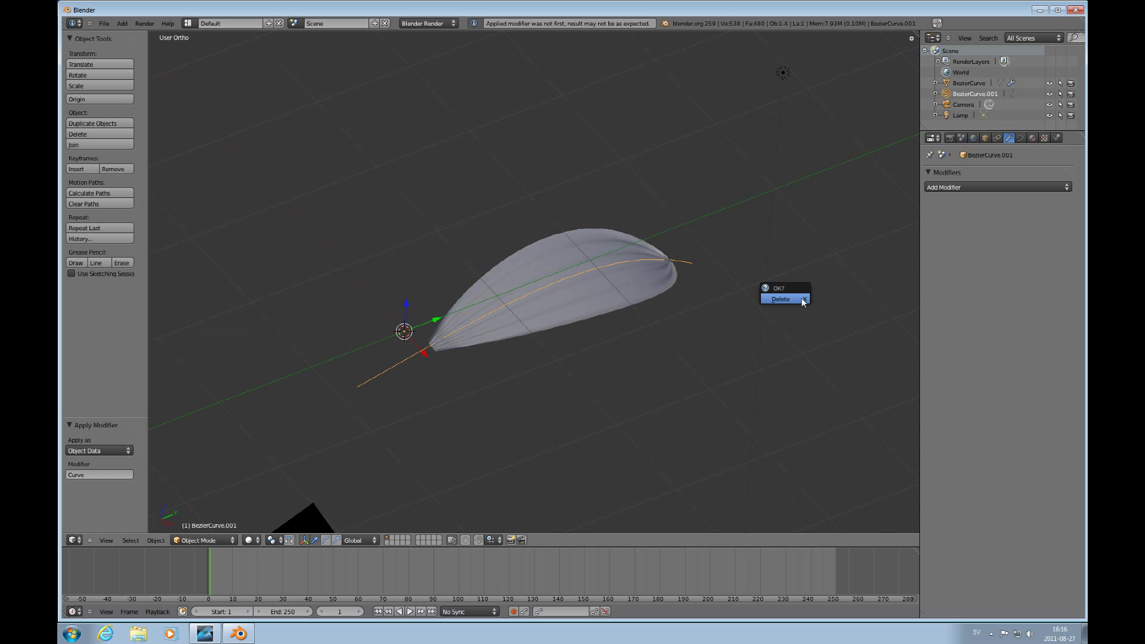
click(800, 300)
Step: Add an Array modifier with a fixed count of 9 and relative X offset of 1.000 to the petal in top view
key(KP_7)
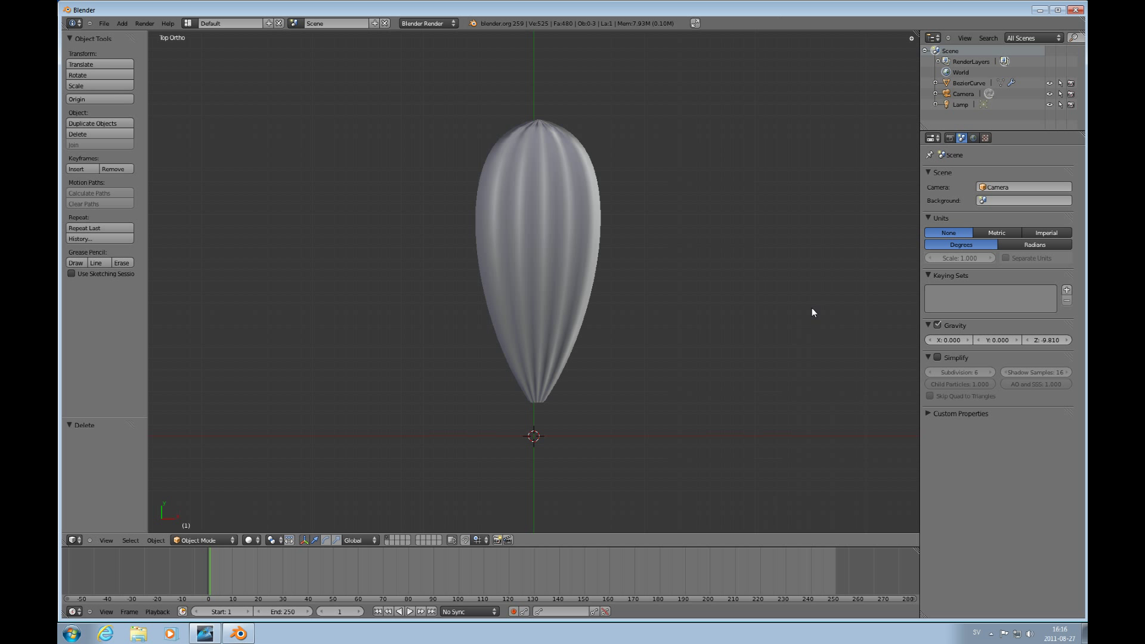
scroll(811, 307, down, 4)
right_click(552, 281)
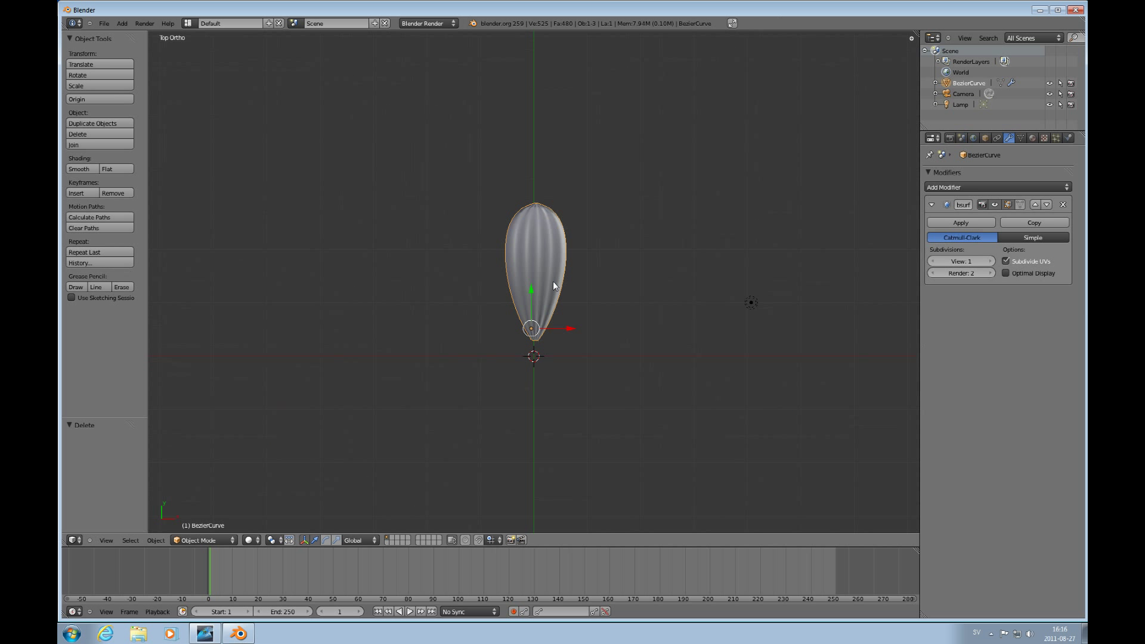
click(971, 185)
click(884, 206)
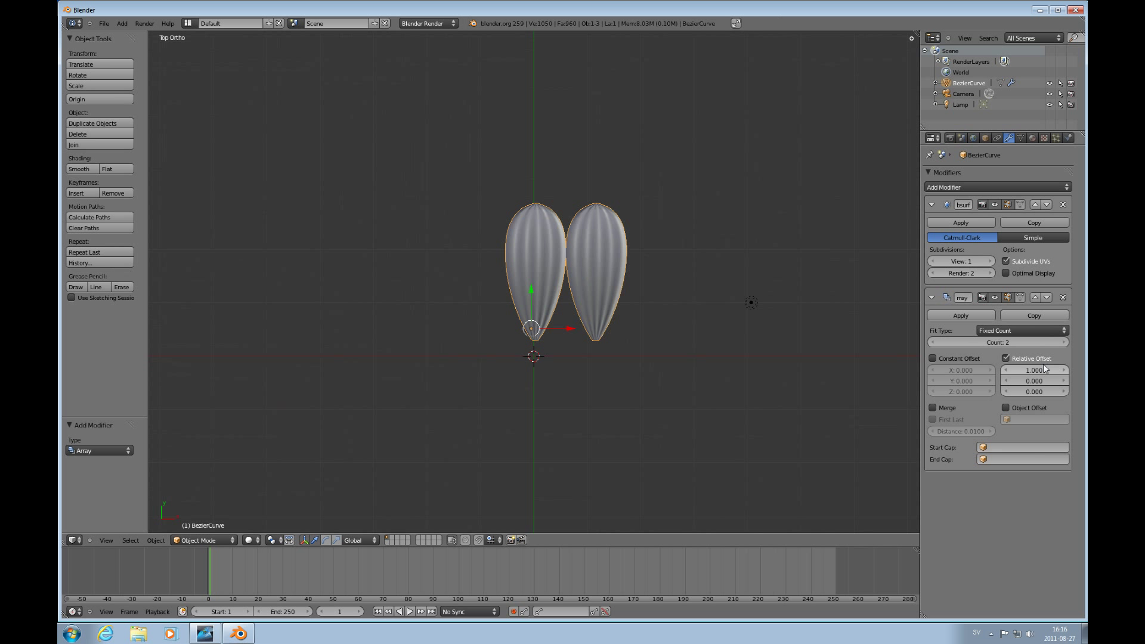
drag(1036, 342, 1059, 343)
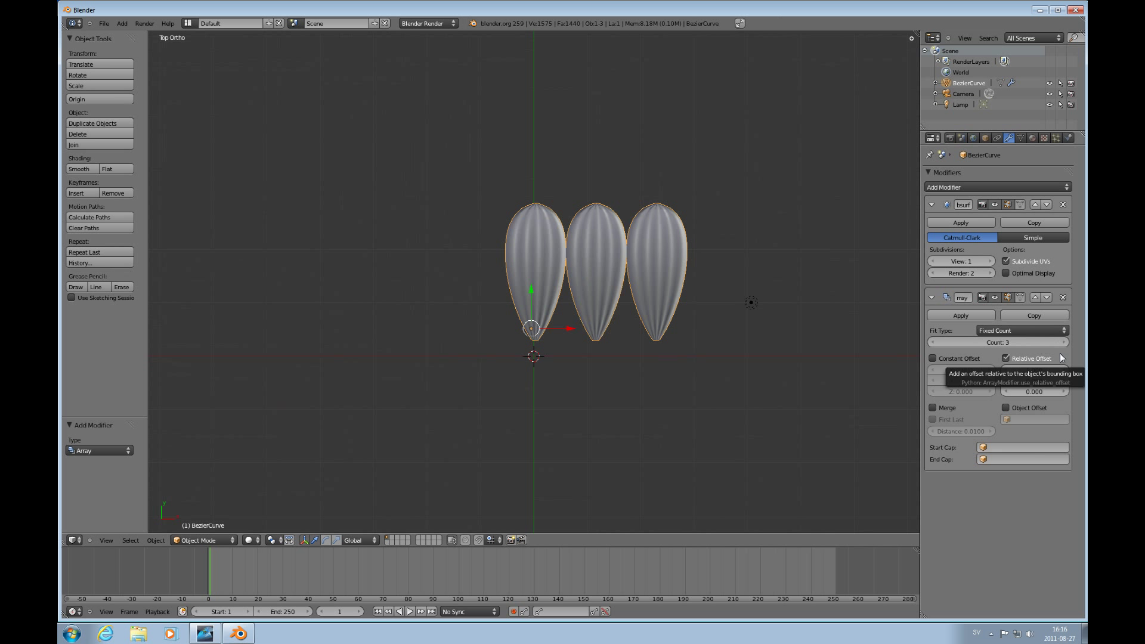
click(997, 343)
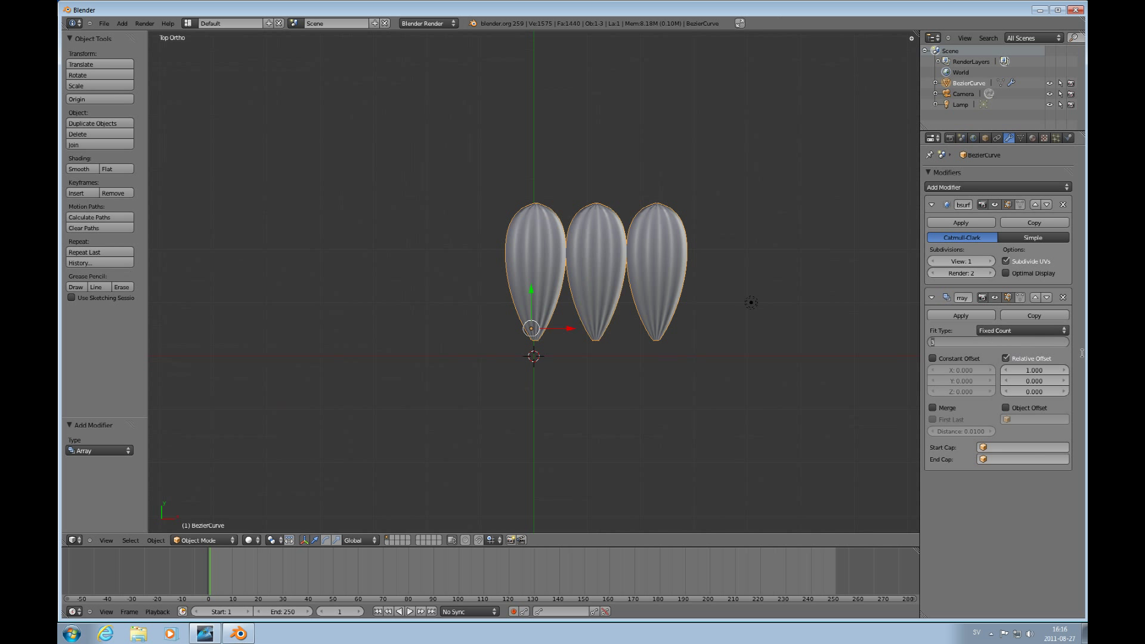
text(9)
key(Return)
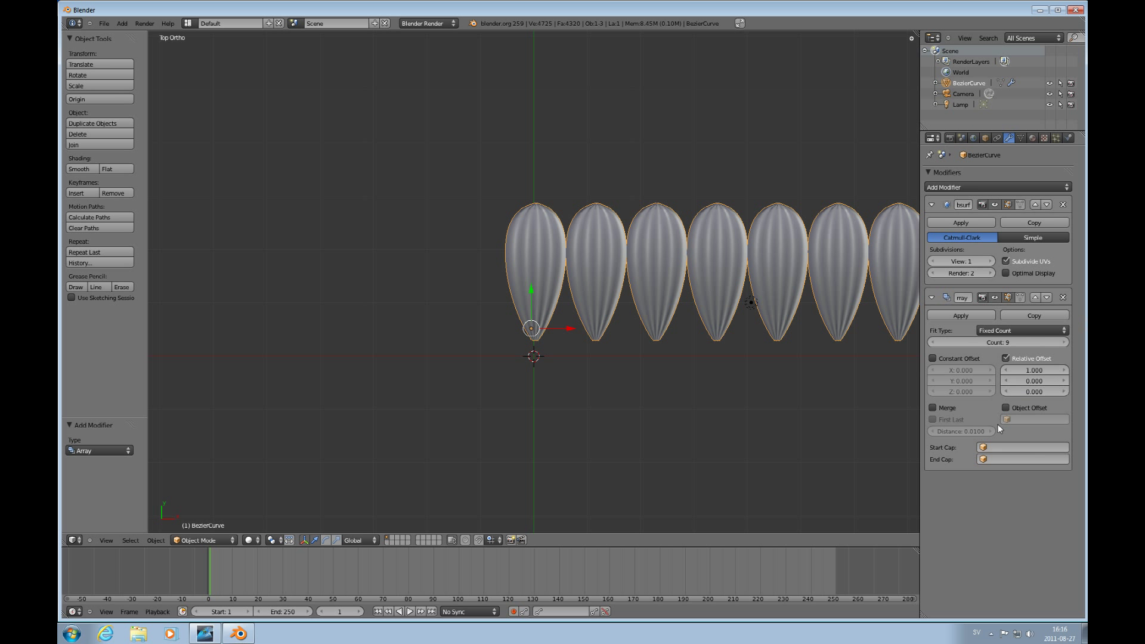
Step: Add a Bezier circle at the origin and scale it up by about 1.289
scroll(771, 395, down, 3)
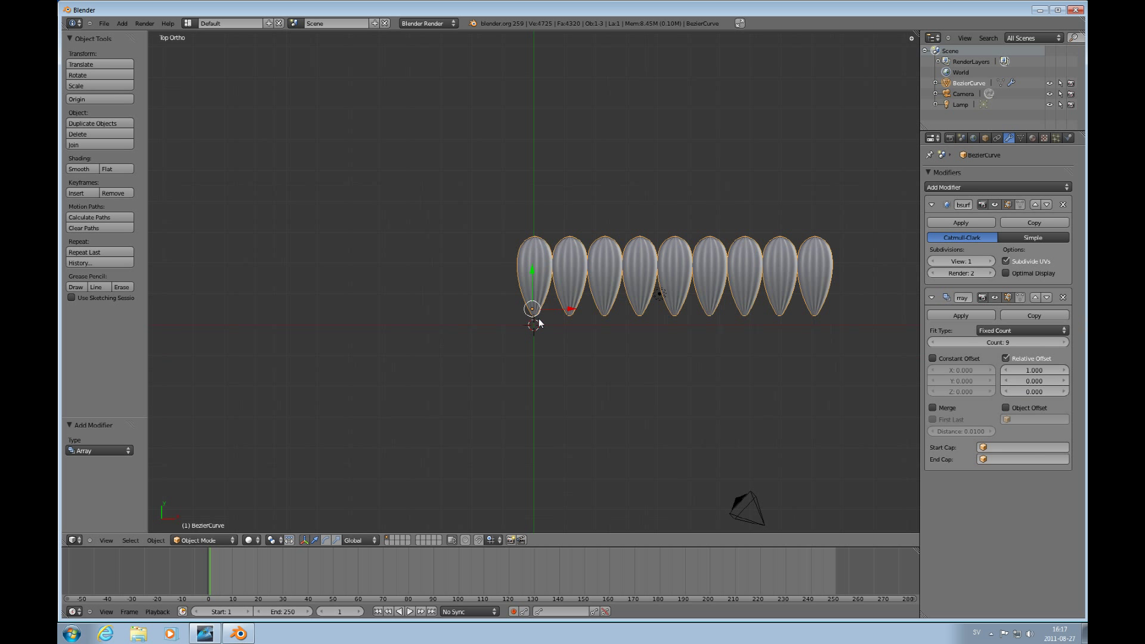
key(shift+a)
mouse_move(539, 320)
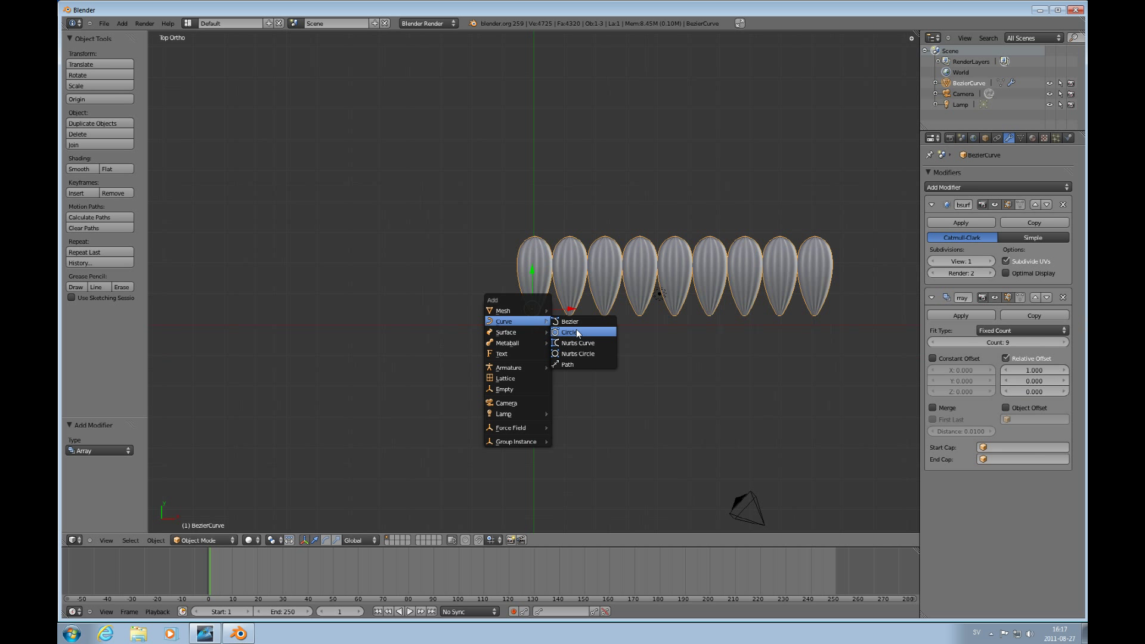
click(577, 331)
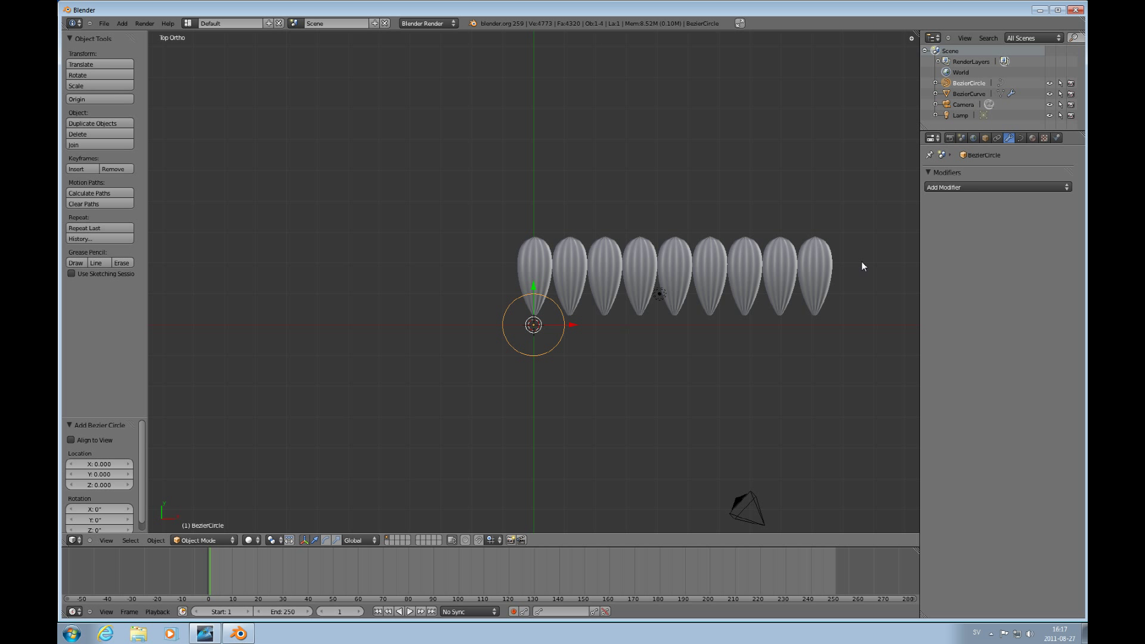
key(s)
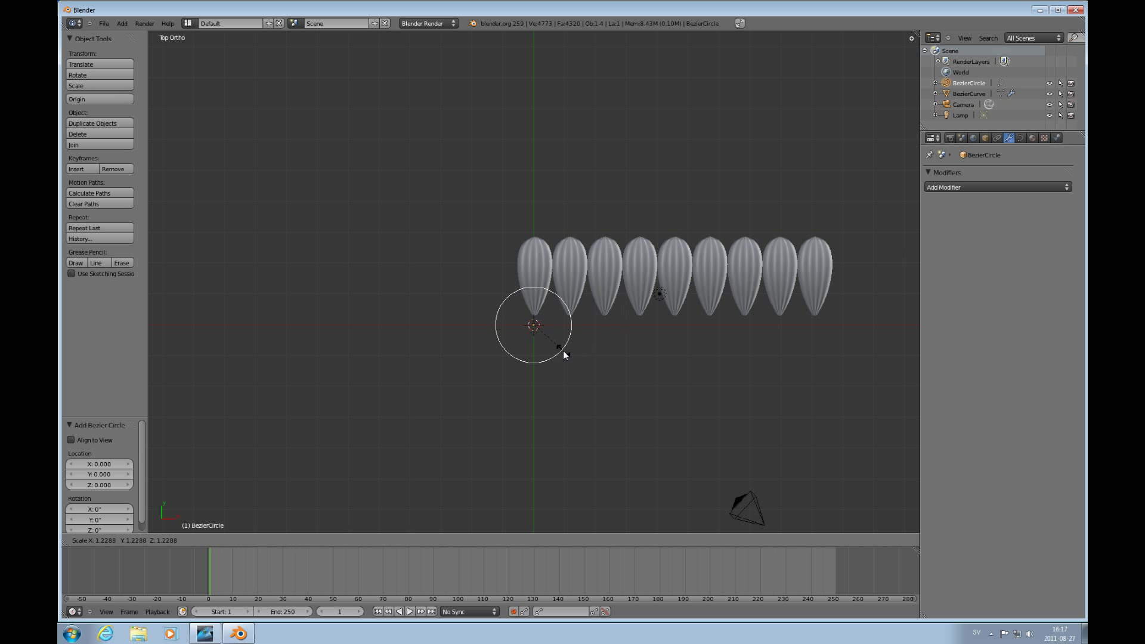
click(564, 351)
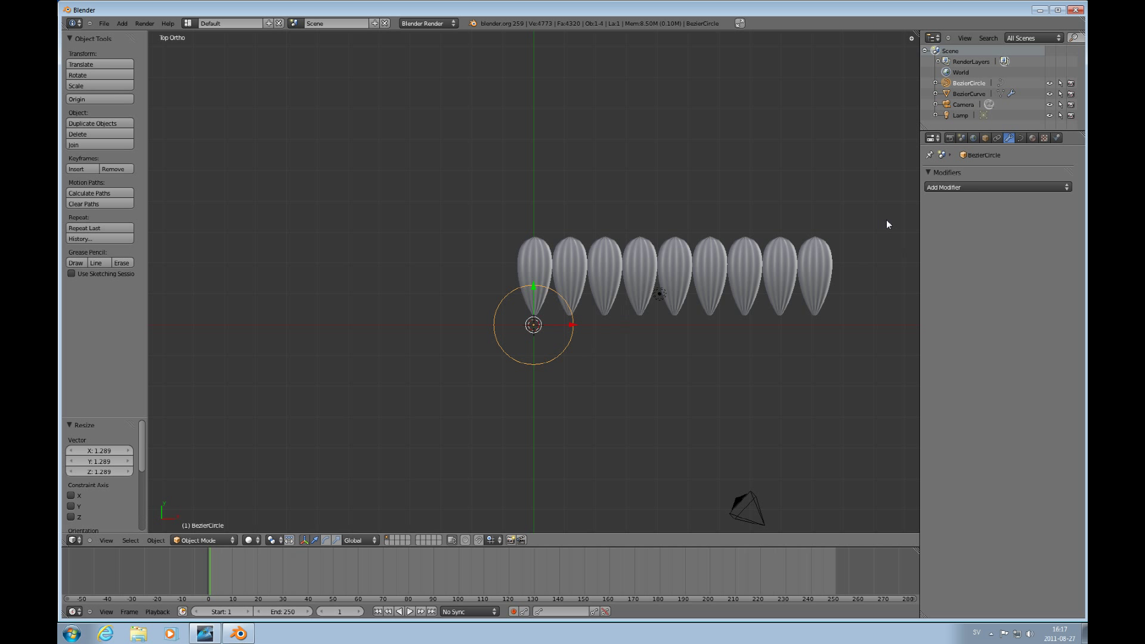
Step: Add a Curve modifier to the arrayed petals with BezierCircle as its object and X as the deformation axis
right_click(580, 259)
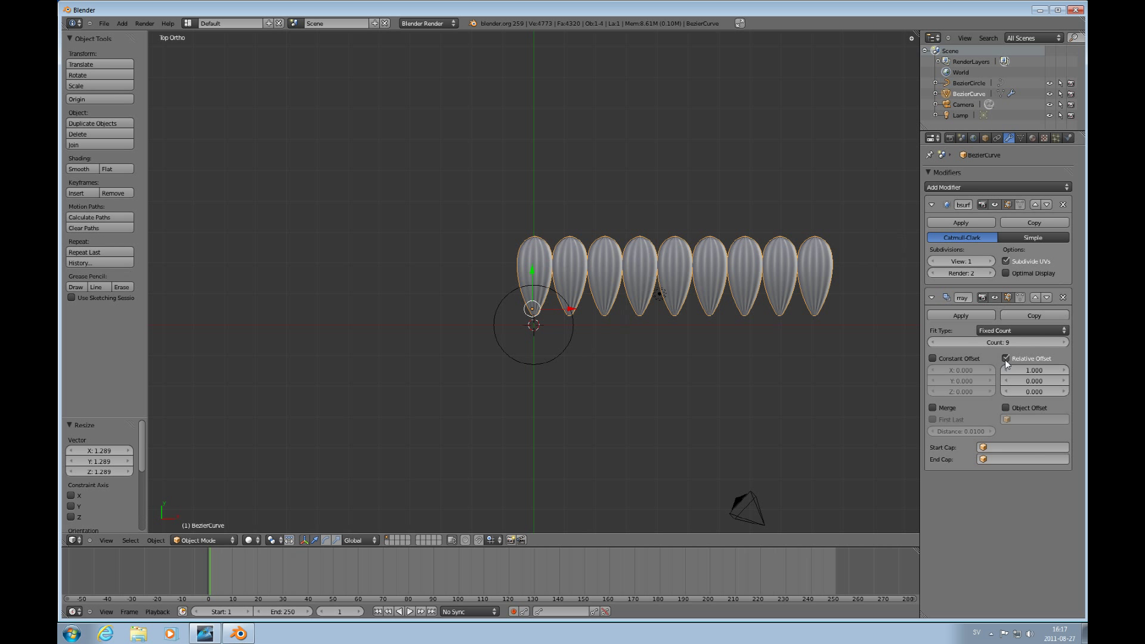
click(991, 191)
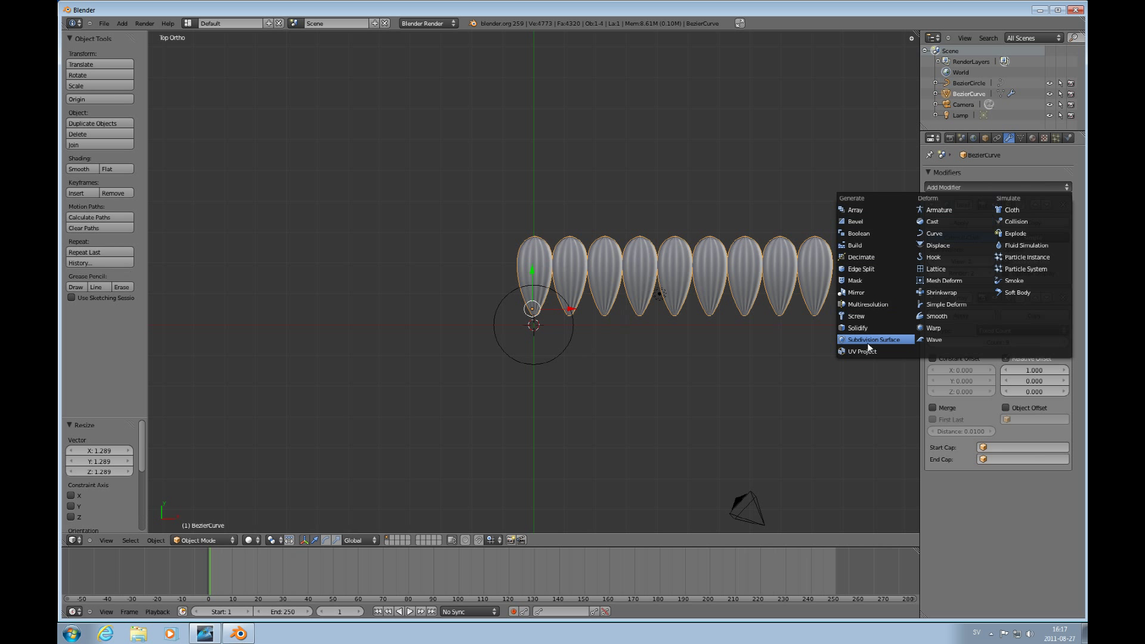
click(943, 234)
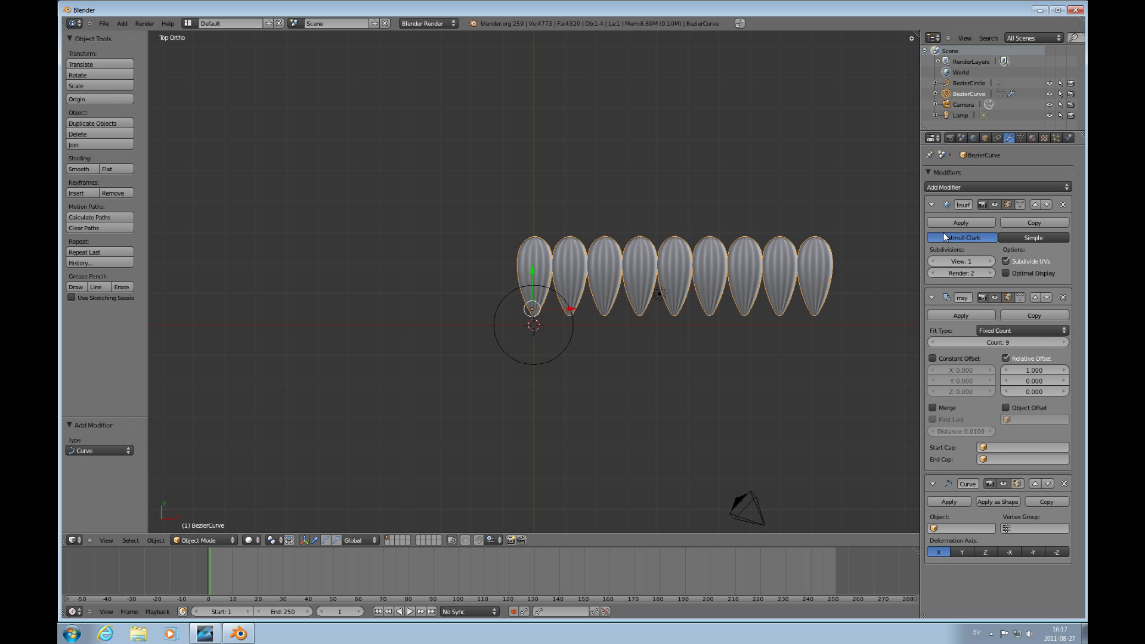
click(937, 528)
click(944, 419)
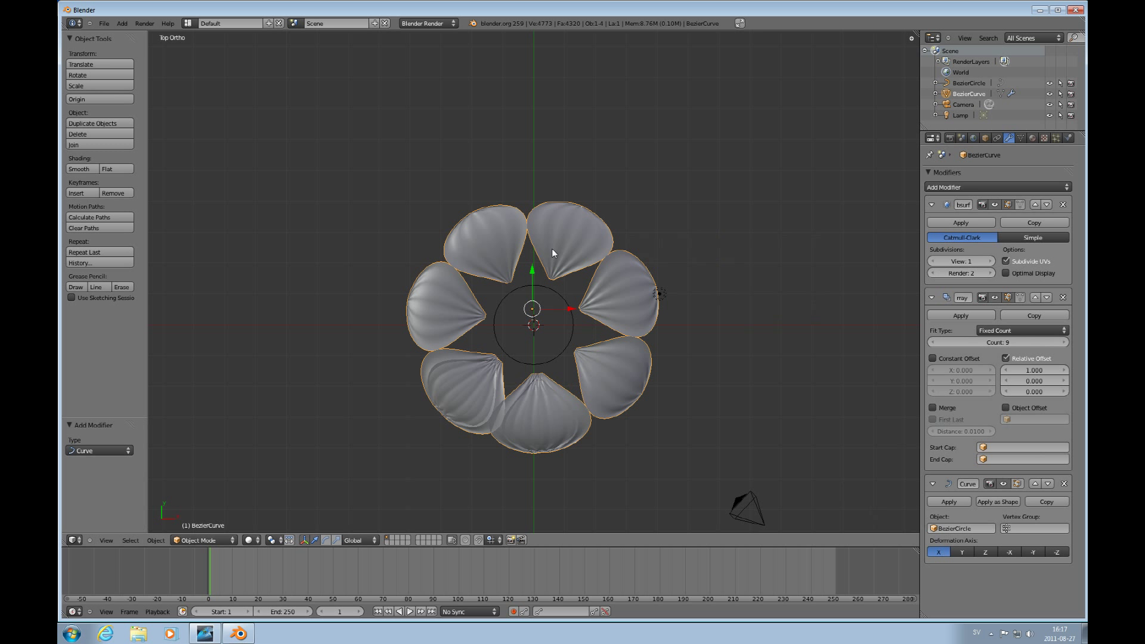
Step: Move the petals about -1.409 along Y towards the ring's centre and scale the Bezier circle up by about 2.672
drag(533, 277, 563, 328)
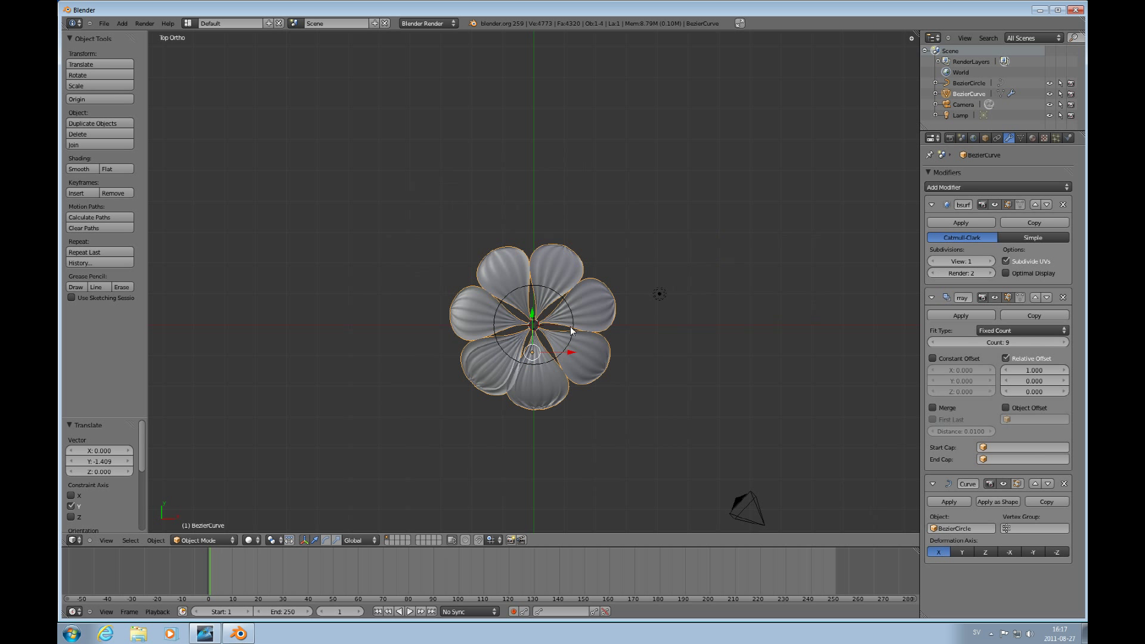
right_click(571, 342)
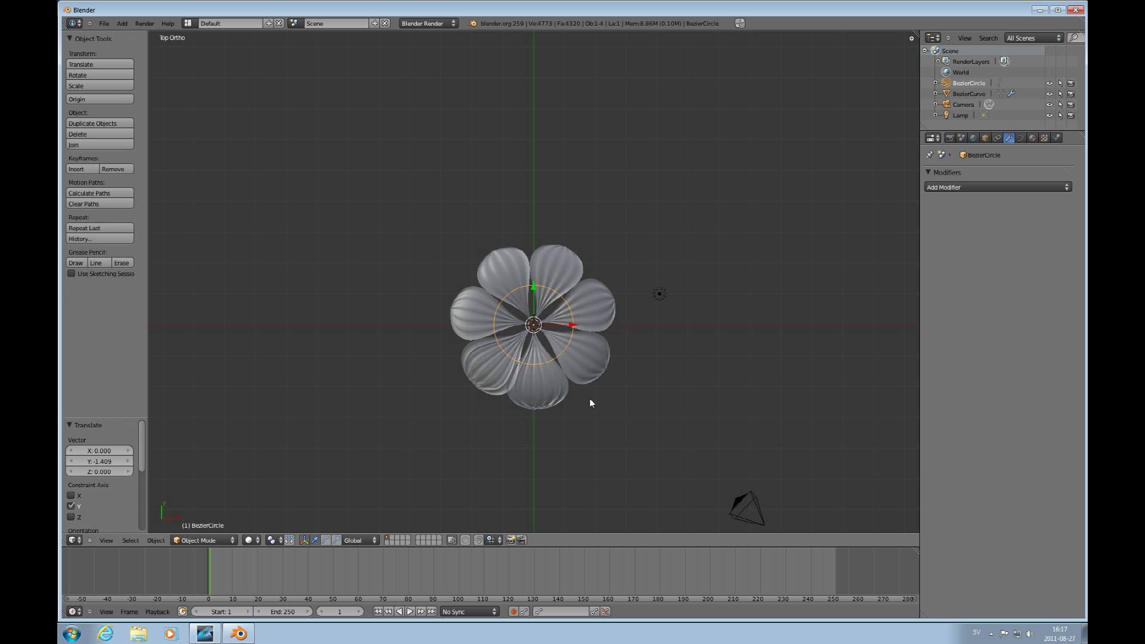
key(s)
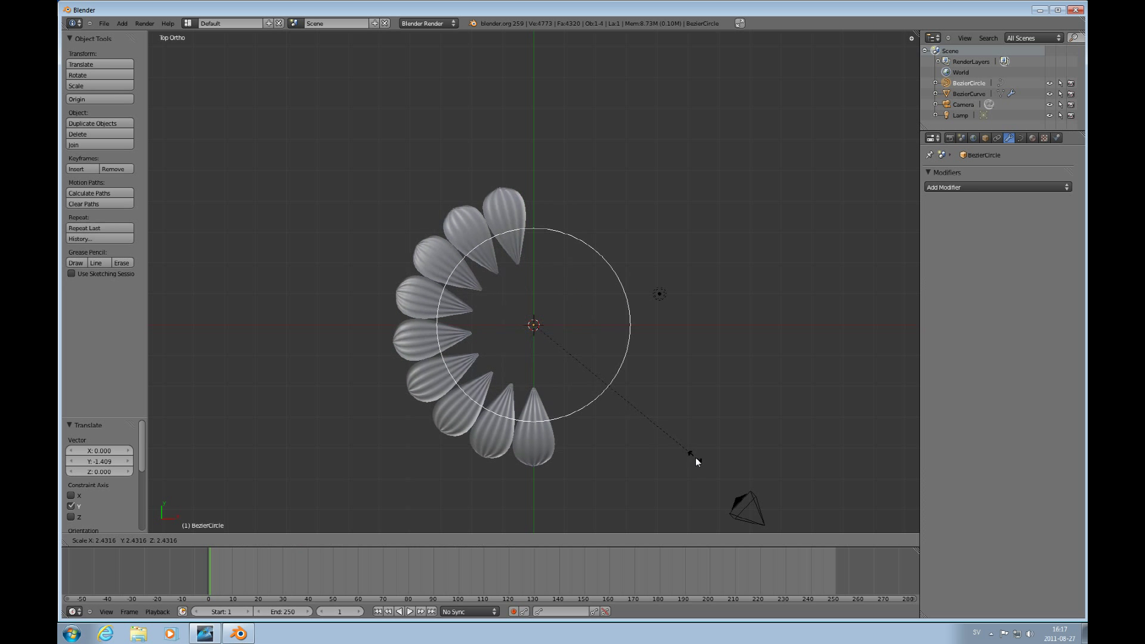
click(711, 472)
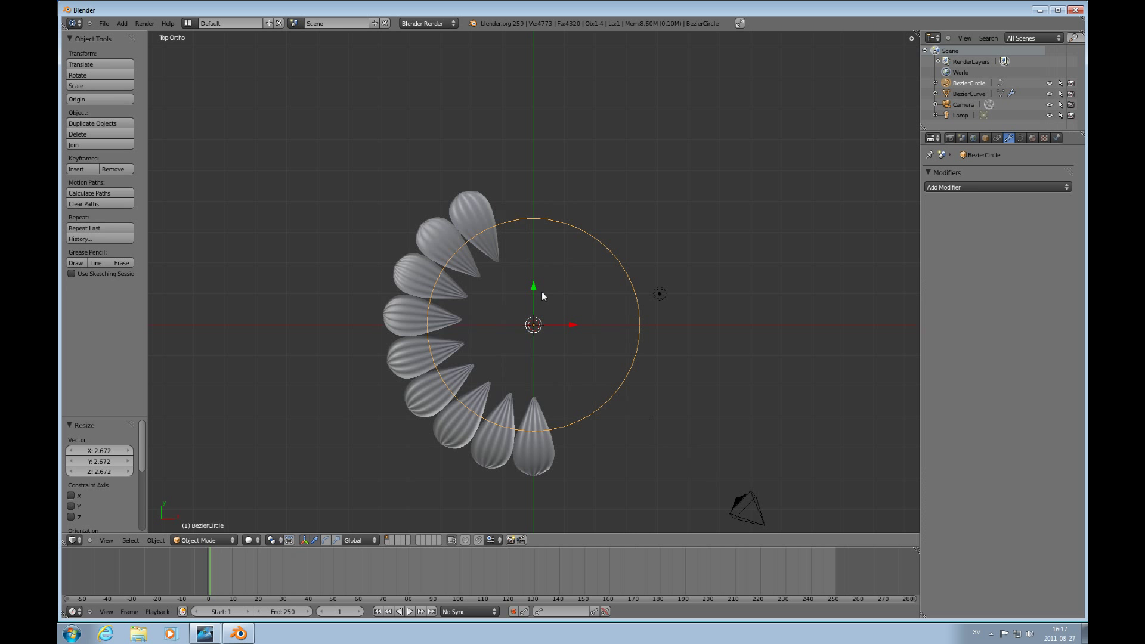
Step: Move the petals another -1.409 or so along Y so their outer tips meet the enlarged circle
right_click(472, 226)
key(g)
key(y)
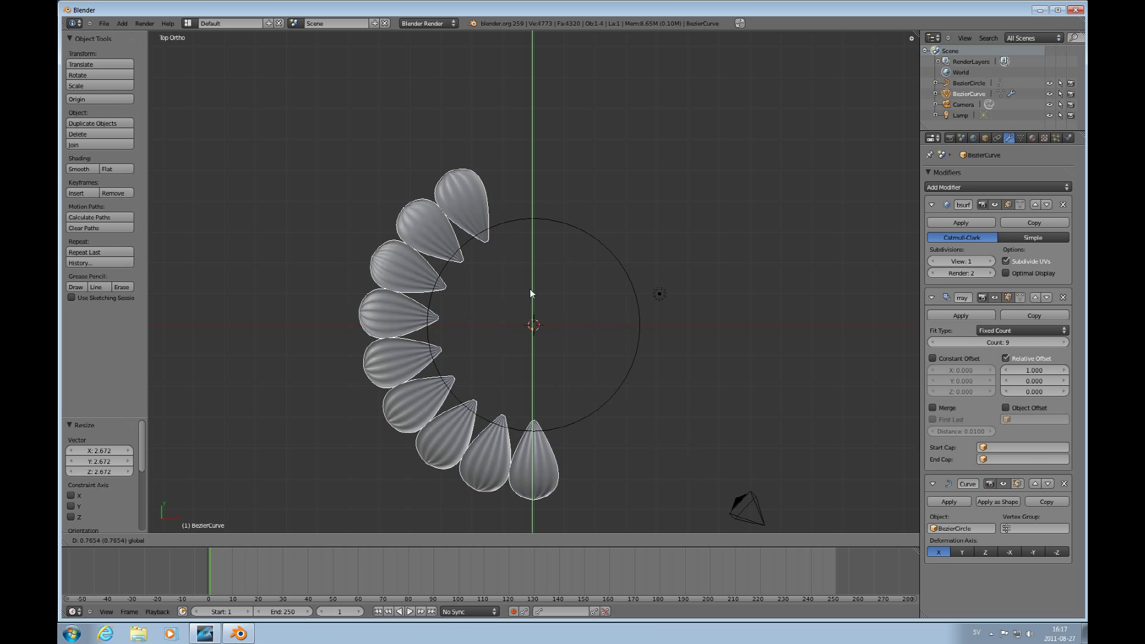
click(546, 357)
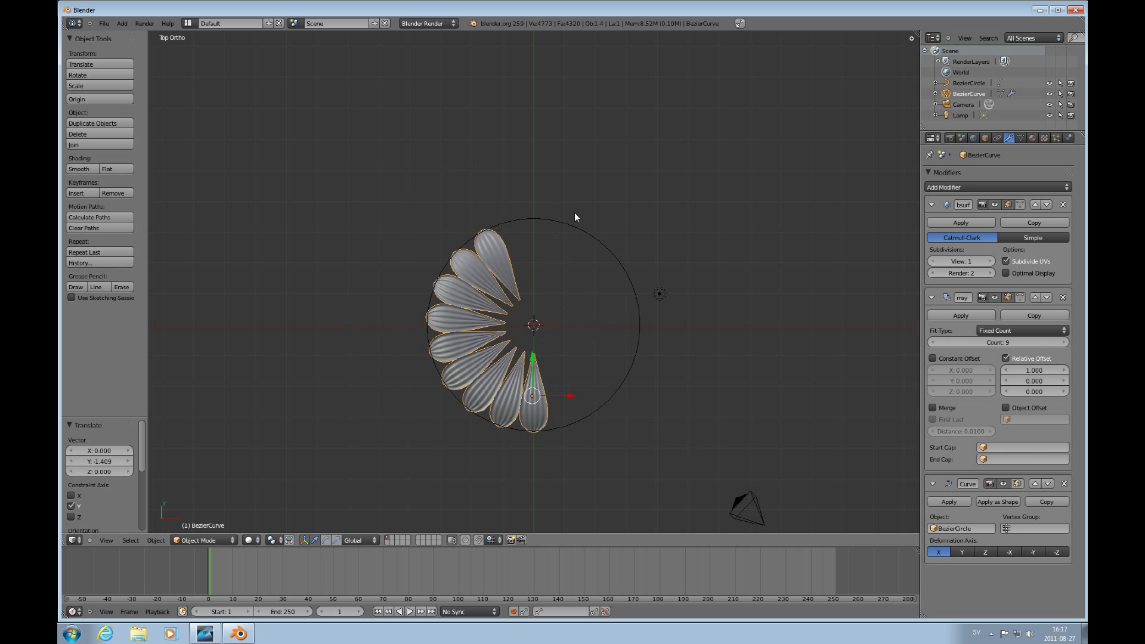
Step: Scale the Bezier circle down by about 0.808 so the petals' inner tips meet at the centre
right_click(575, 231)
key(s)
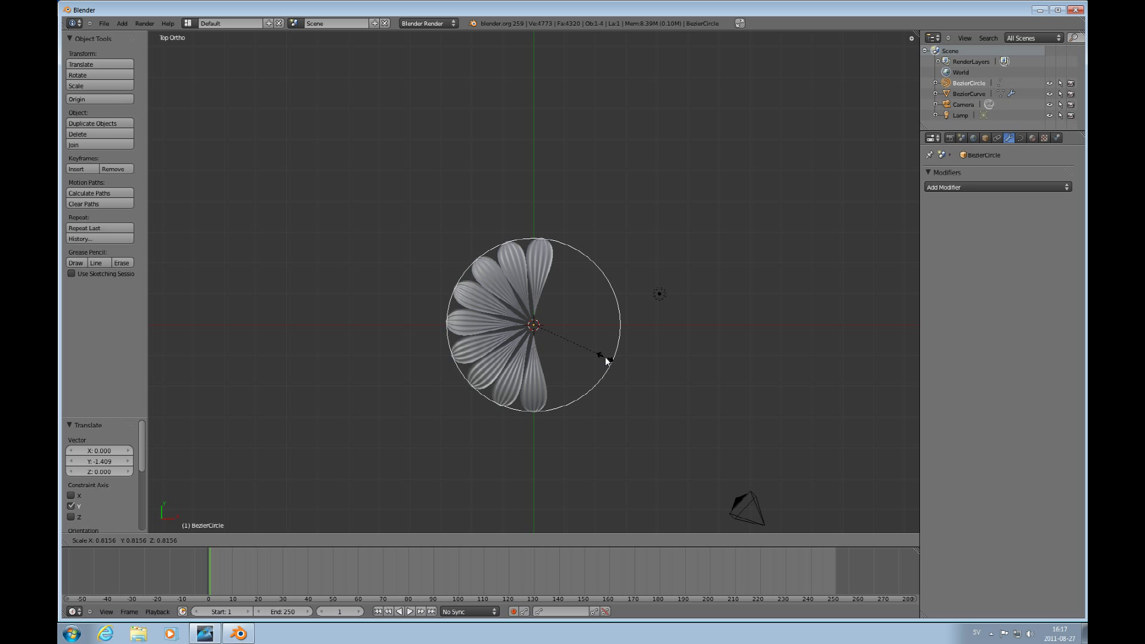
click(606, 358)
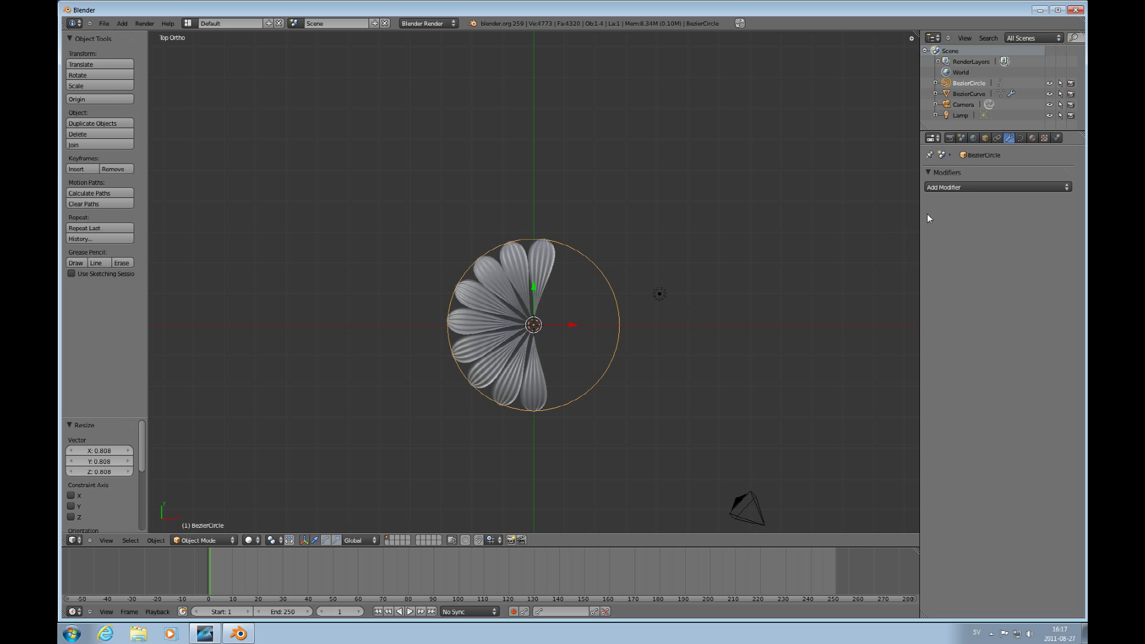
Step: Set the petals' Array modifier count to 40
right_click(549, 253)
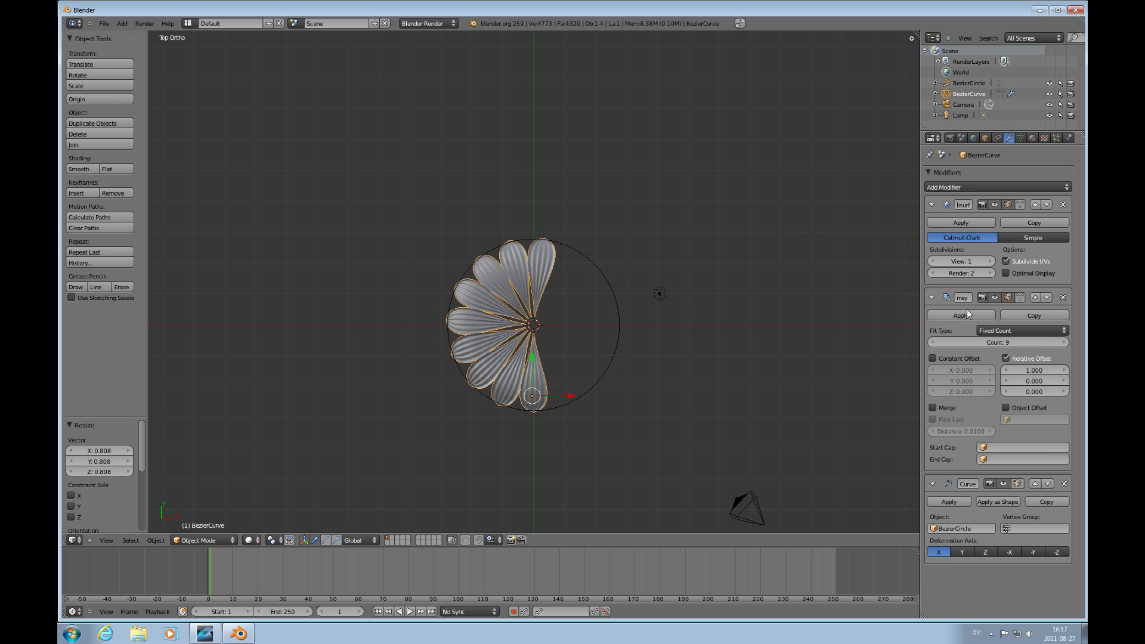
click(1004, 343)
text(40)
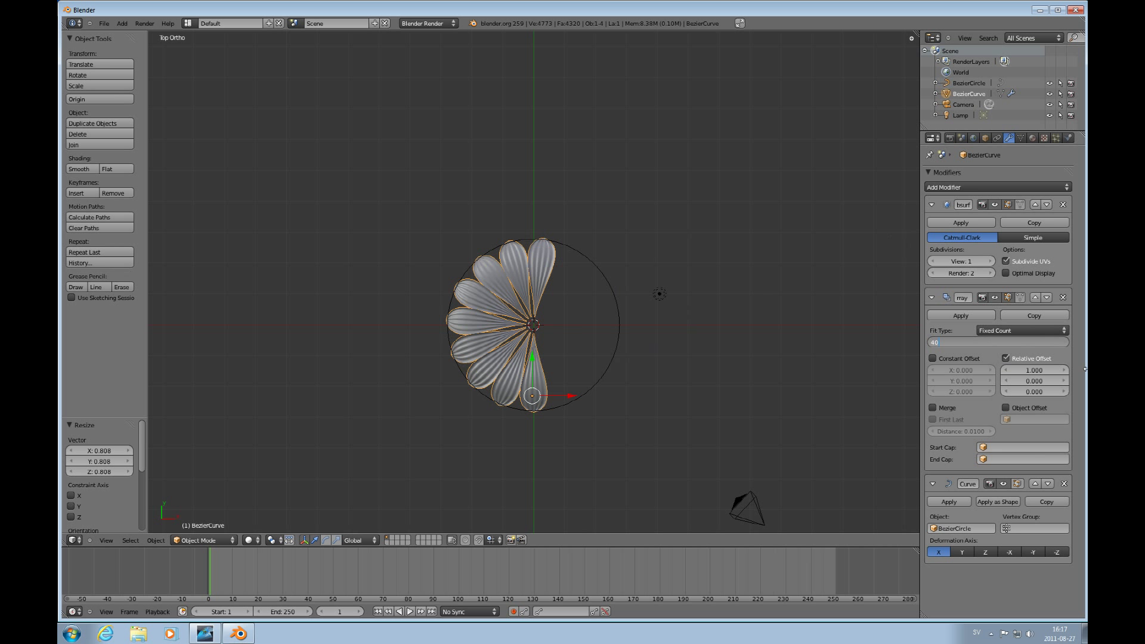
key(Return)
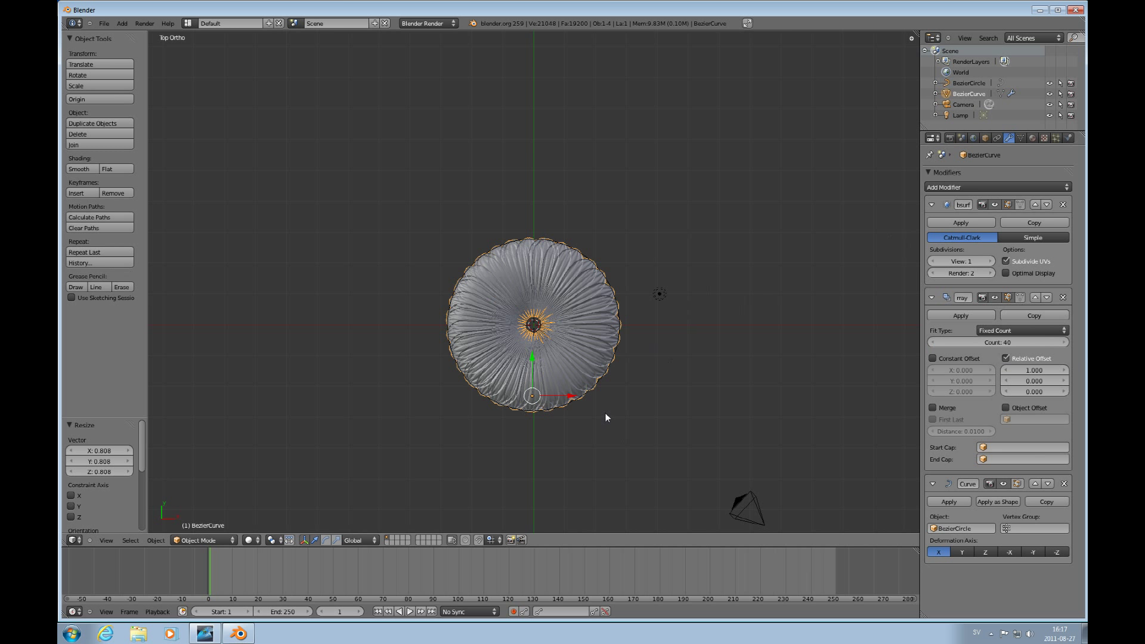
Step: Render the flower from the camera view to check it and return to the 3D View
key(KP_0)
key(F12)
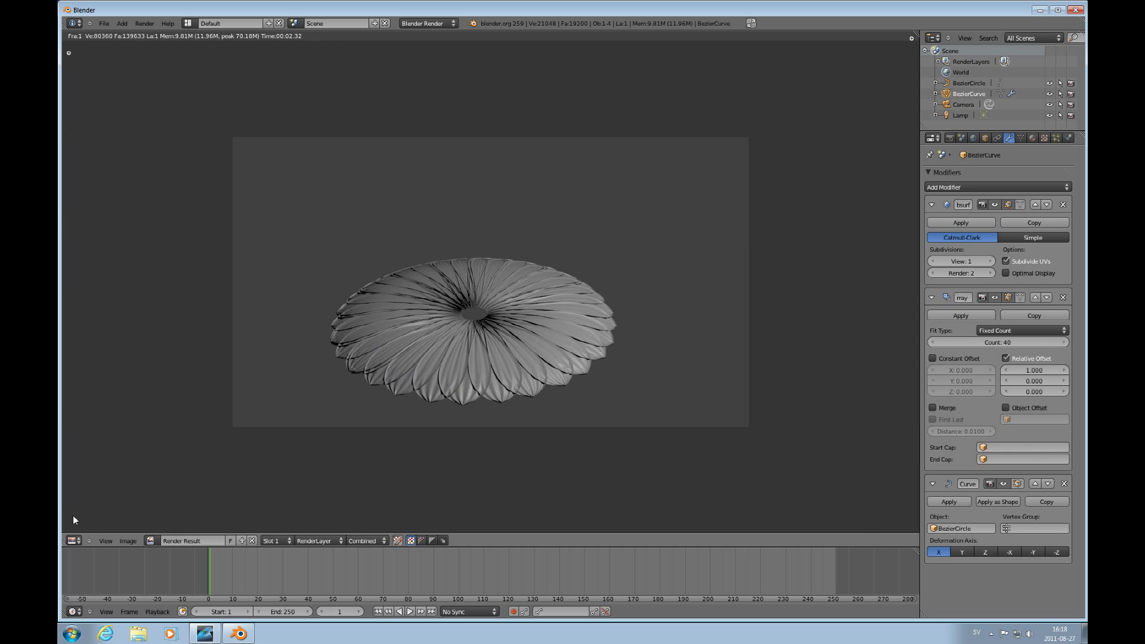
click(74, 540)
click(83, 530)
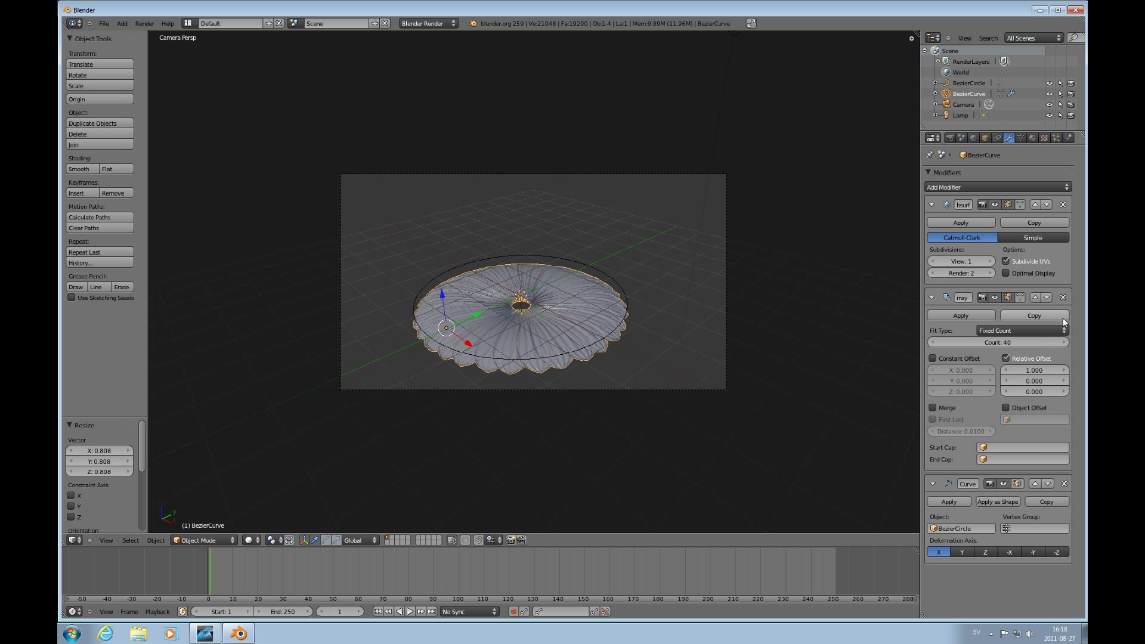
Step: Add a Solidify modifier to the petals and place it first in the stack, above Subdivision Surface, Array and Curve
click(968, 187)
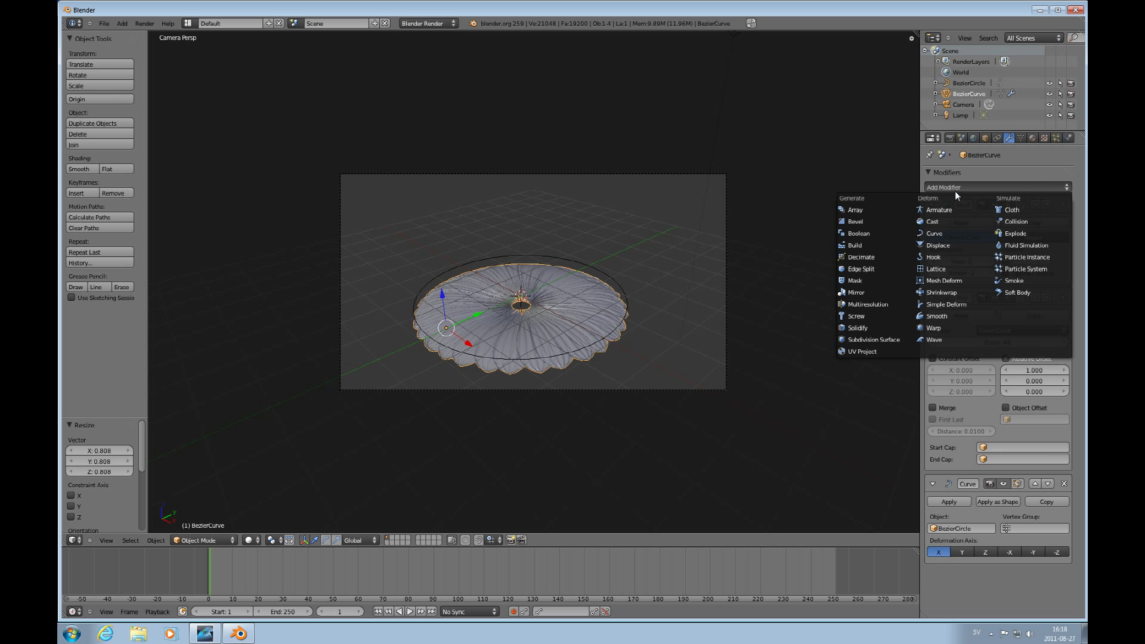
click(866, 328)
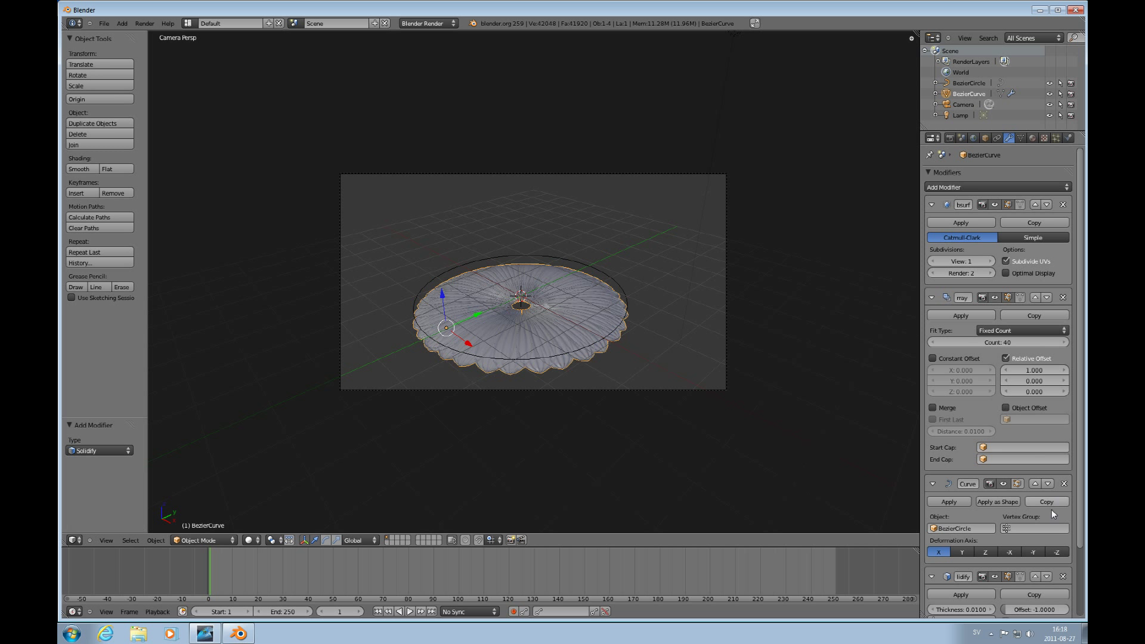
scroll(1078, 560, down, 3)
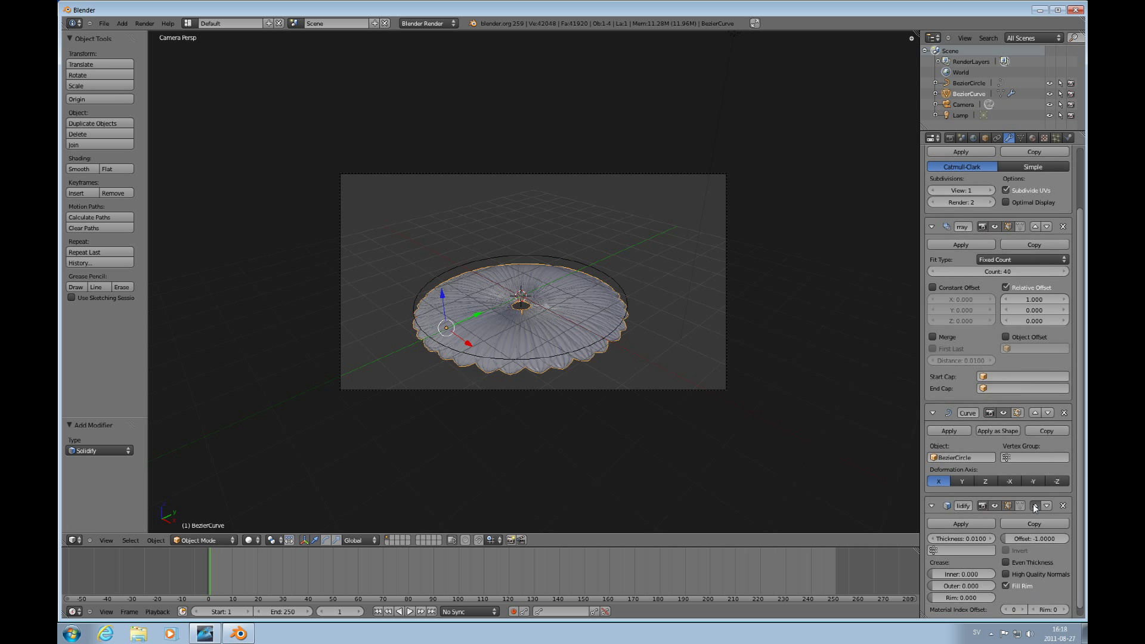
click(1034, 506)
click(1036, 413)
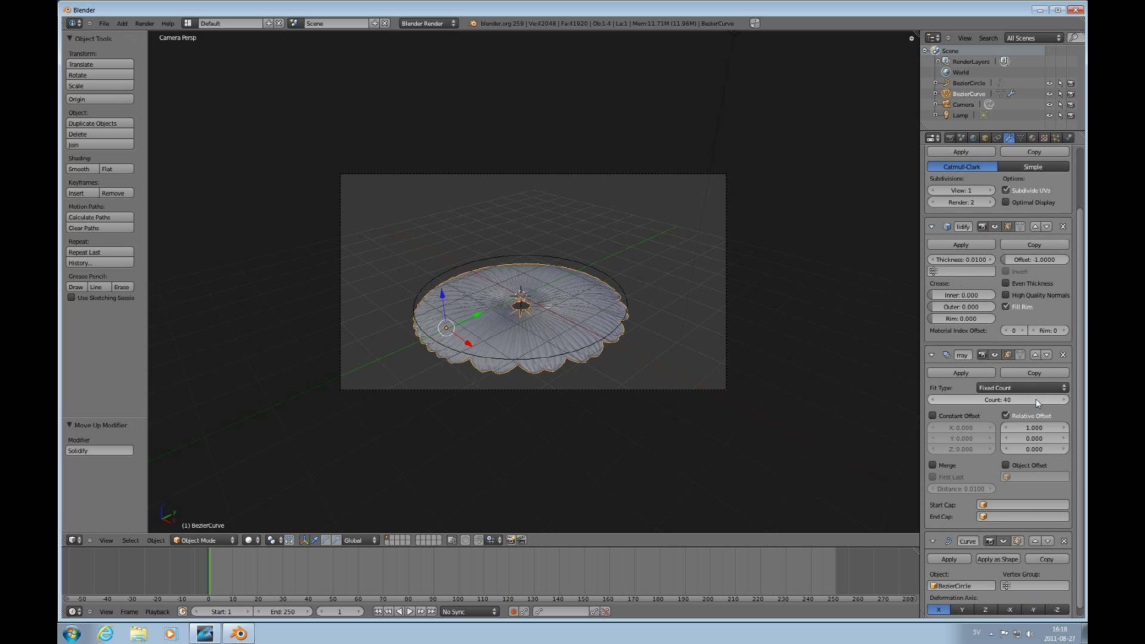
click(1035, 226)
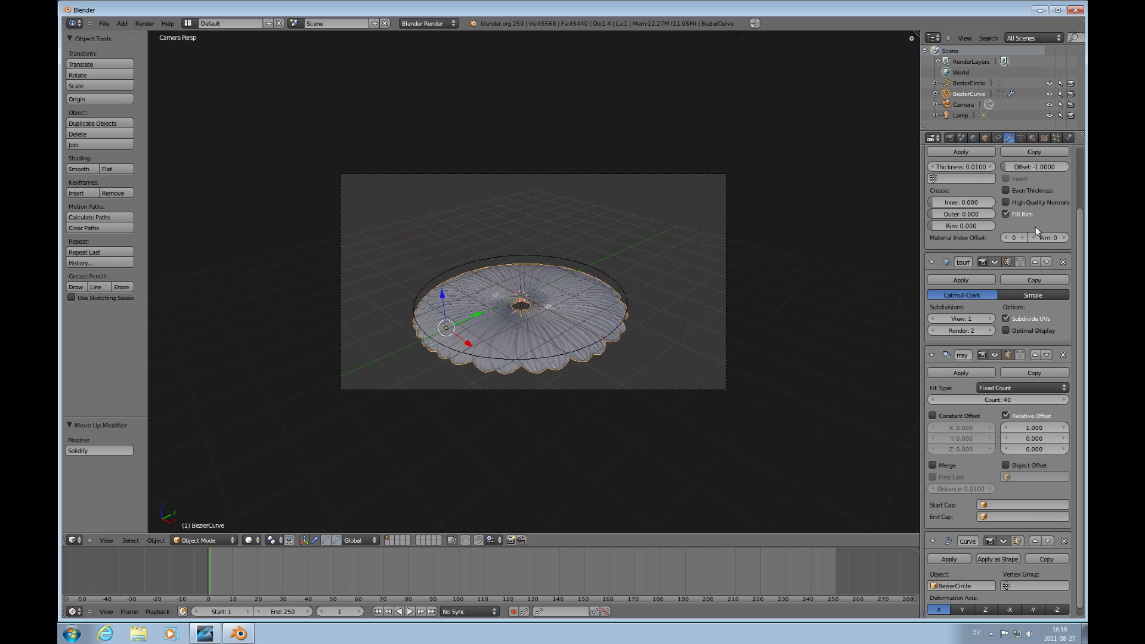
Step: Set the Solidify modifier's thickness on the petals to 0.1
click(985, 168)
click(979, 167)
text(0.1)
key(Return)
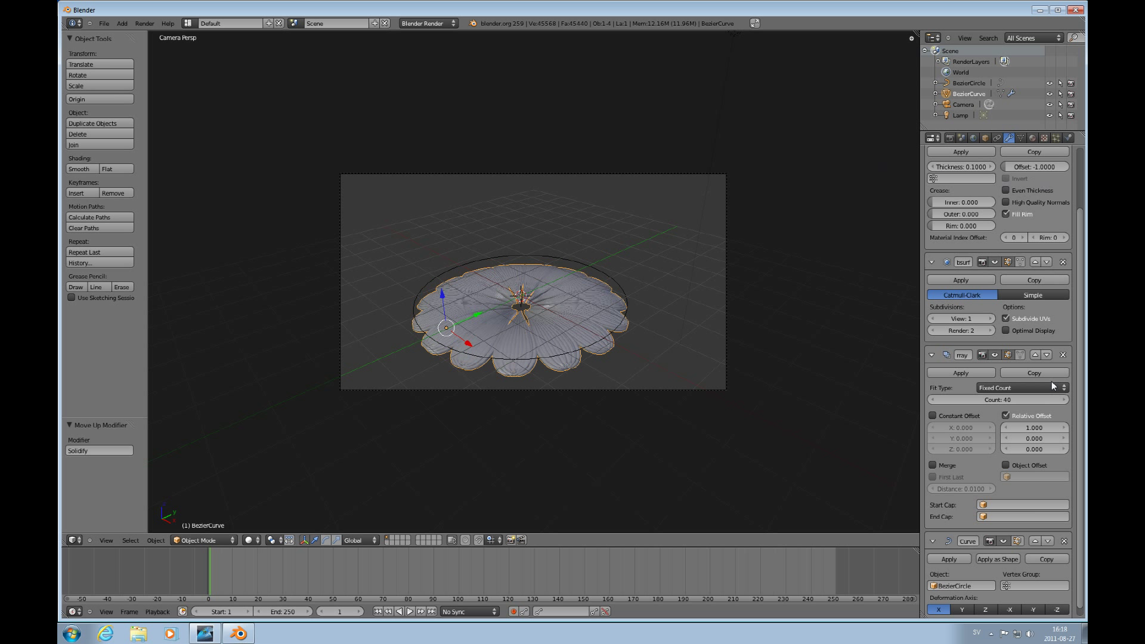
scroll(569, 359, up, 5)
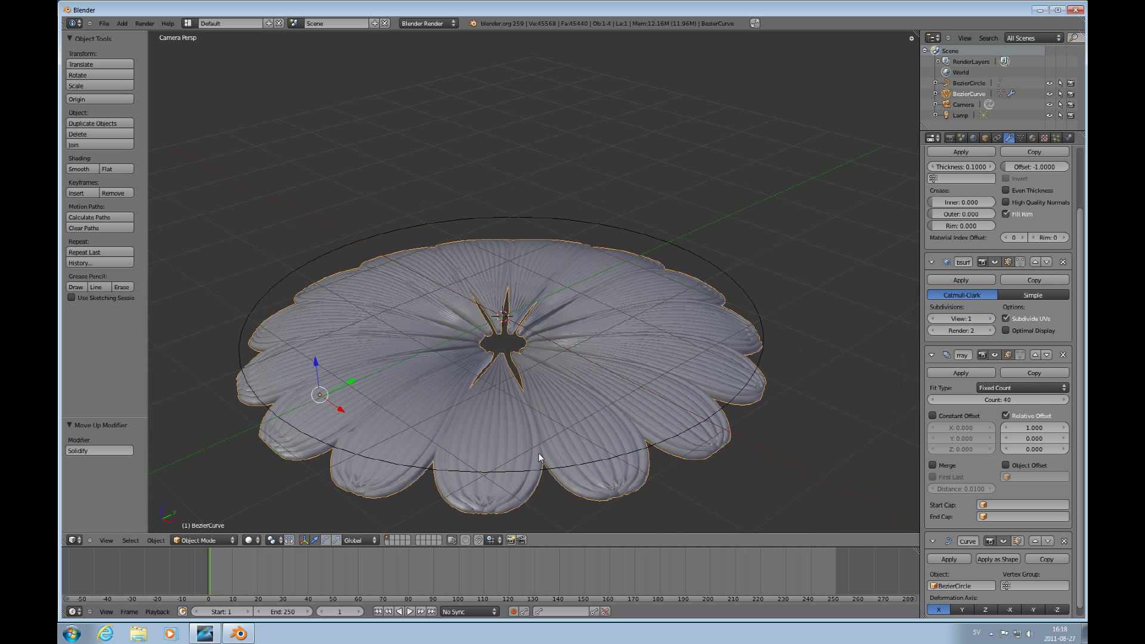
scroll(539, 453, down, 4)
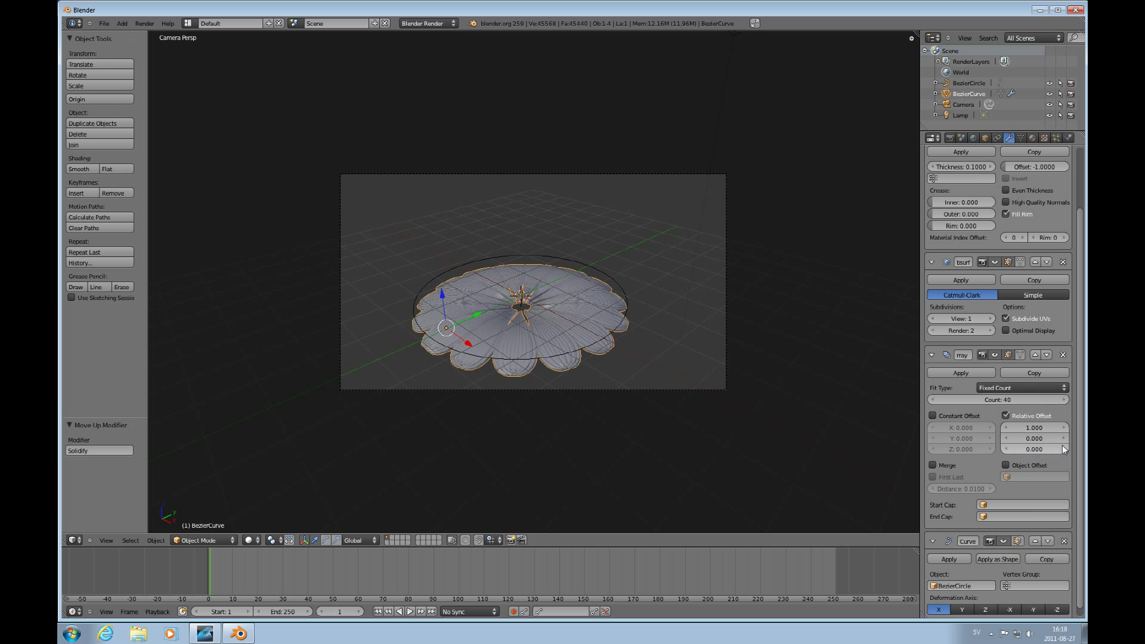
Step: Try a relative Z offset of 0.1 in the petals' Array modifier
click(1051, 449)
text(0.1)
key(Return)
Step: Set the Array modifier's relative Z offset to 0.01 so the petals rise slightly around the circle
click(1035, 450)
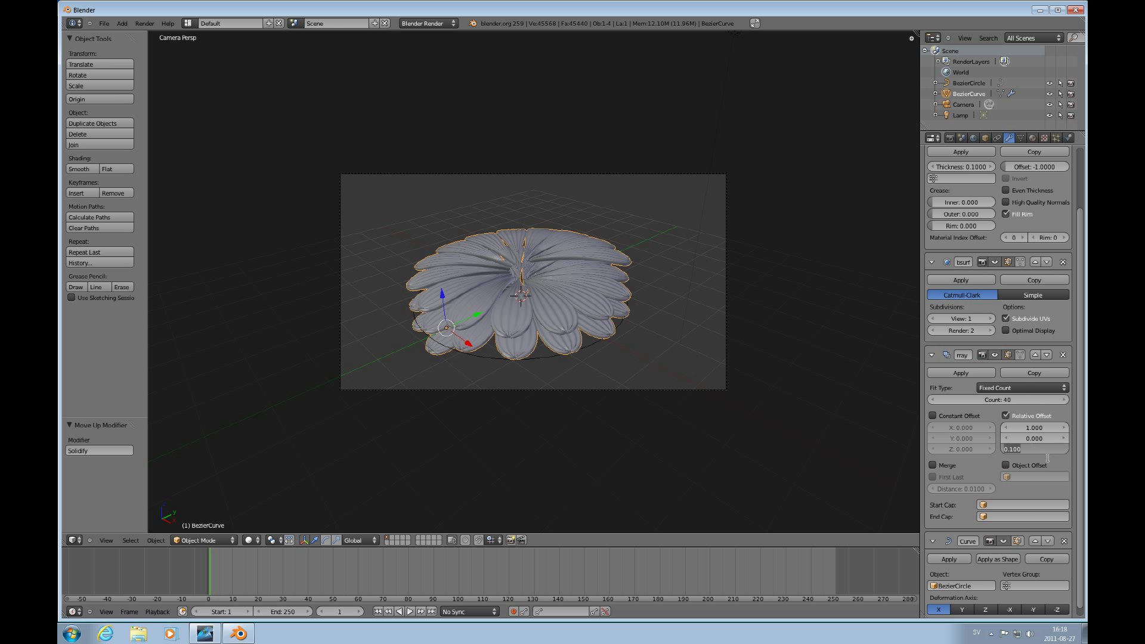
text(0.01)
key(Return)
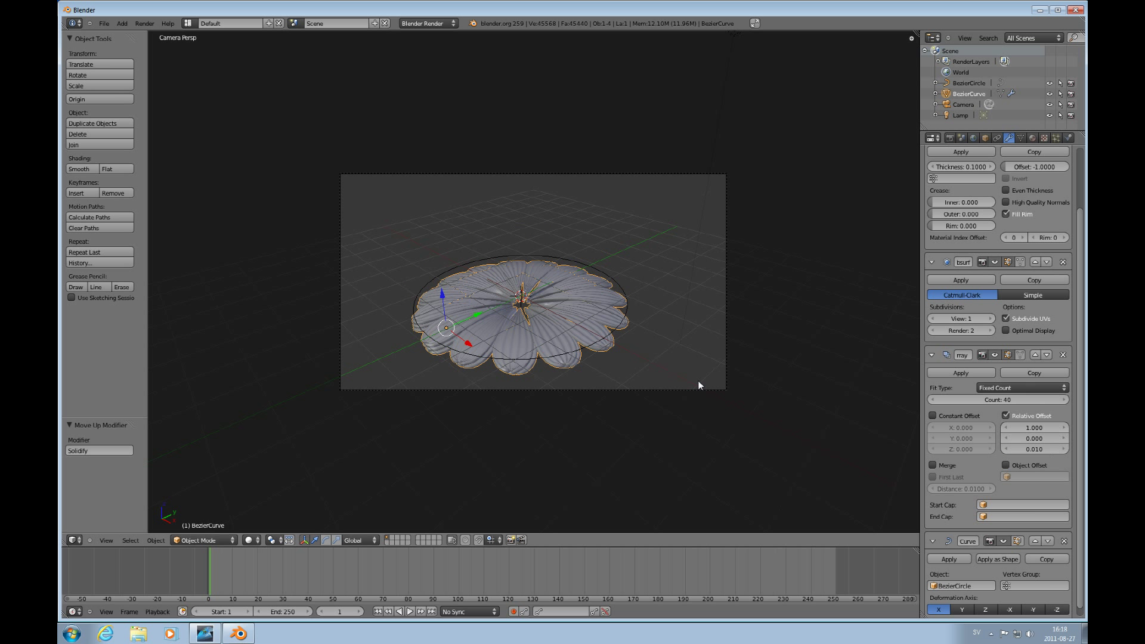
scroll(592, 384, up, 2)
scroll(592, 384, up, 3)
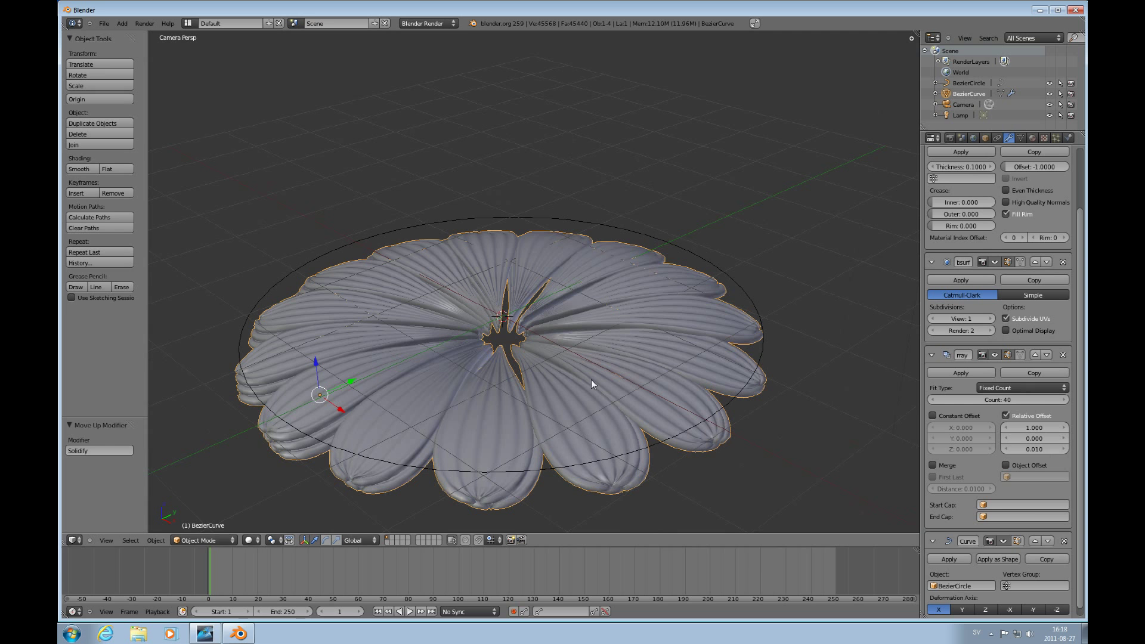
Step: Scale the Bezier circle up by about 1.049 and check the flower's centre in the top orthographic view
right_click(653, 446)
key(s)
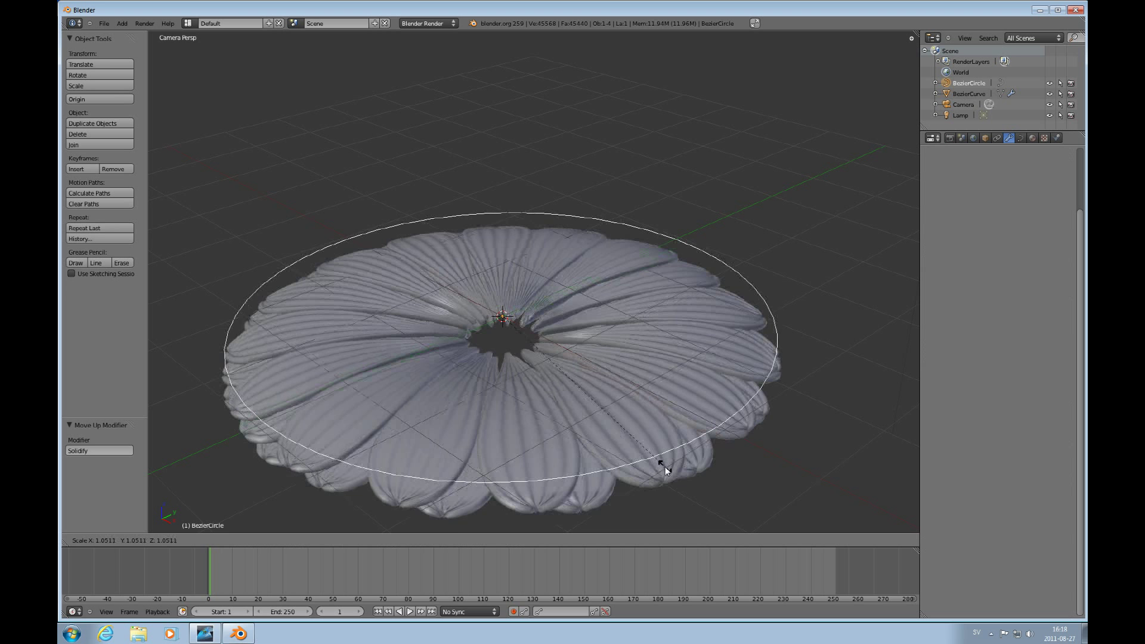
click(664, 473)
scroll(613, 438, down, 5)
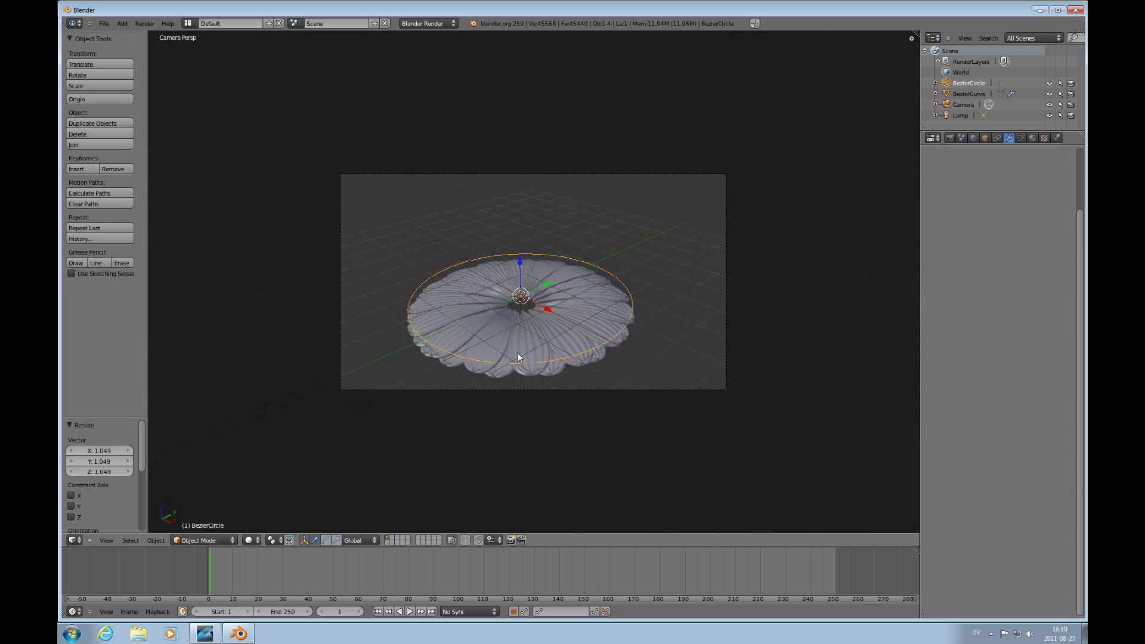
key(KP_7)
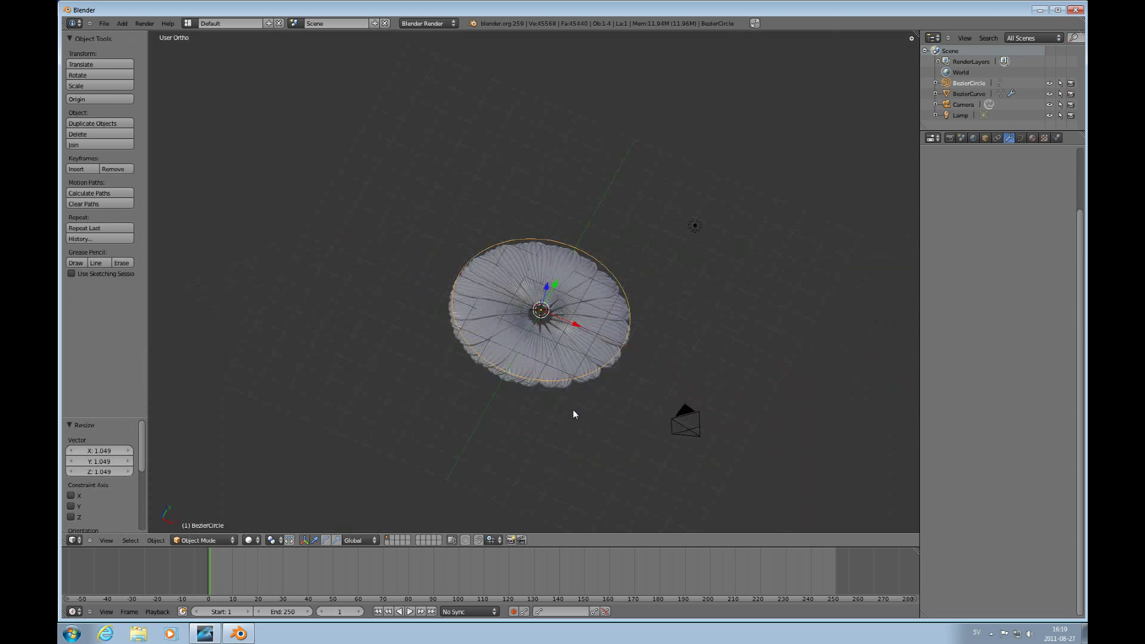
key(KP_5)
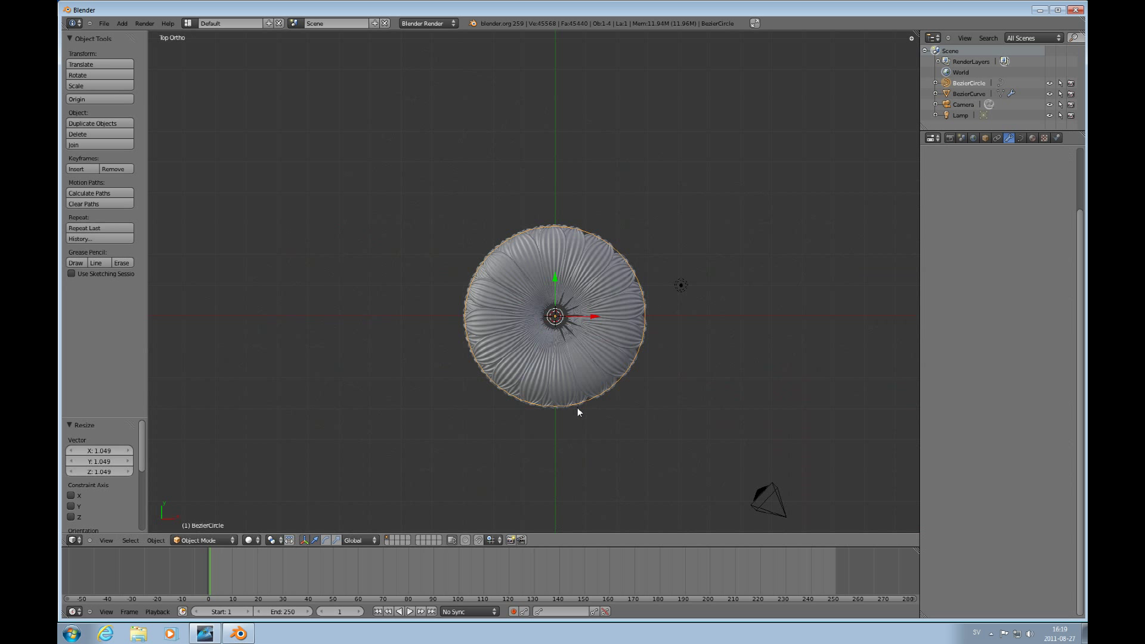
scroll(572, 395, up, 3)
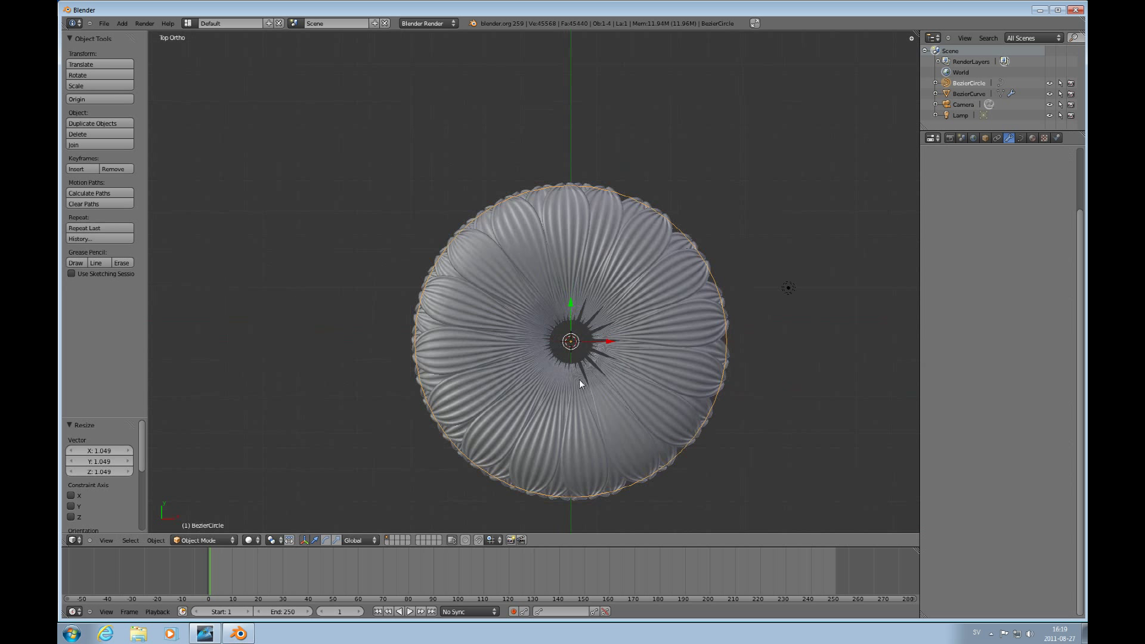